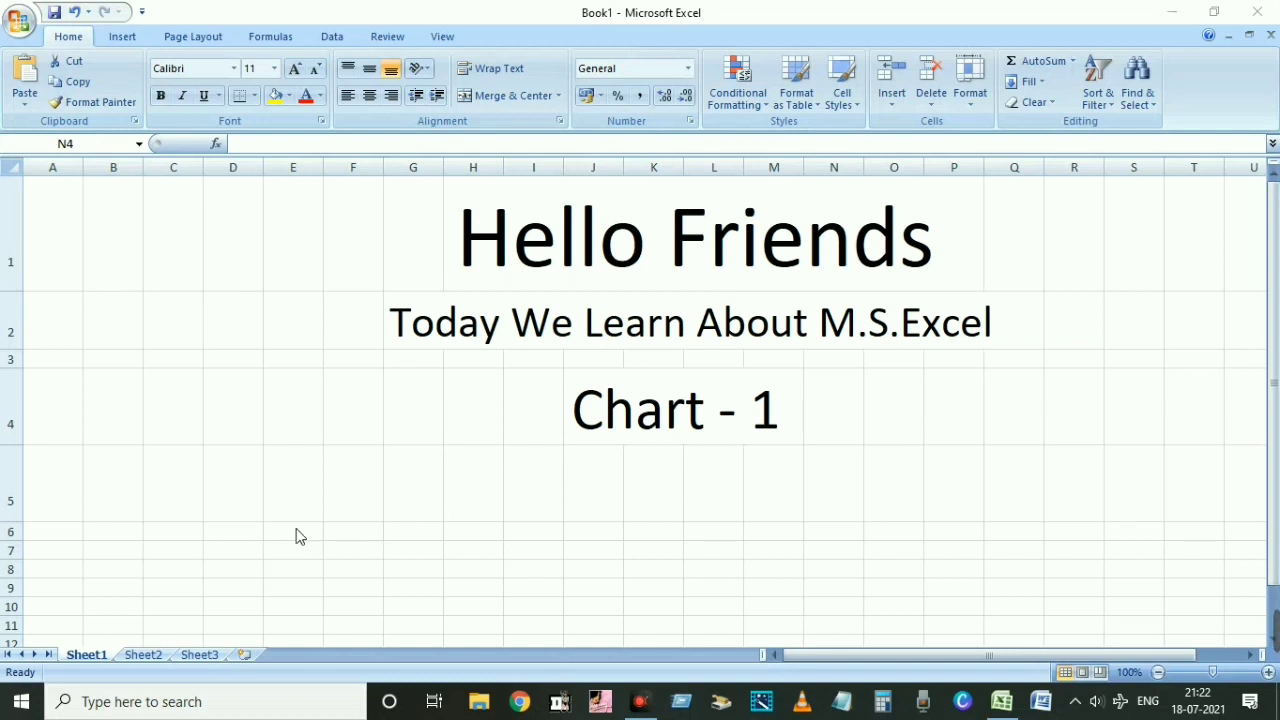
Switch to Sheet2 and select the S.R.NO. header cell of the marks table.
click(143, 655)
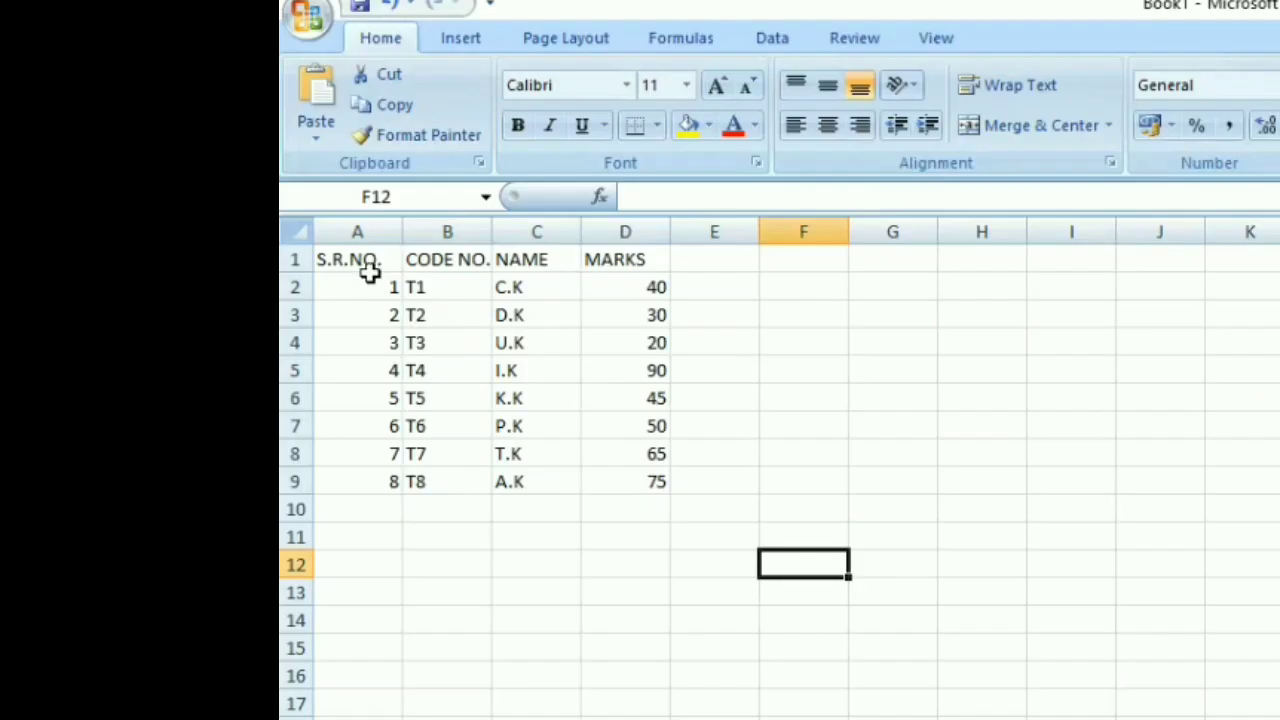
click(369, 271)
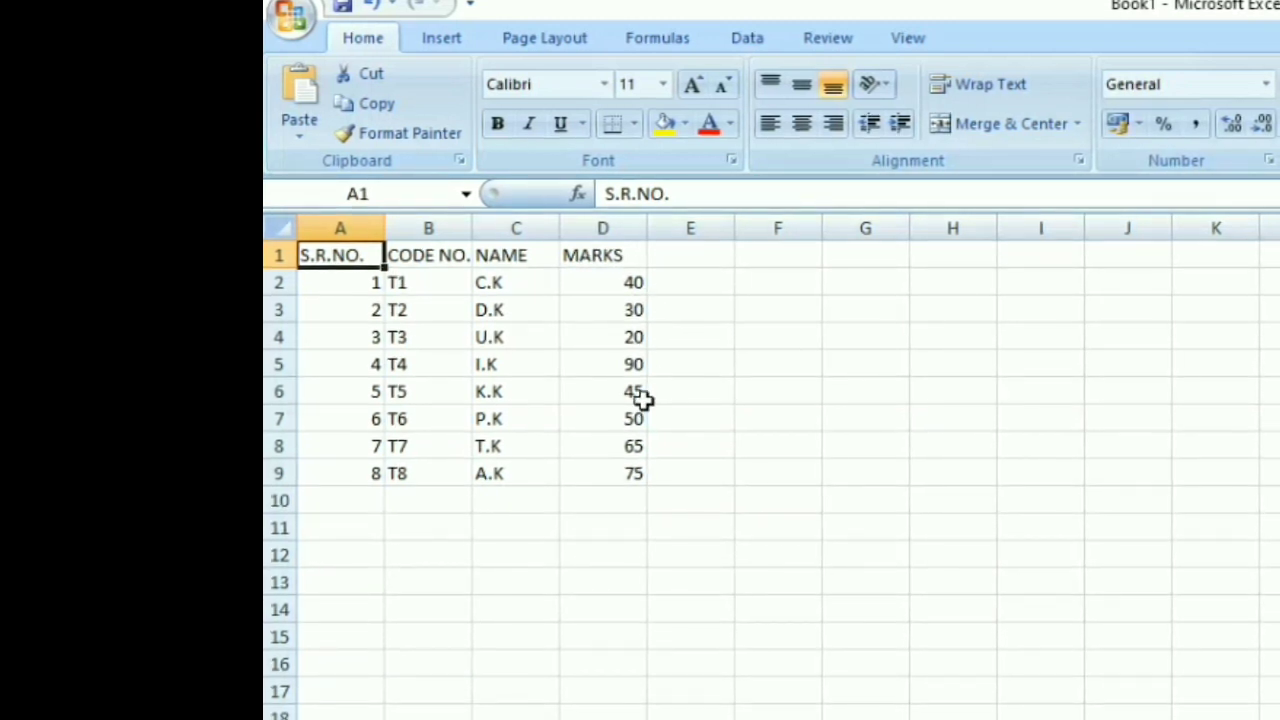
click(634, 507)
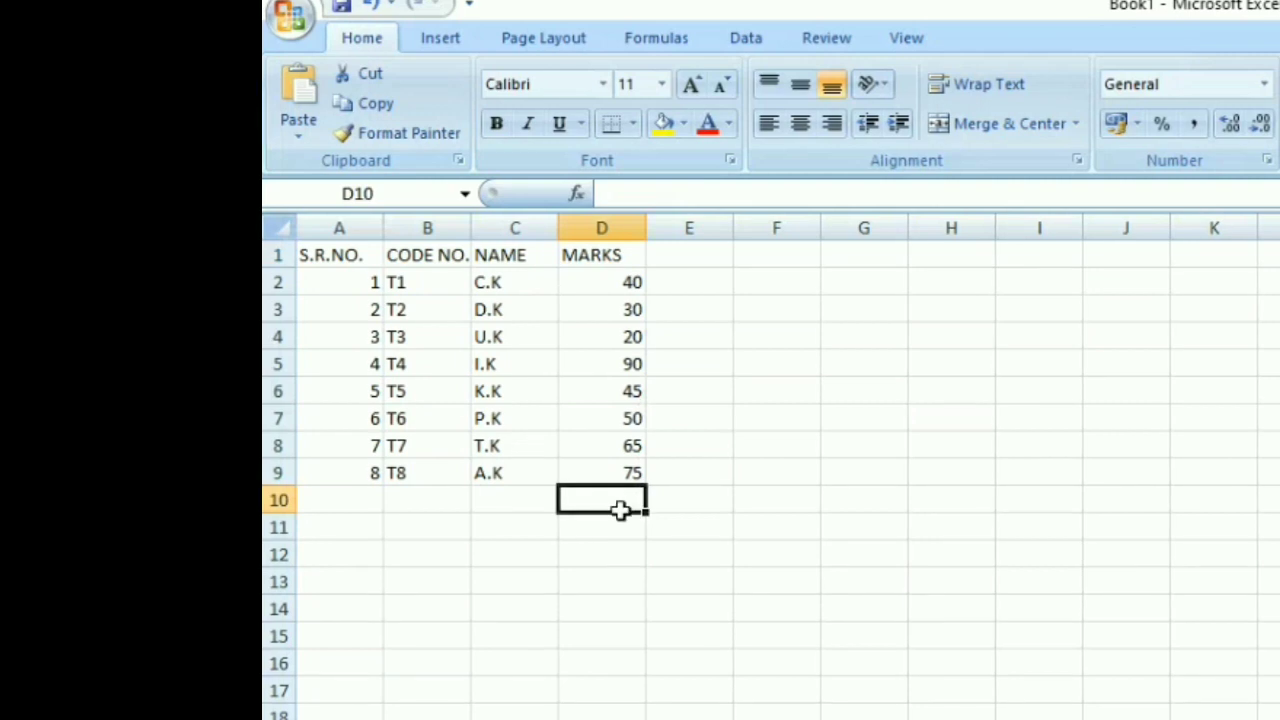
double_click(620, 510)
click(536, 537)
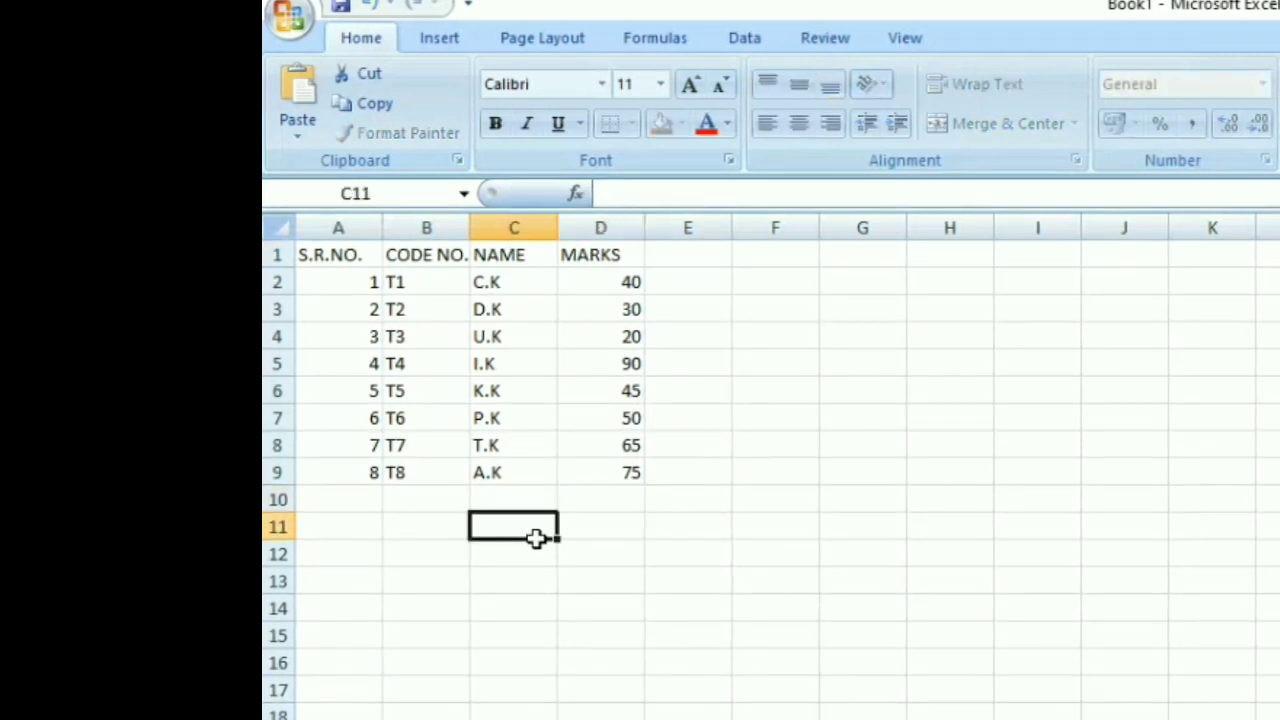
click(1015, 556)
click(528, 560)
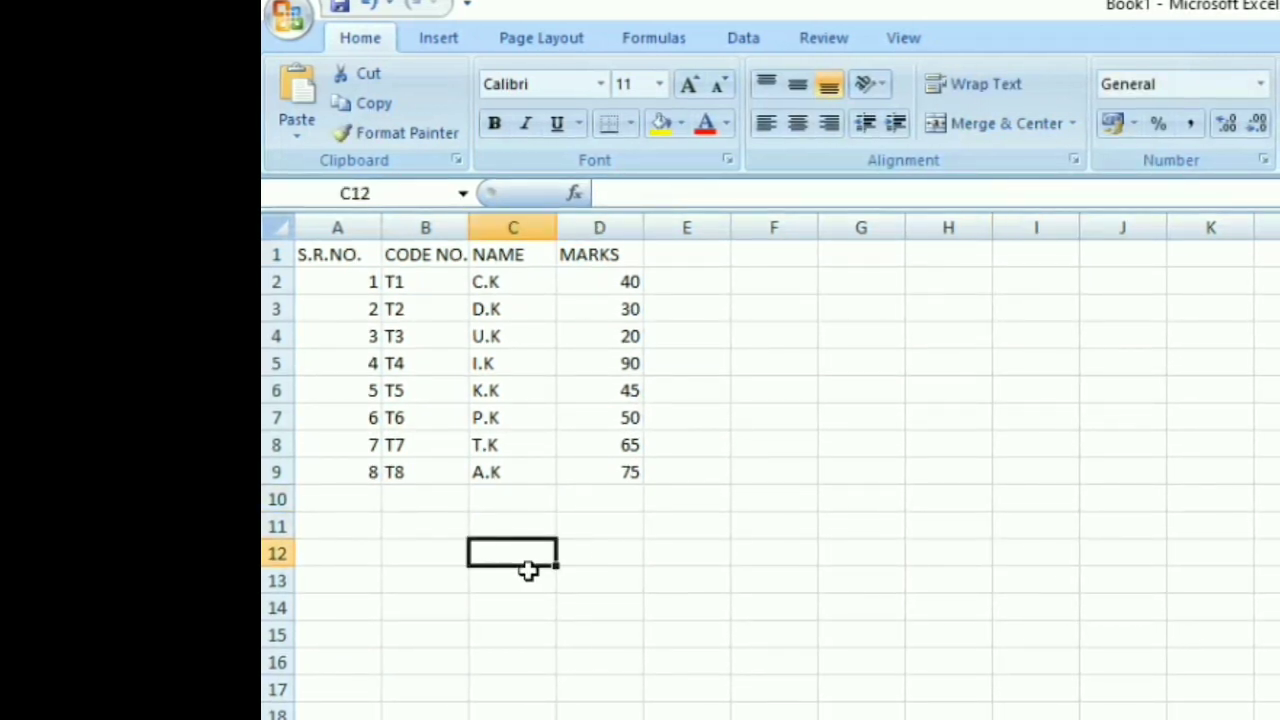
click(700, 612)
click(625, 502)
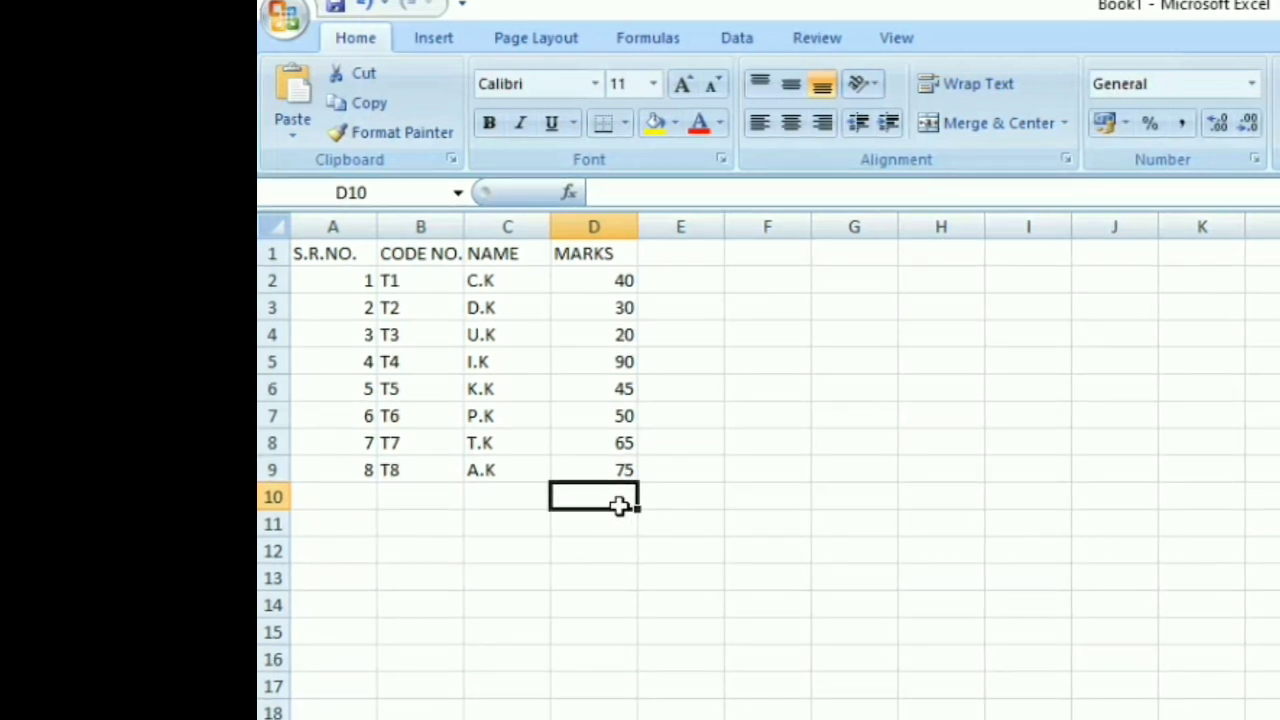
click(718, 586)
click(634, 504)
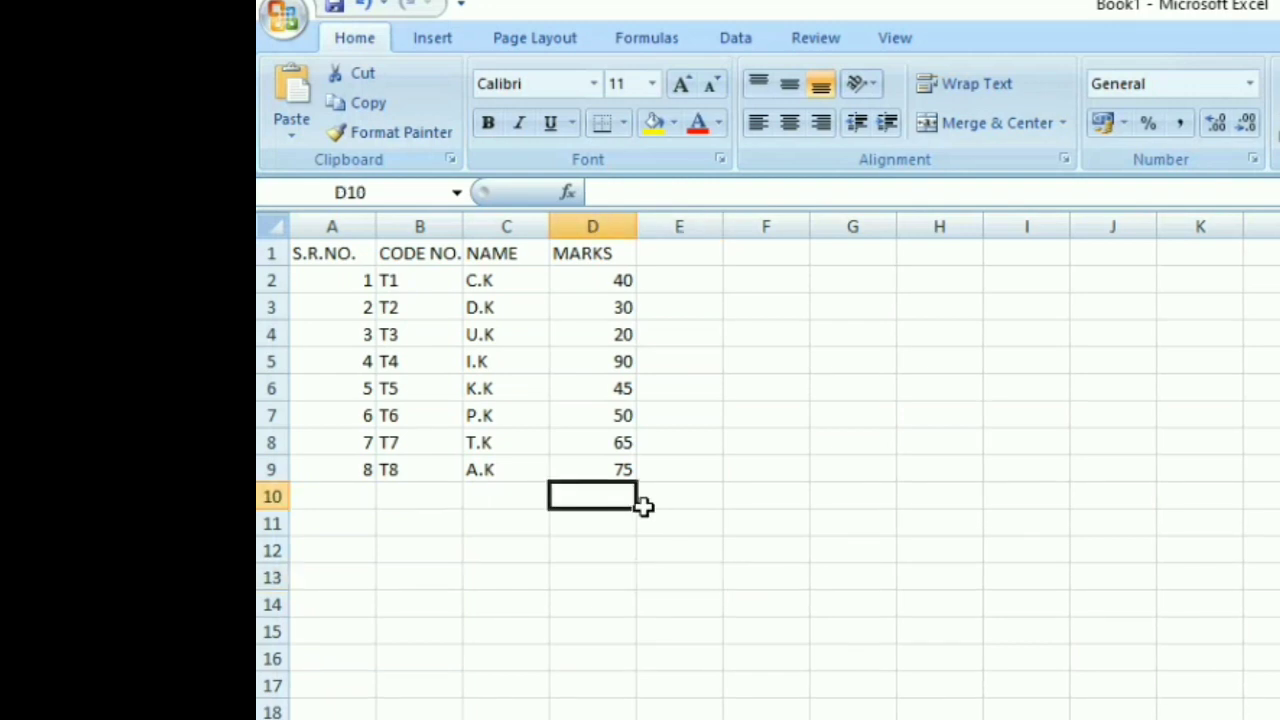
double_click(612, 496)
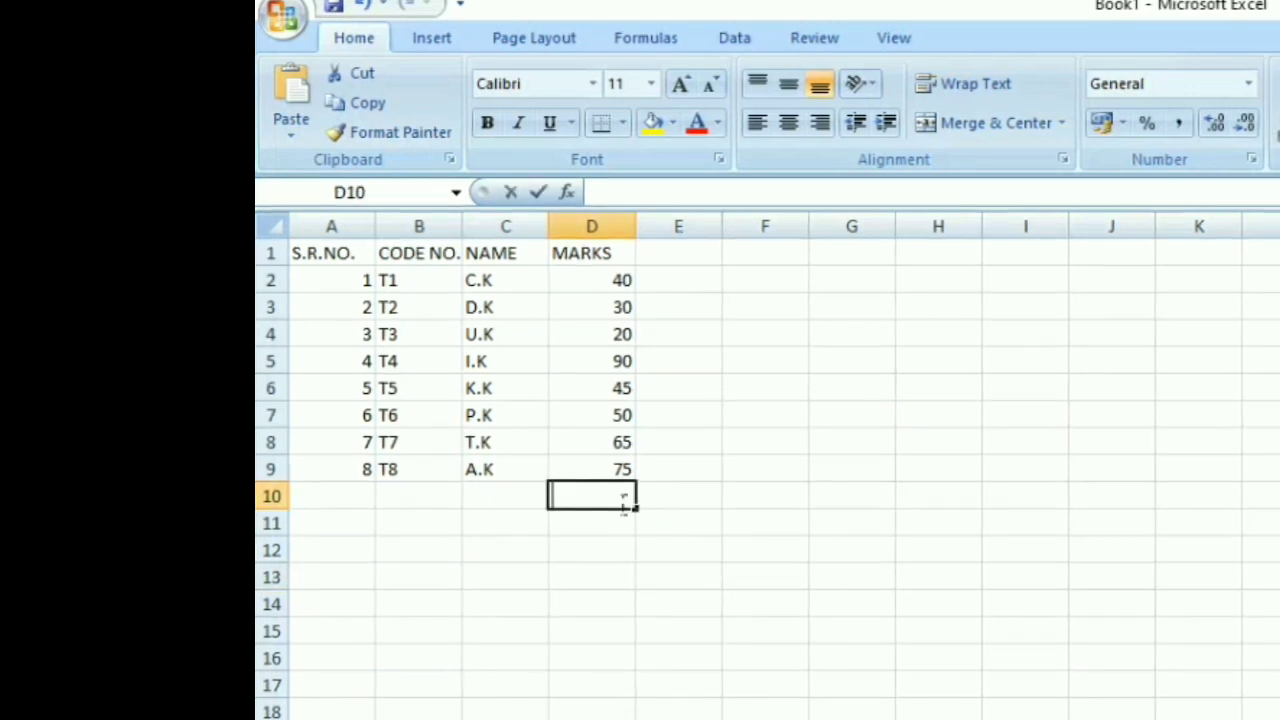
click(632, 579)
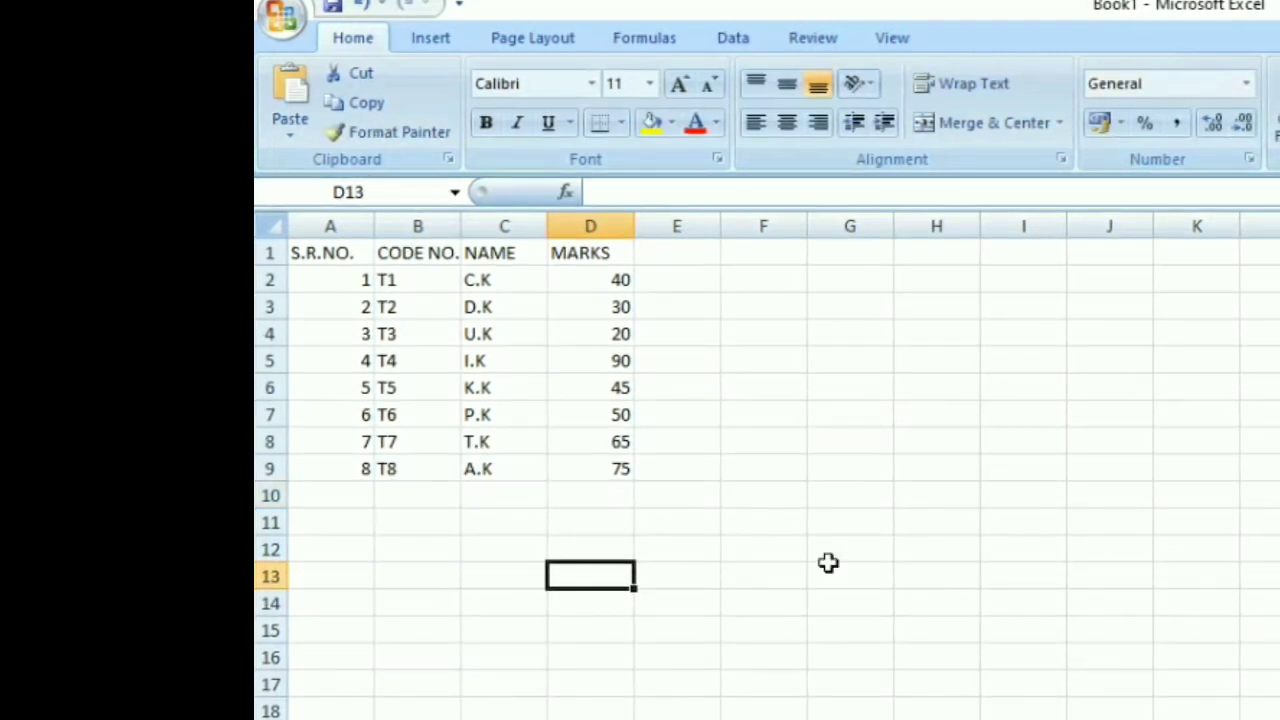
click(1164, 418)
click(716, 605)
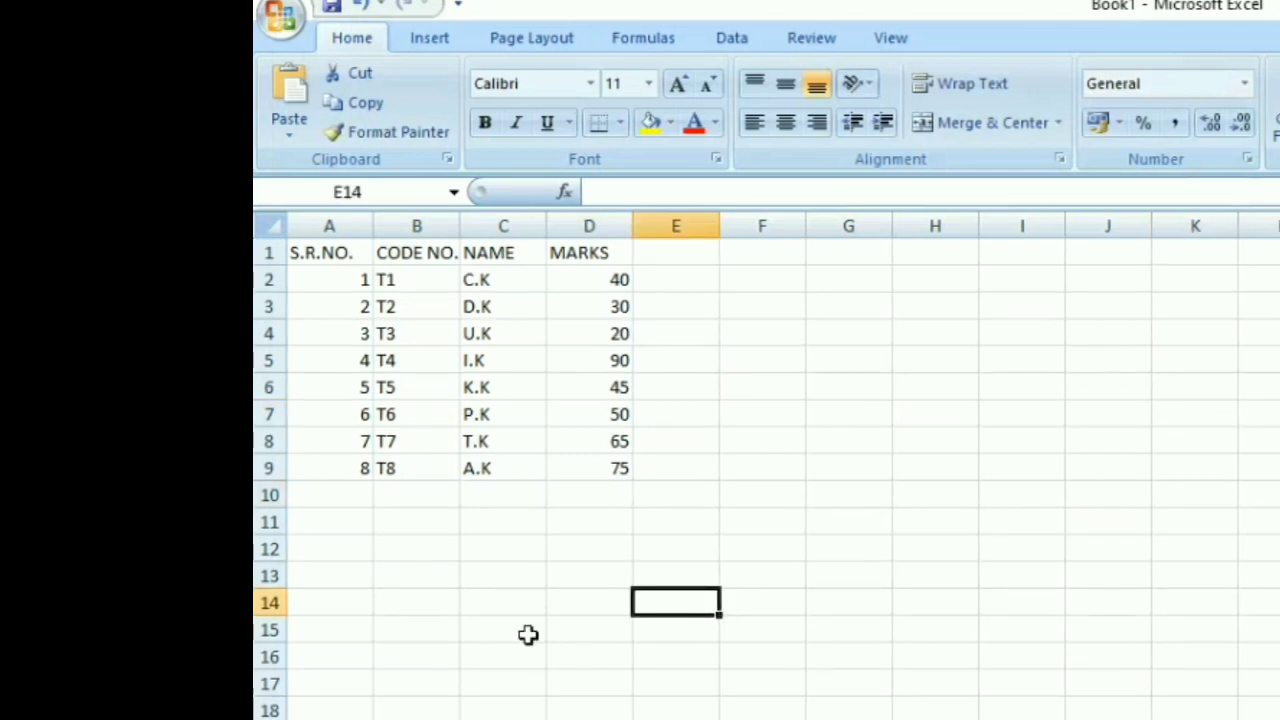
click(528, 634)
Enter D3+D6 as plain text in cell A13 below the marks table.
click(358, 582)
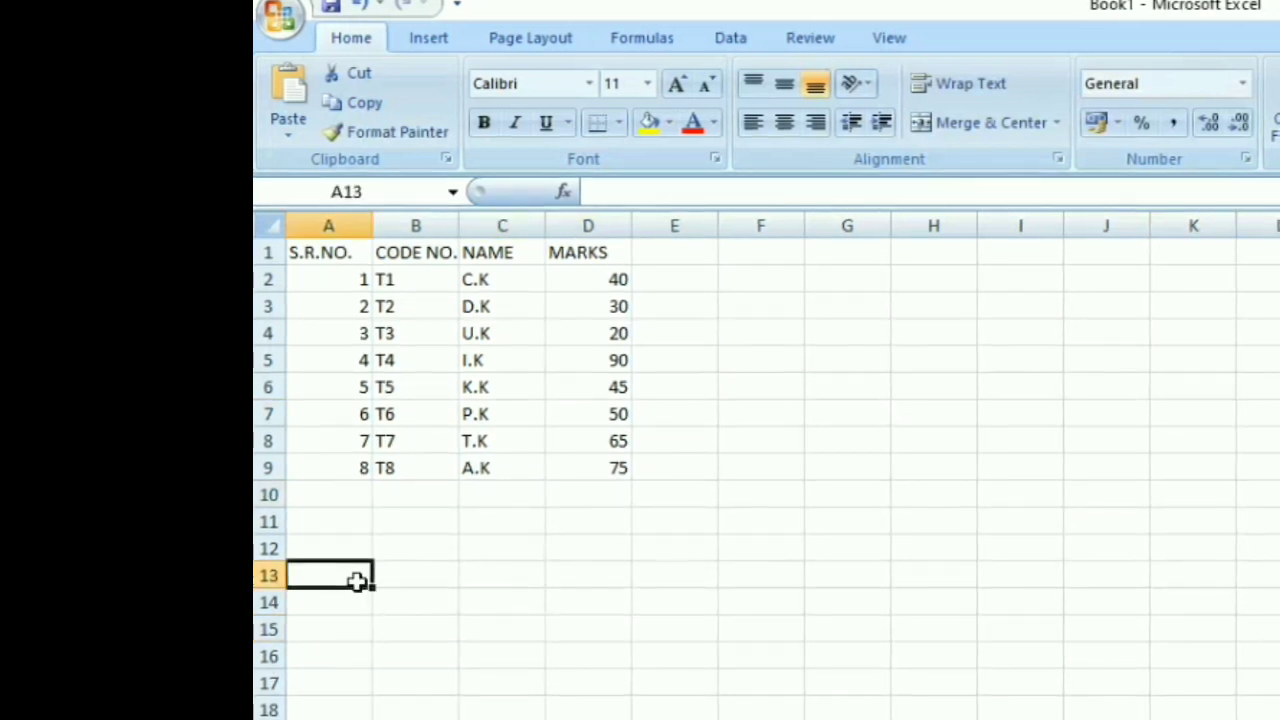
double_click(358, 580)
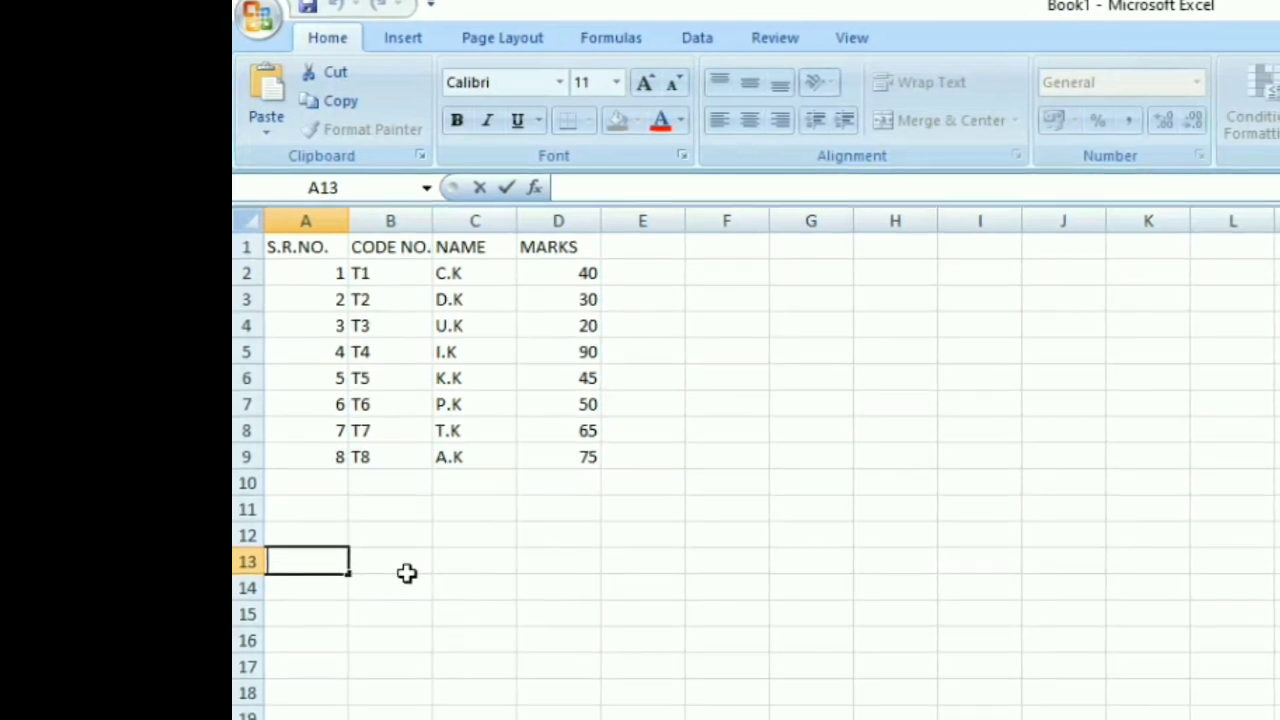
text(D3+)
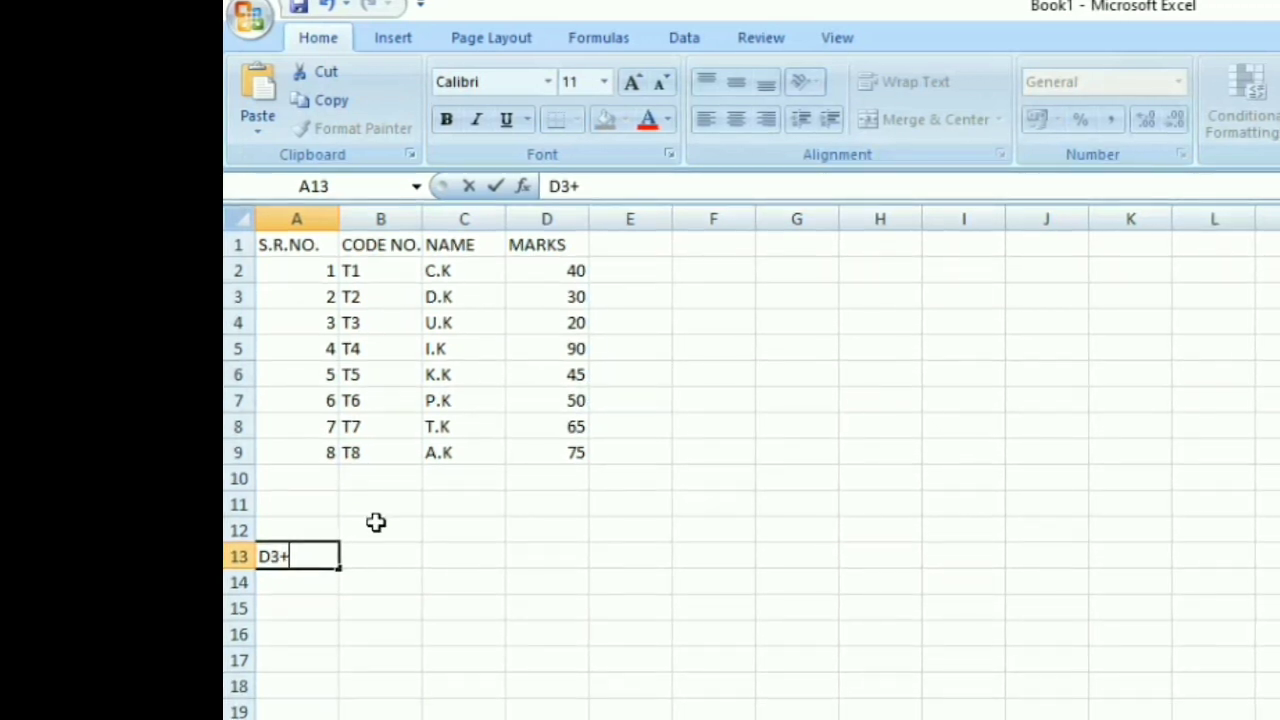
text(D)
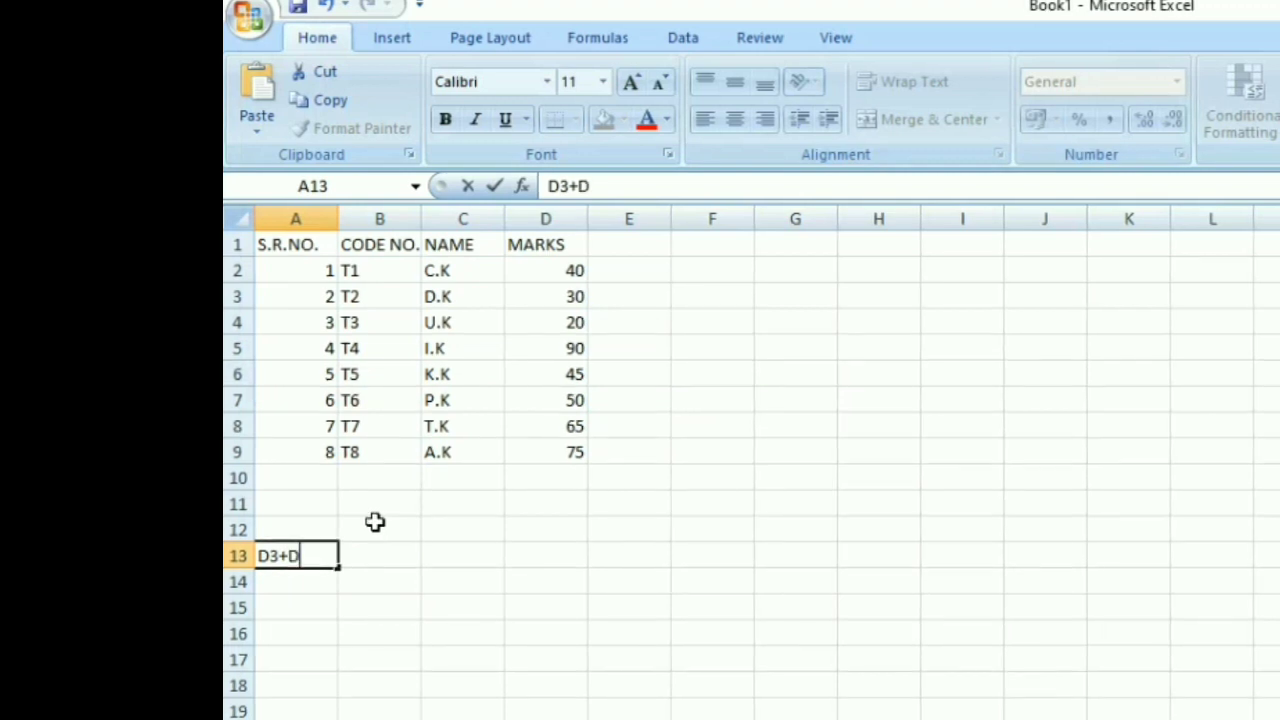
text(6)
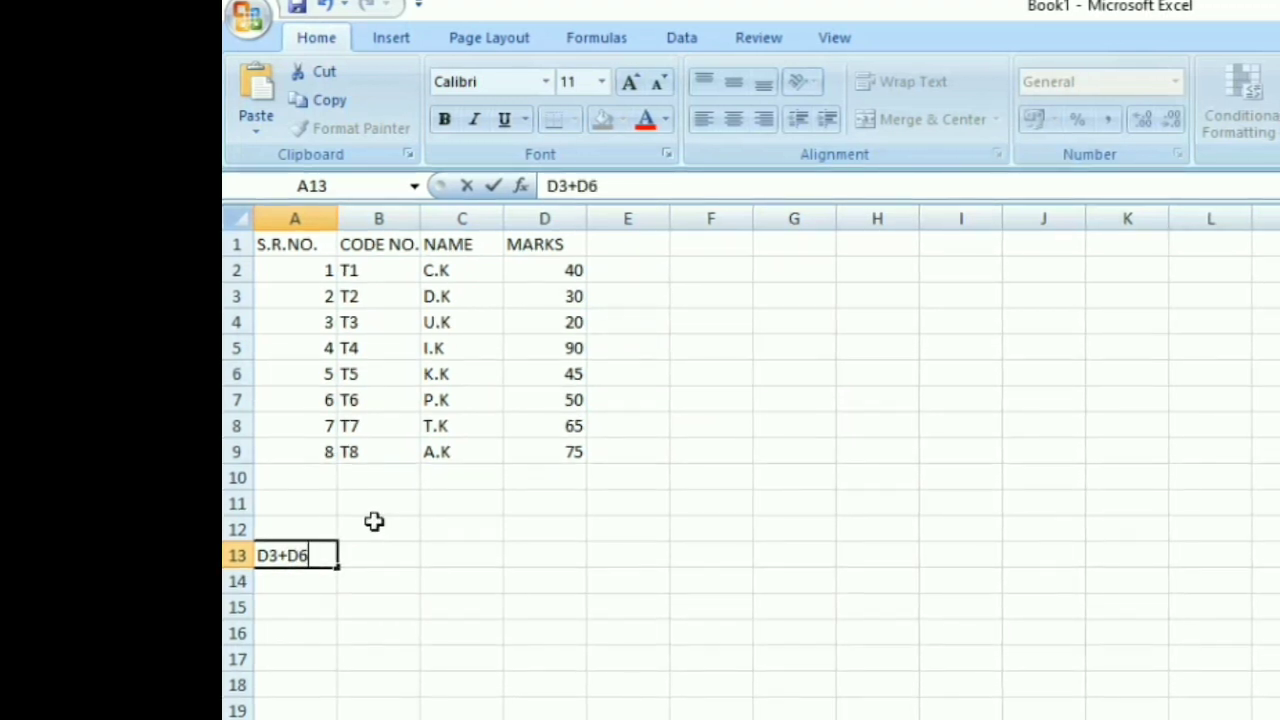
key(ctrl+Return)
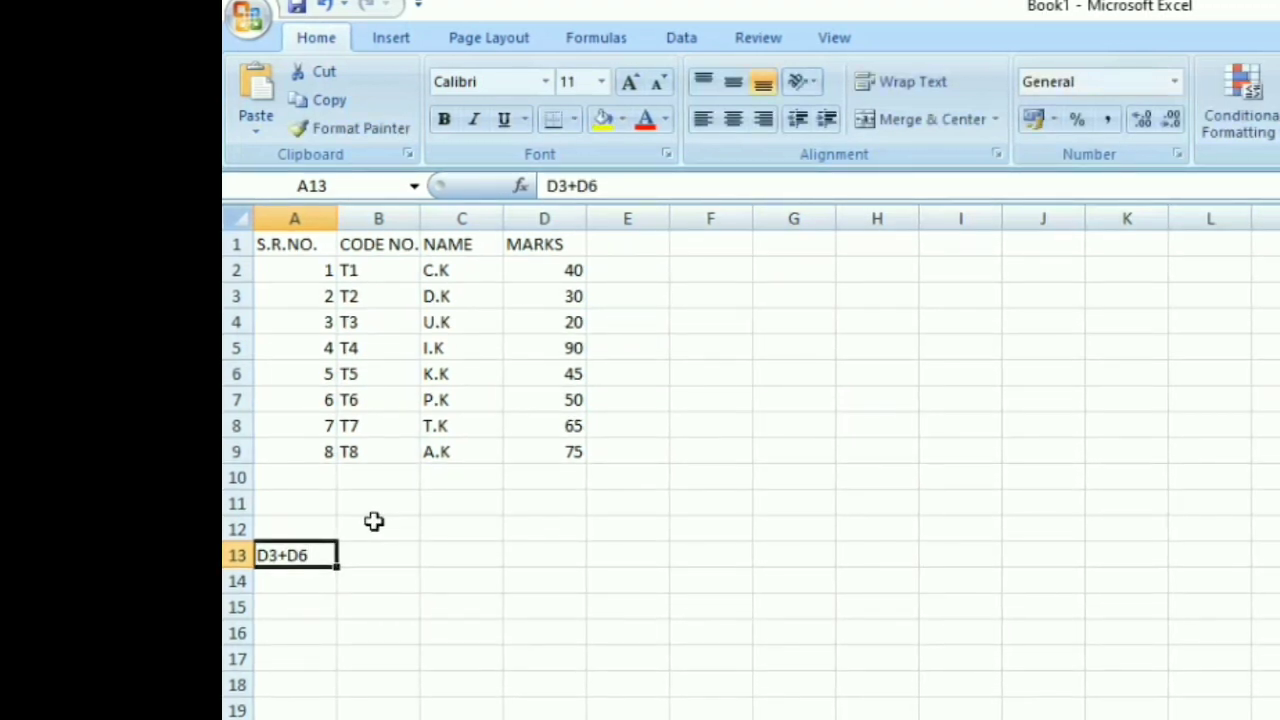
Convert the text in cell A13 into the formula =D3+D6 by adding the leading equals sign.
double_click(326, 557)
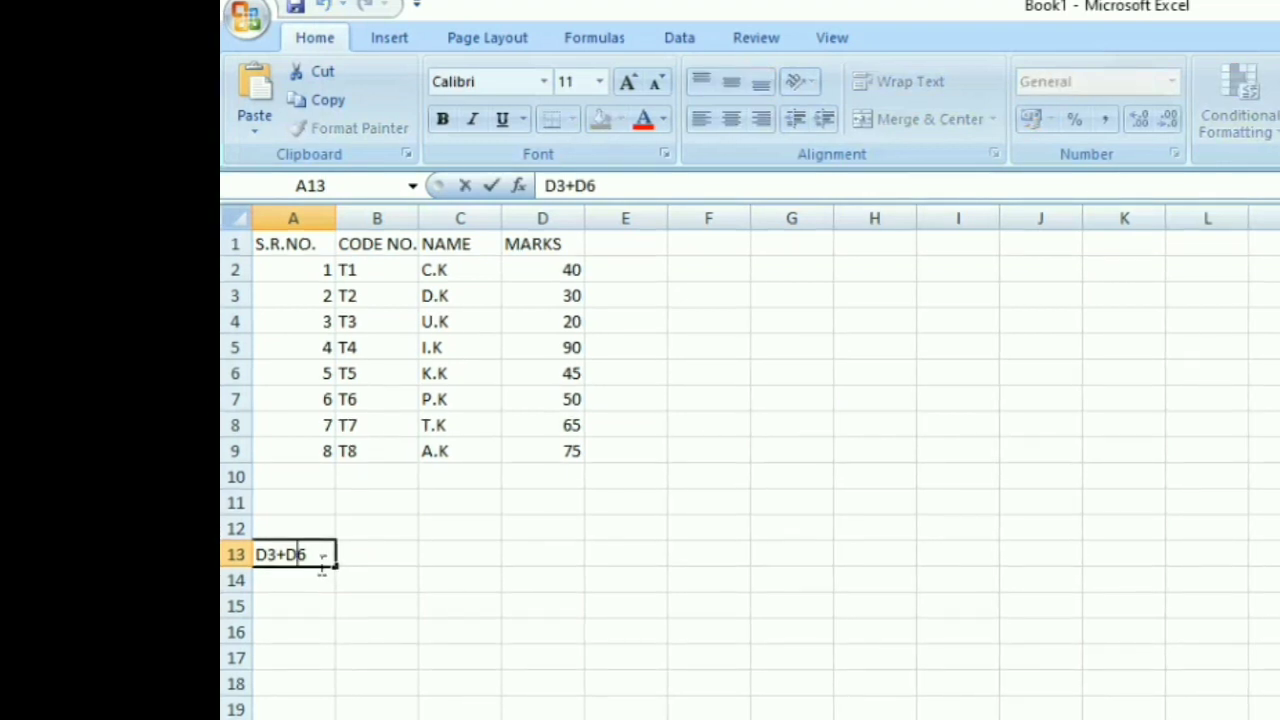
key(Home)
text(=)
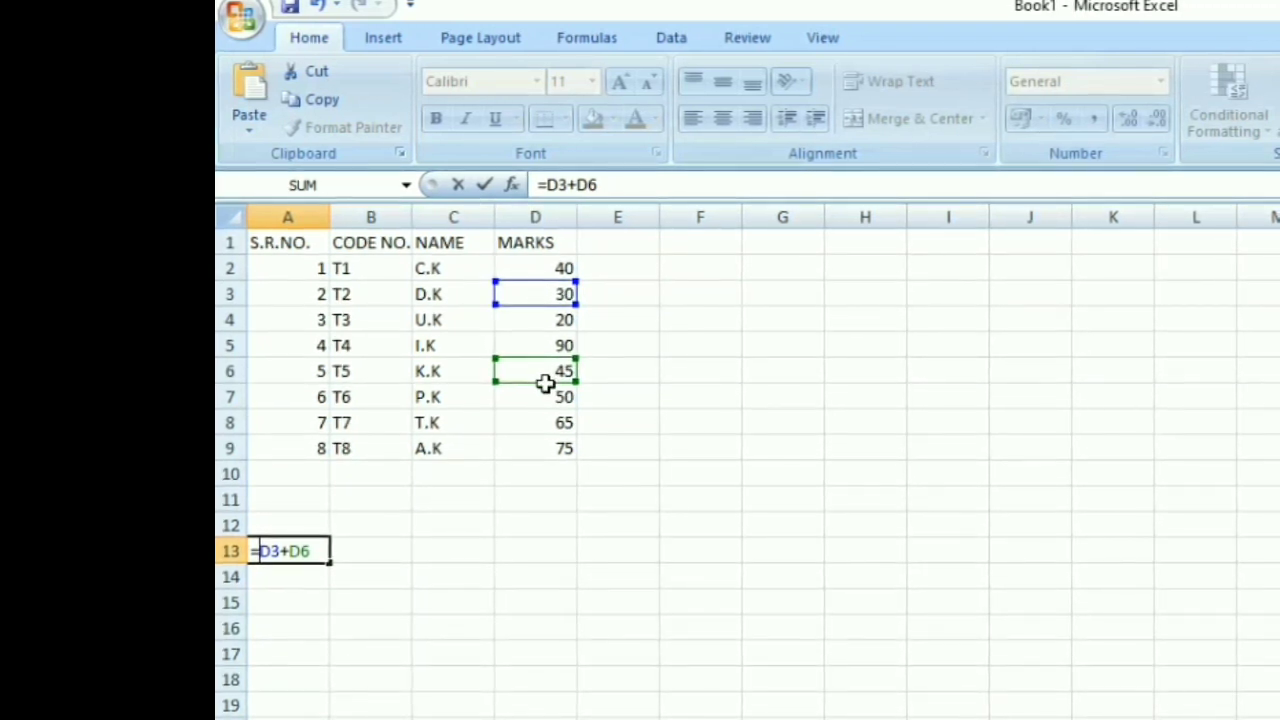
click(320, 560)
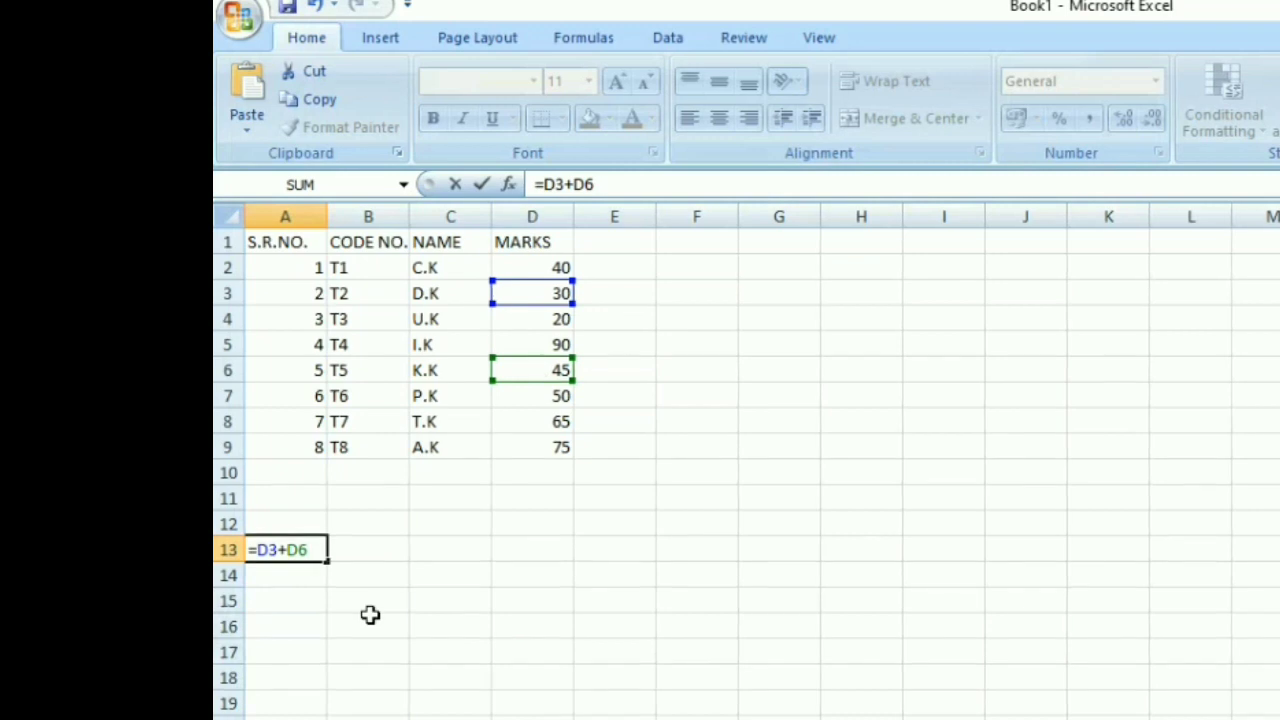
key(Return)
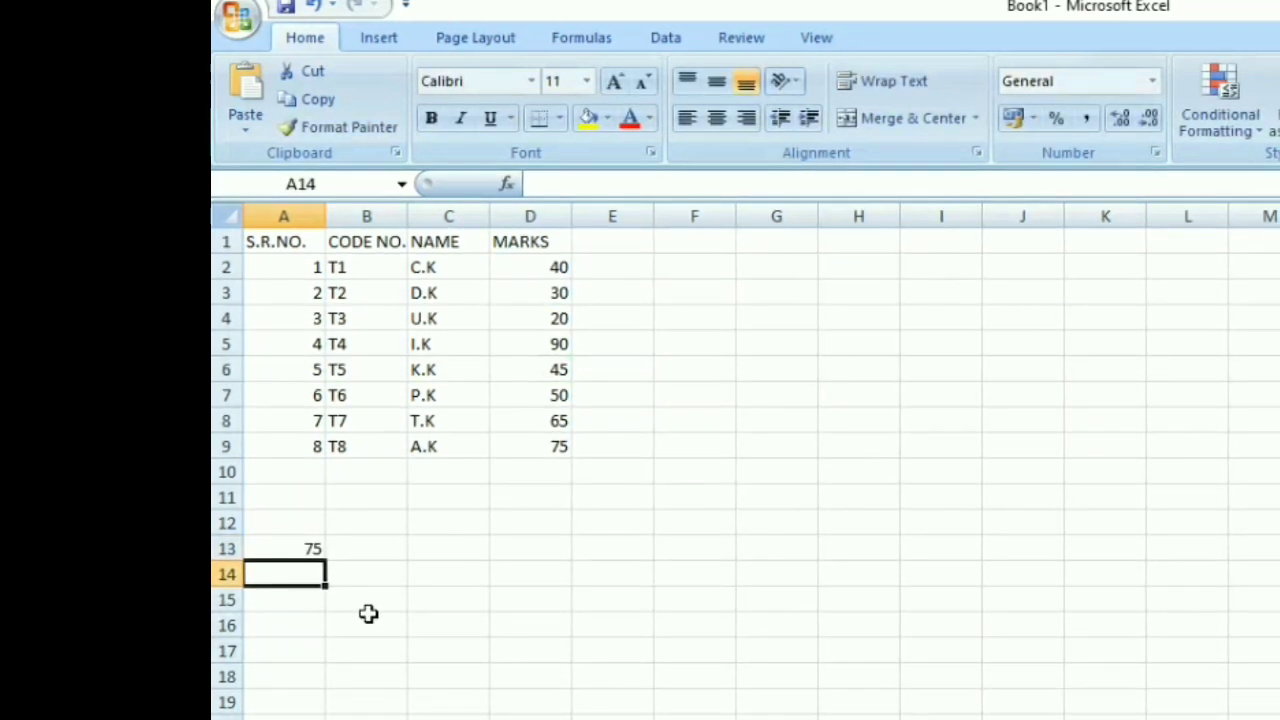
Examine the formula stored in cell A13, highlighting its whole expression.
click(316, 549)
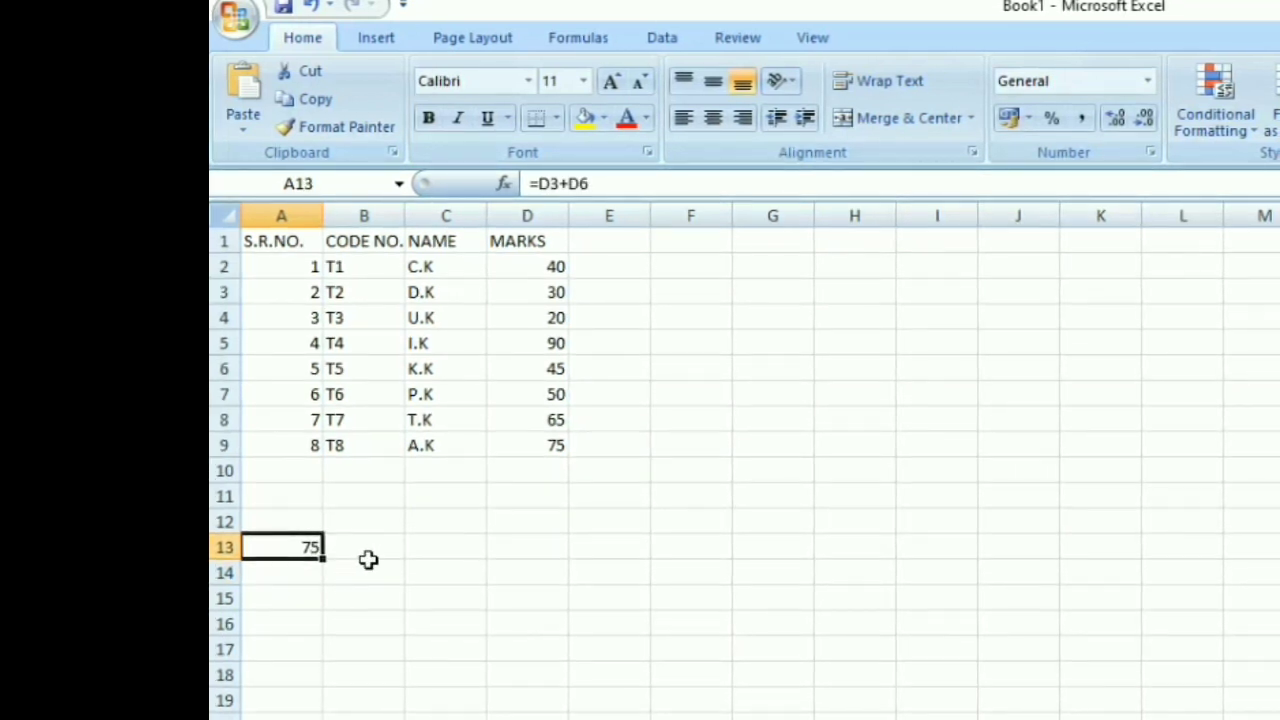
click(591, 190)
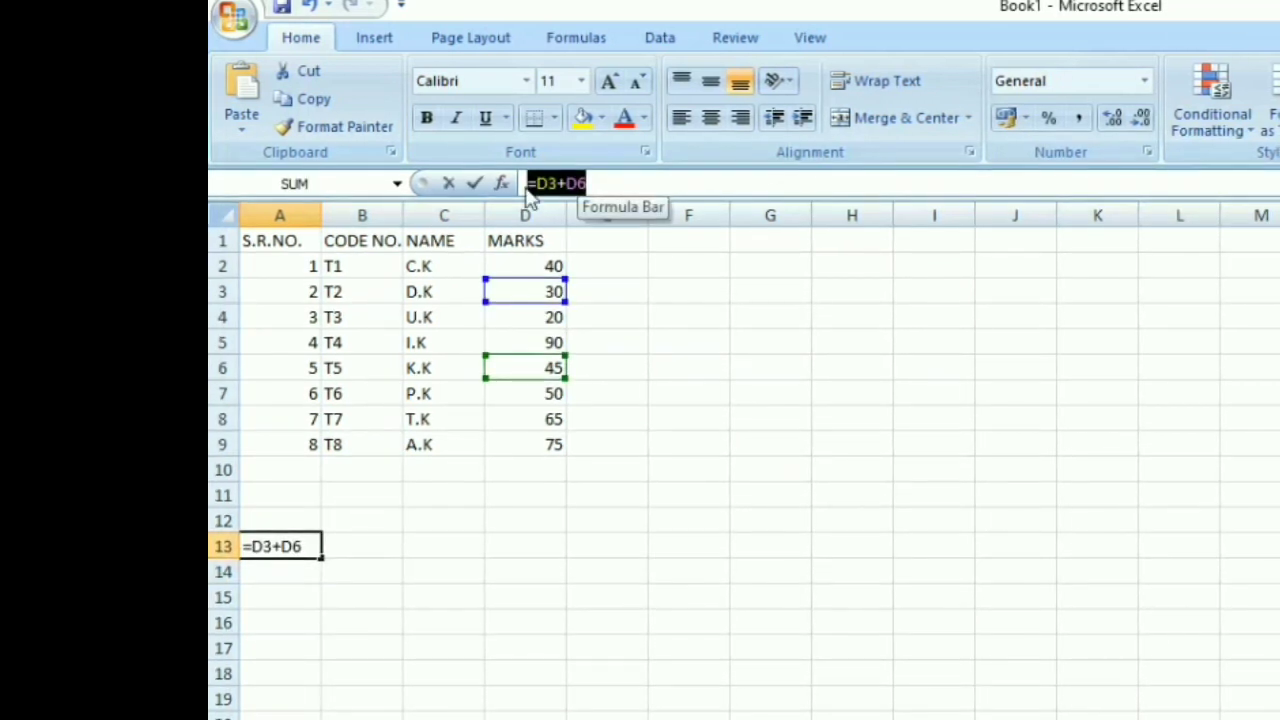
key(shift+Home)
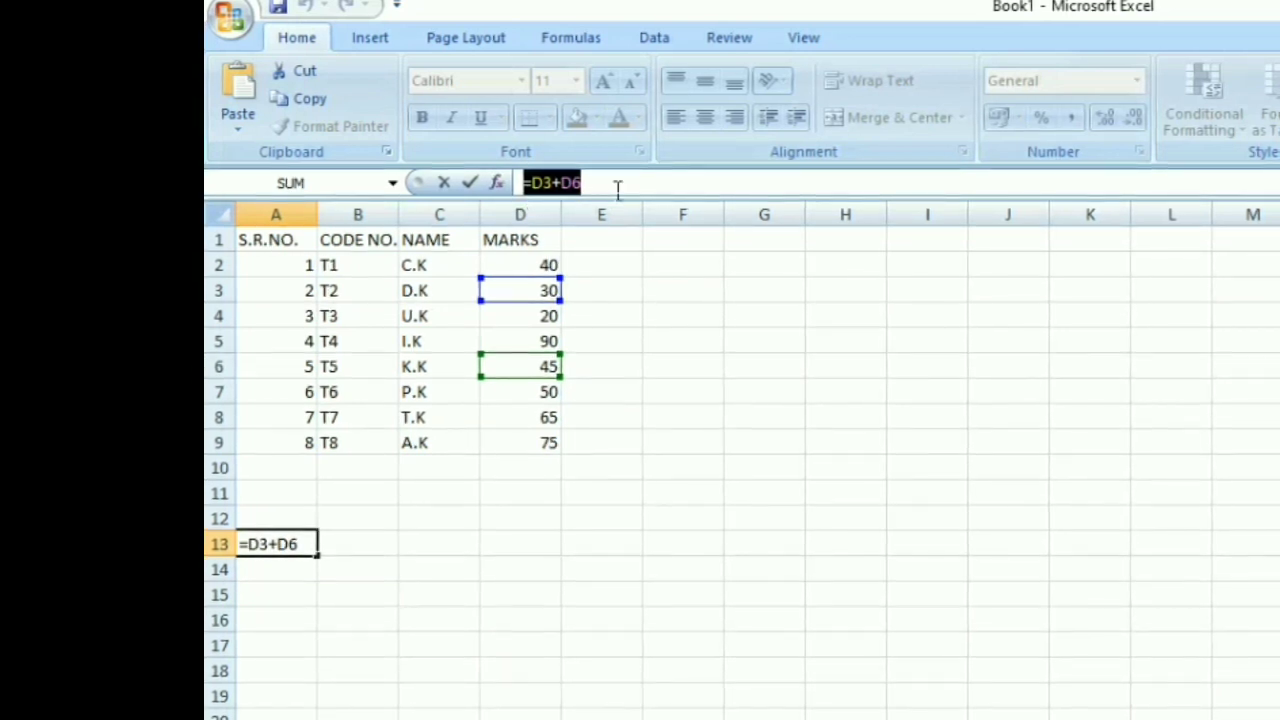
Remove the formula from cell A13 and leave cell editing.
text(=)
click(372, 556)
click(451, 554)
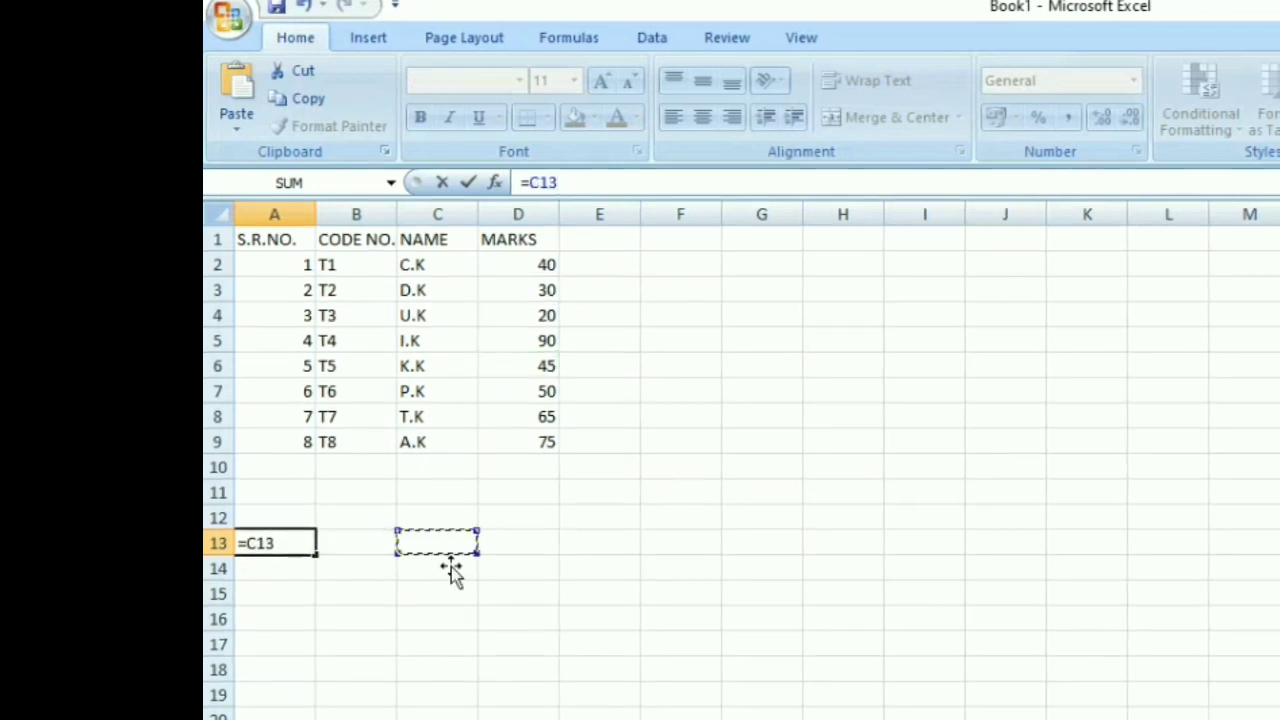
click(391, 623)
click(548, 620)
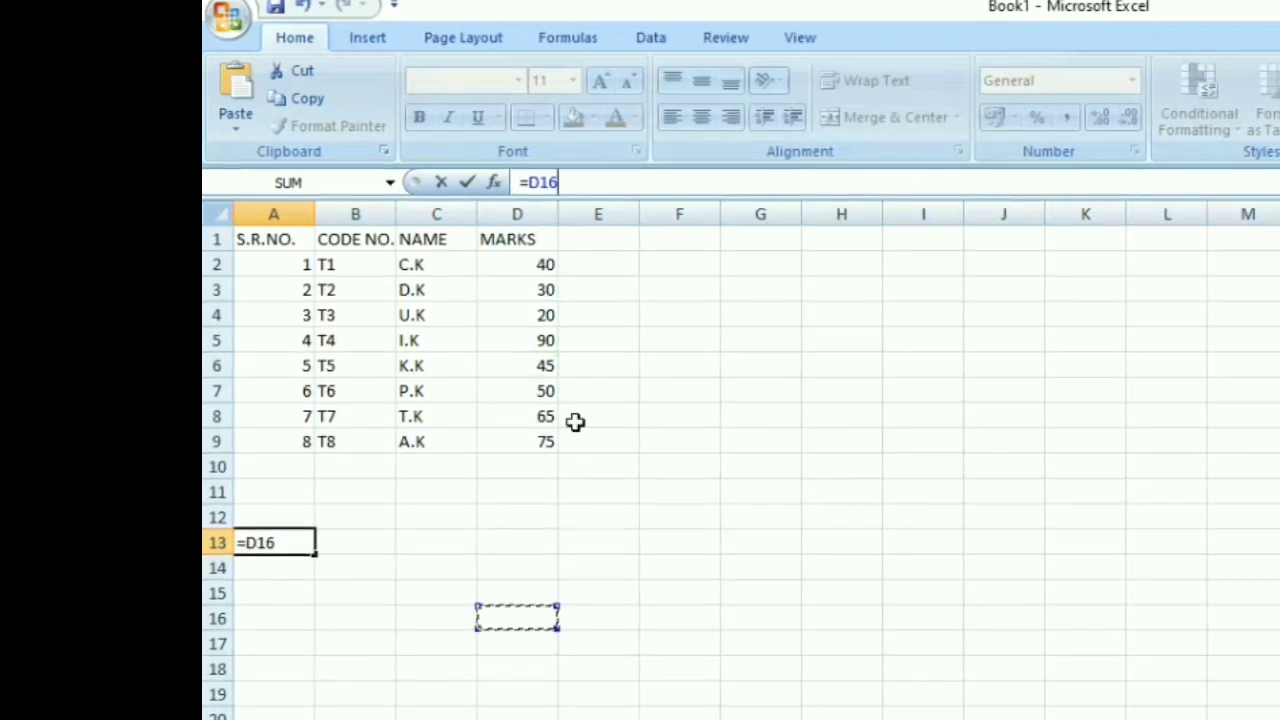
click(609, 186)
click(376, 518)
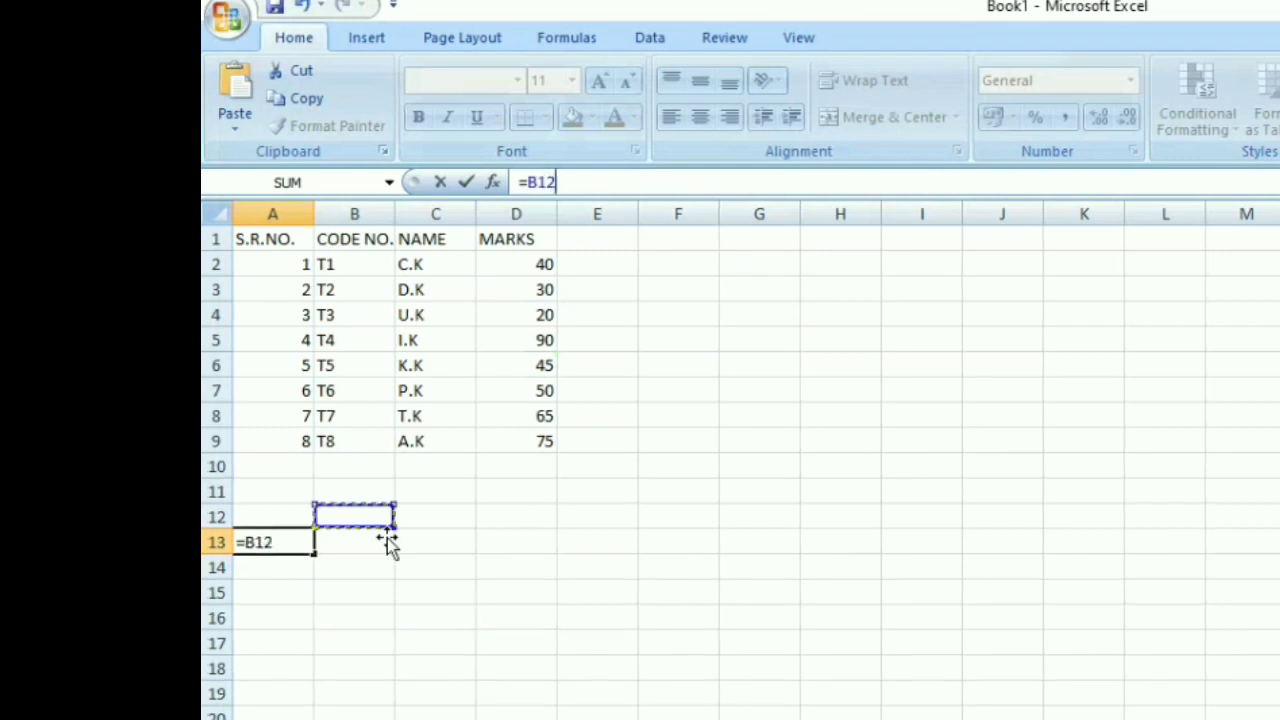
click(386, 494)
click(303, 541)
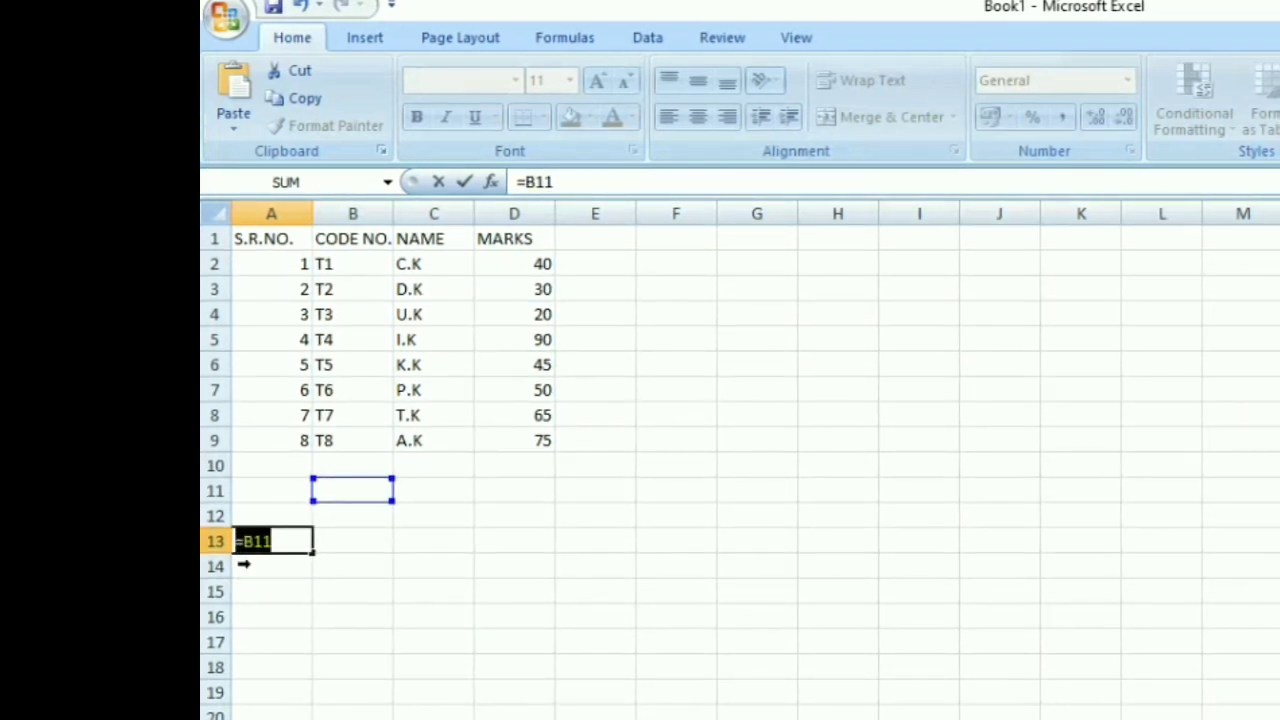
key(Escape)
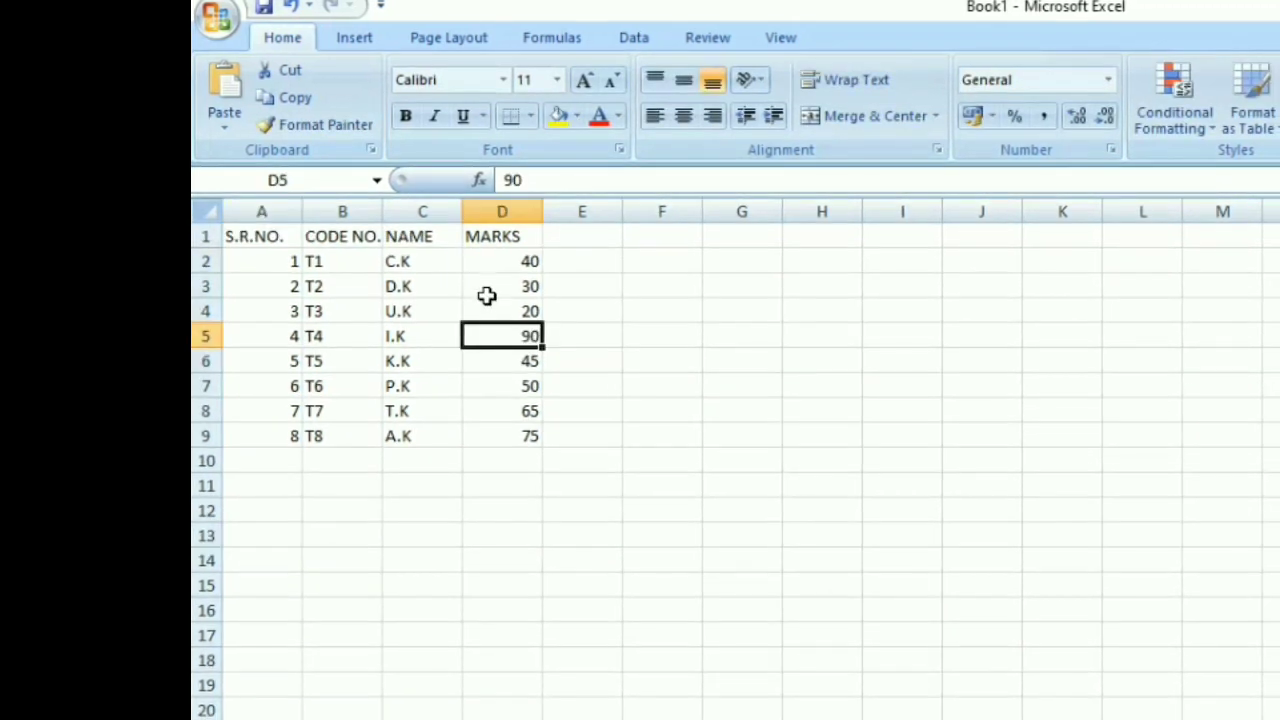
Add up the marks in D3:D4 using the AutoSum Sum function.
click(495, 289)
drag(486, 288, 501, 322)
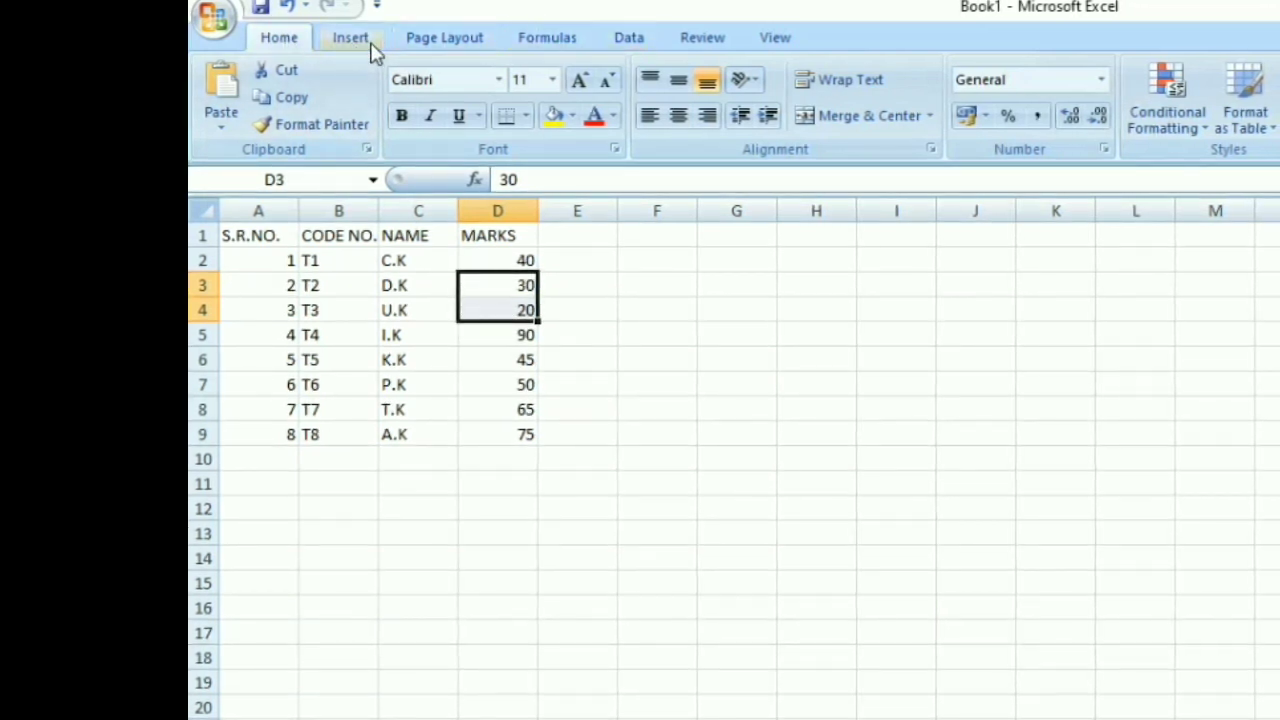
click(450, 37)
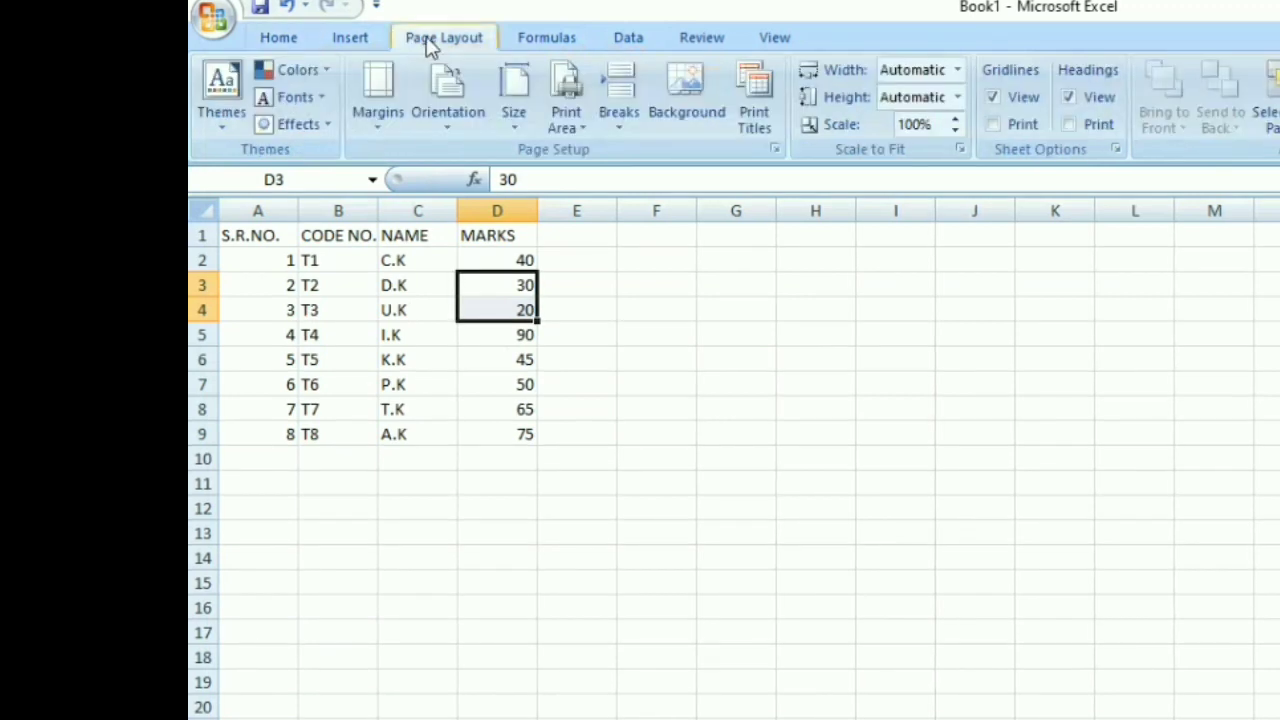
click(282, 38)
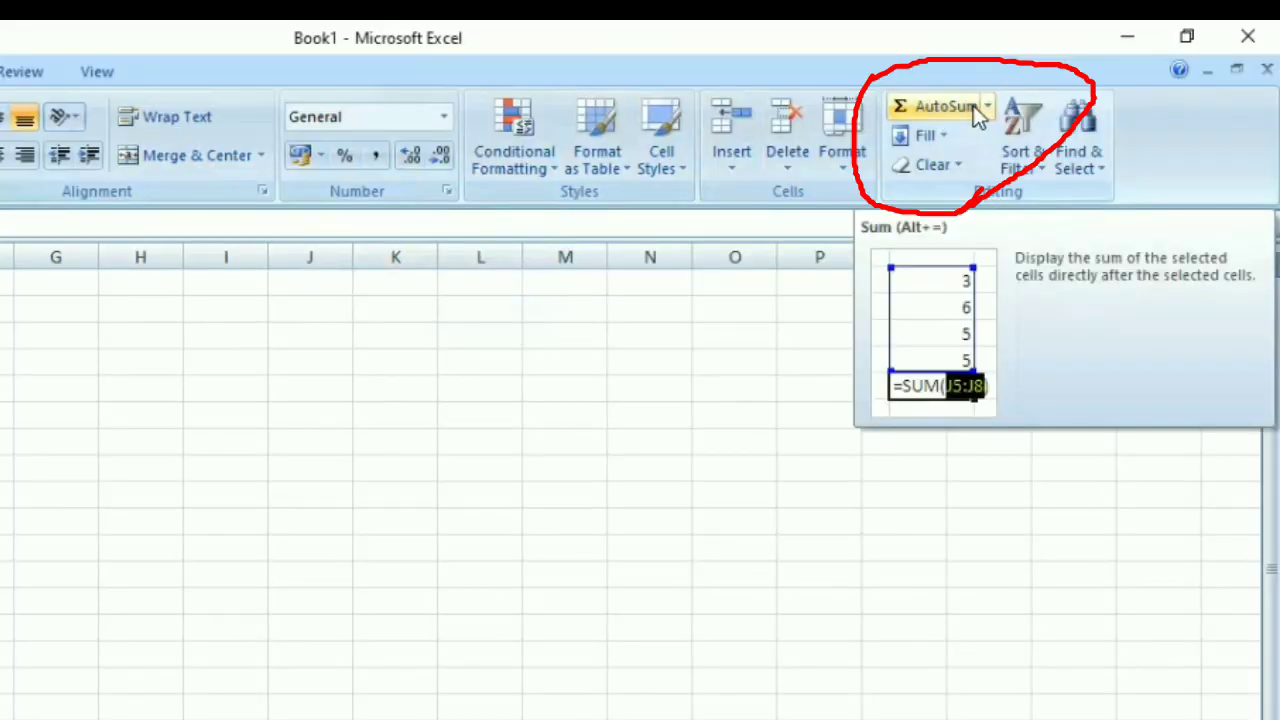
click(986, 107)
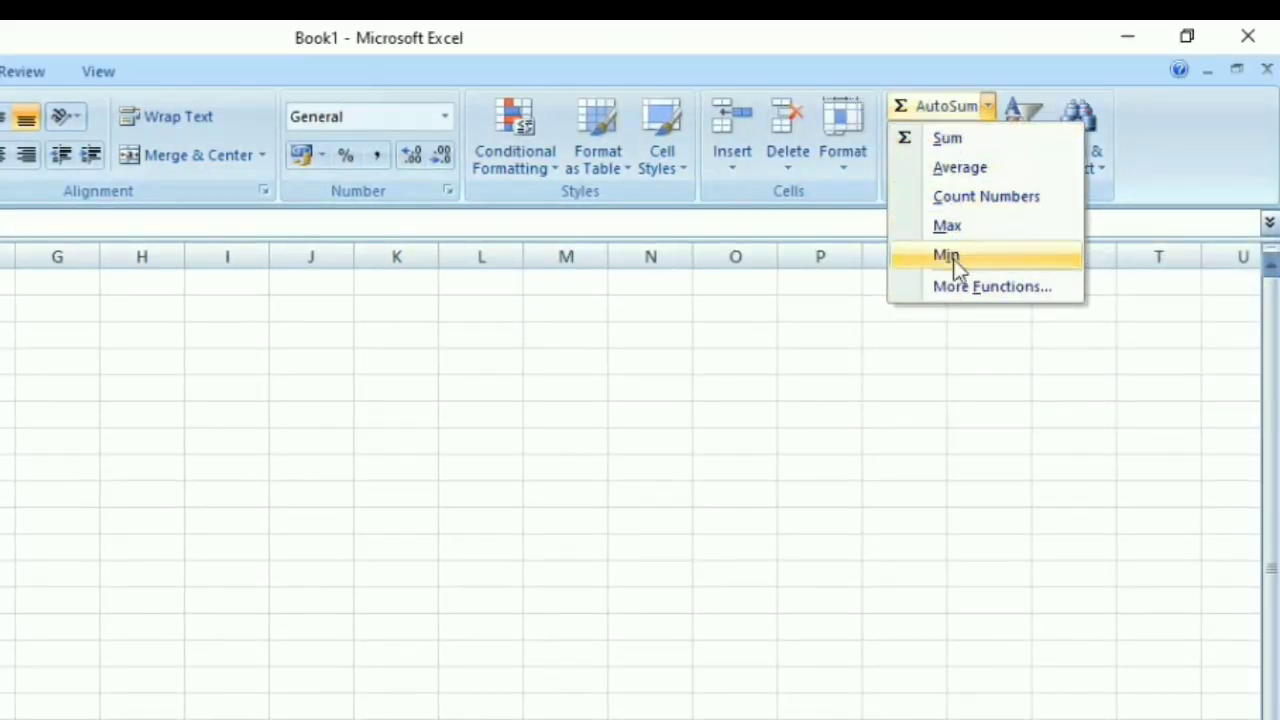
click(969, 138)
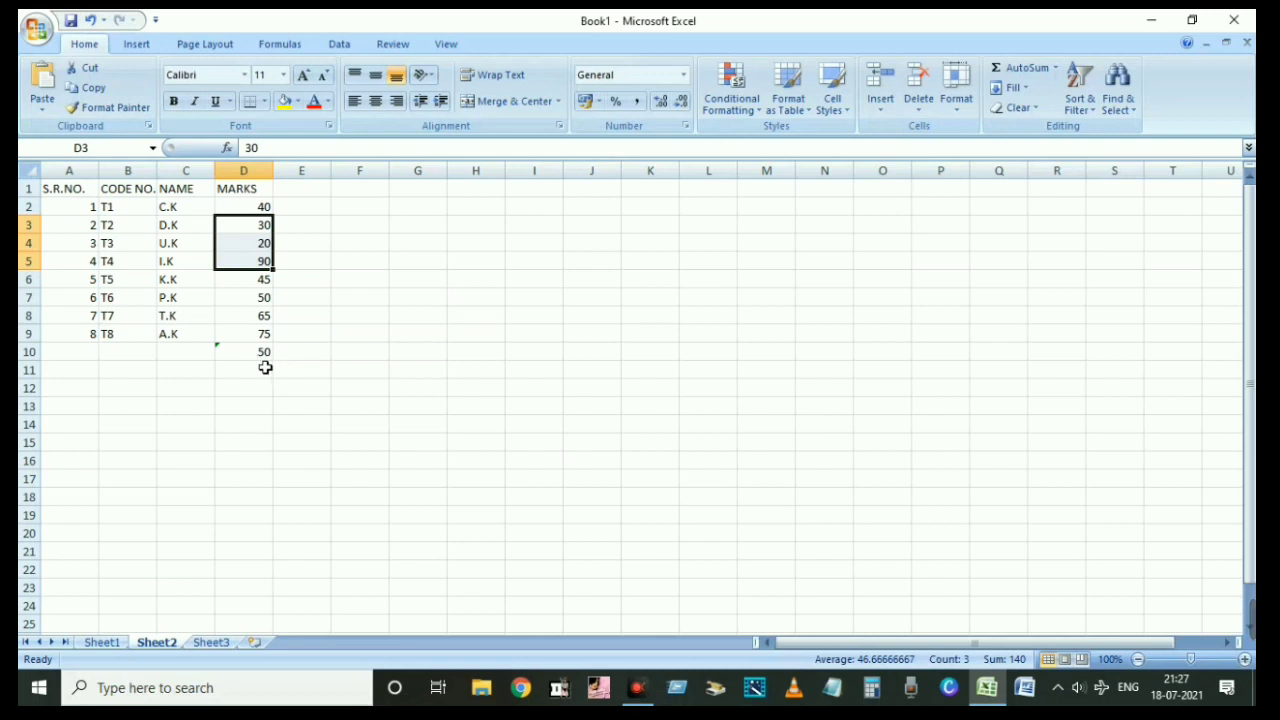
Examine the AutoSum formula stored in cell D10, highlighting its whole expression.
click(322, 376)
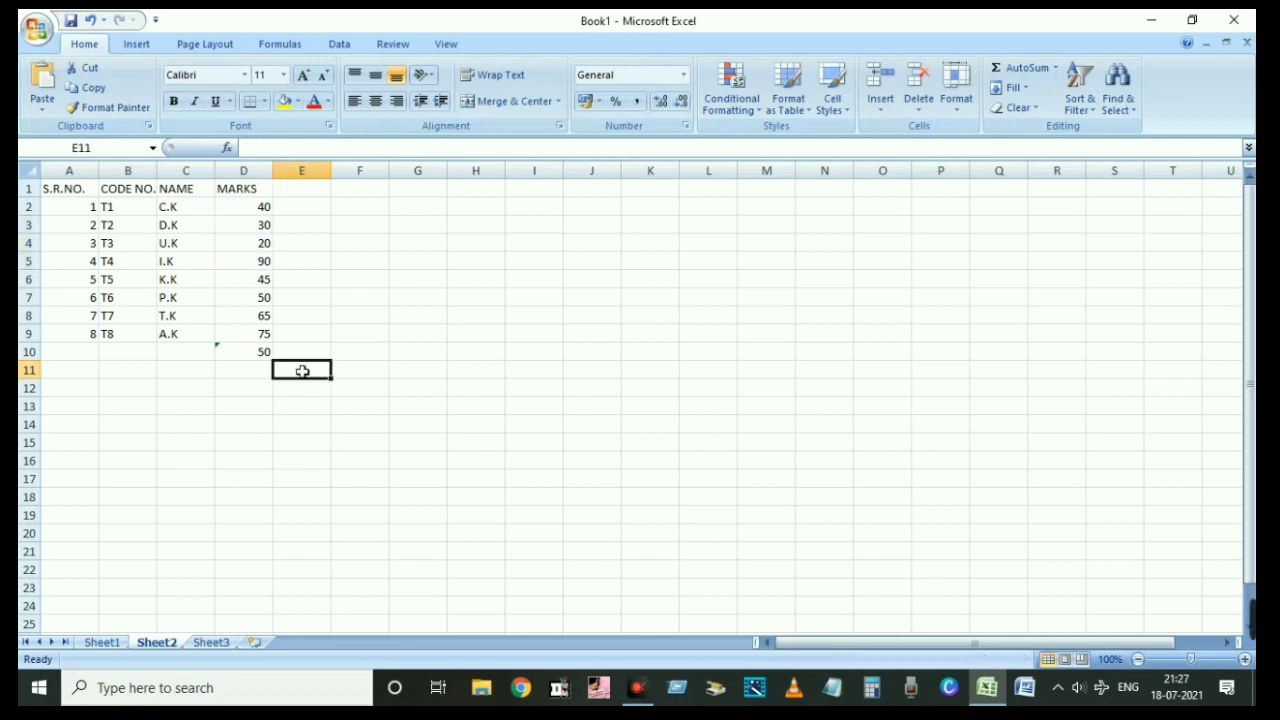
click(270, 357)
double_click(268, 356)
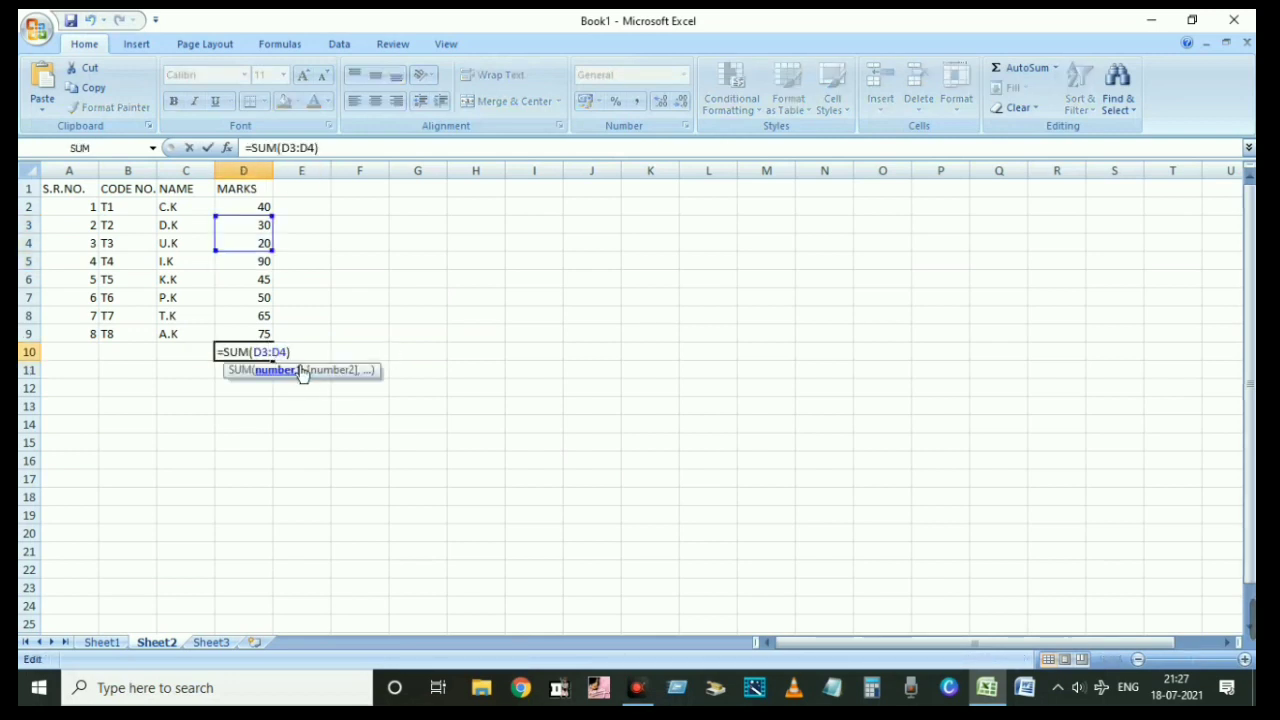
drag(298, 362, 217, 356)
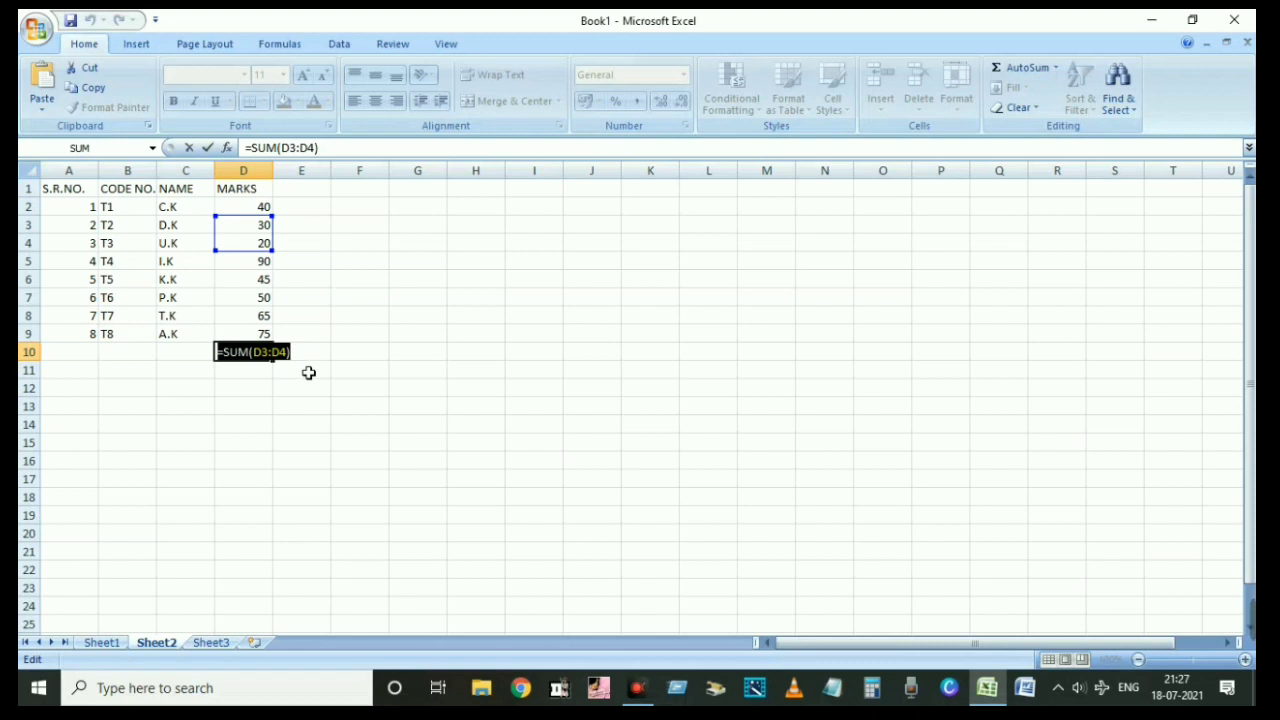
Clear the formula from cell D10, keeping the cell in edit mode.
click(245, 407)
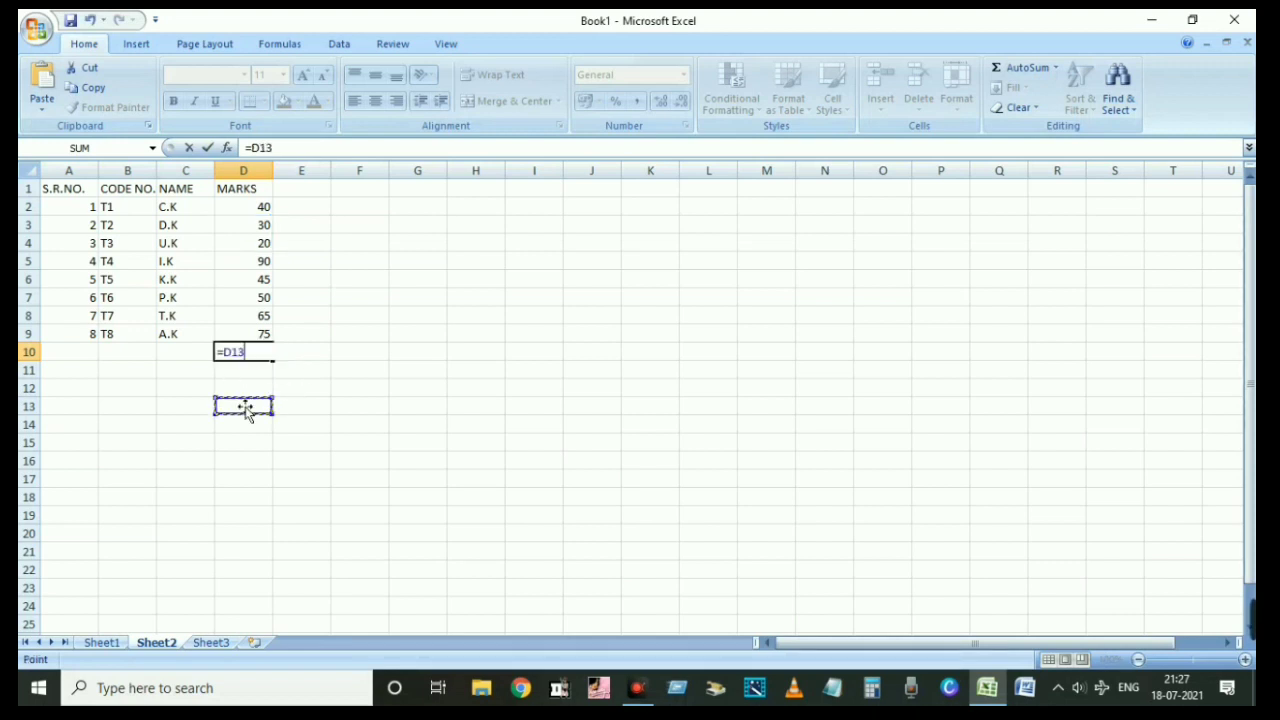
drag(247, 352, 216, 361)
key(Delete)
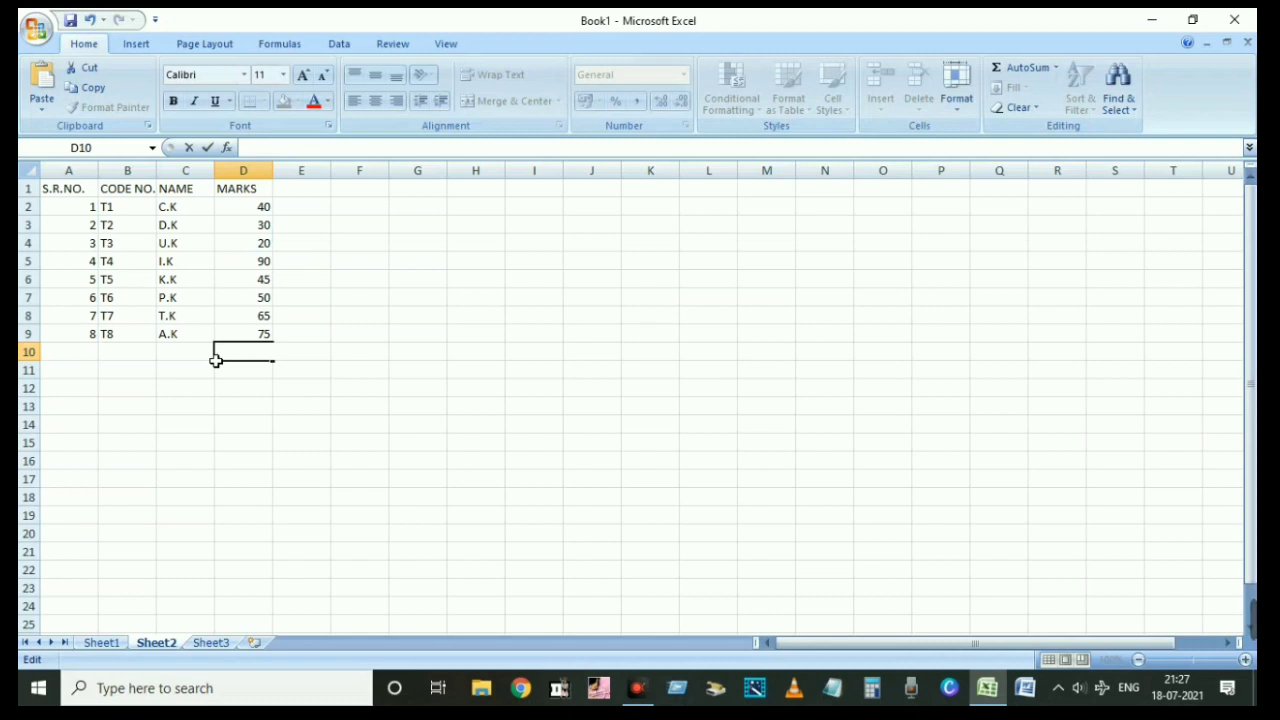
Enter the formula =SUM(D3,D6,D9) in cell D10 to add the three non-adjacent marks.
text(=)
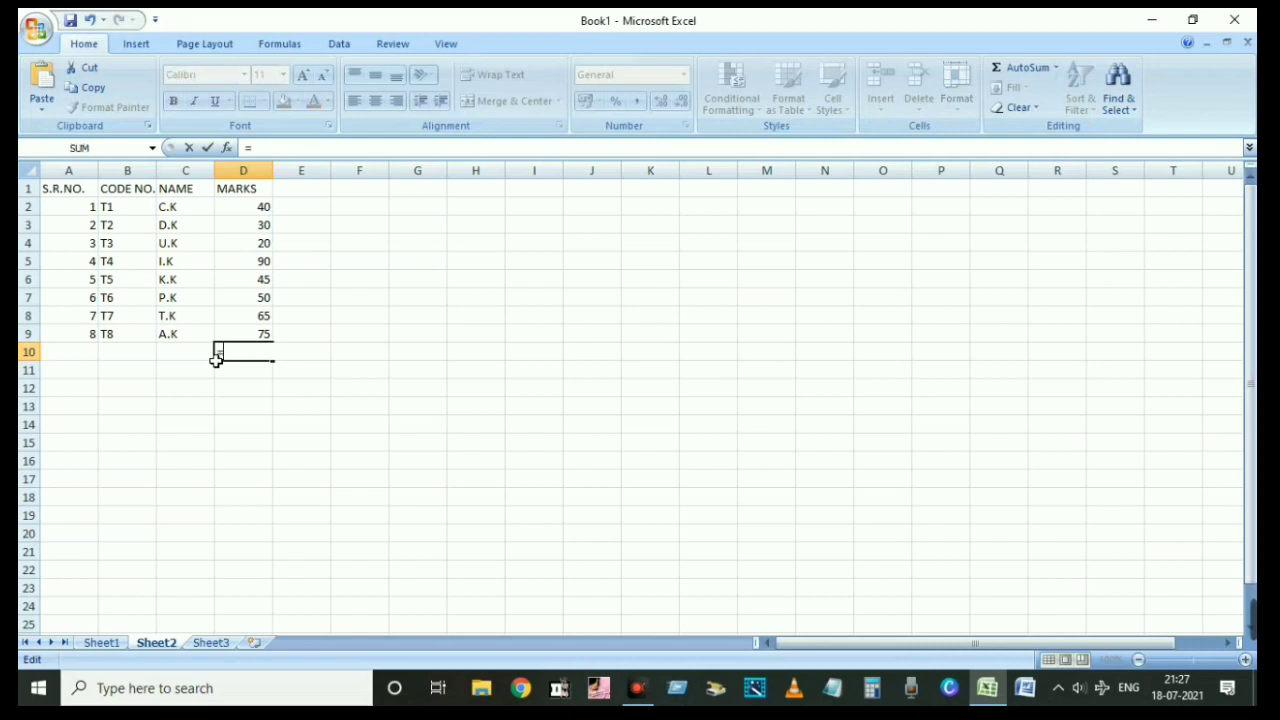
text(SUM)
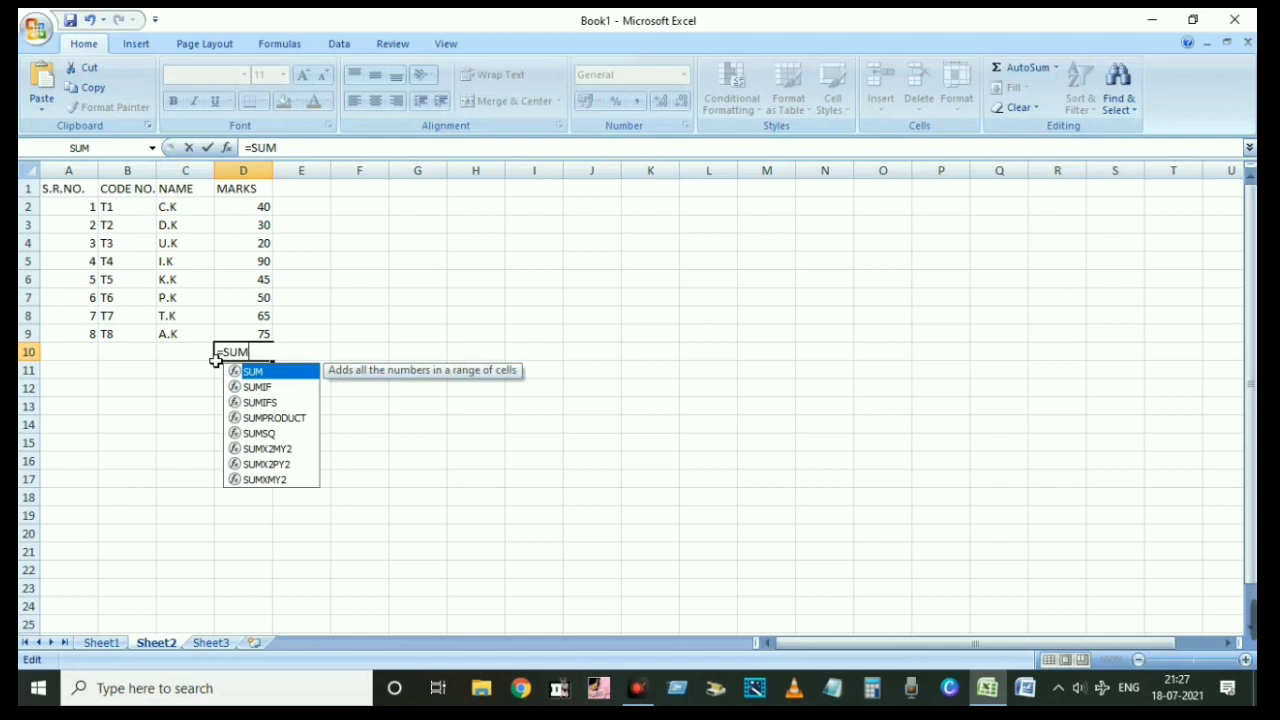
text(9D)
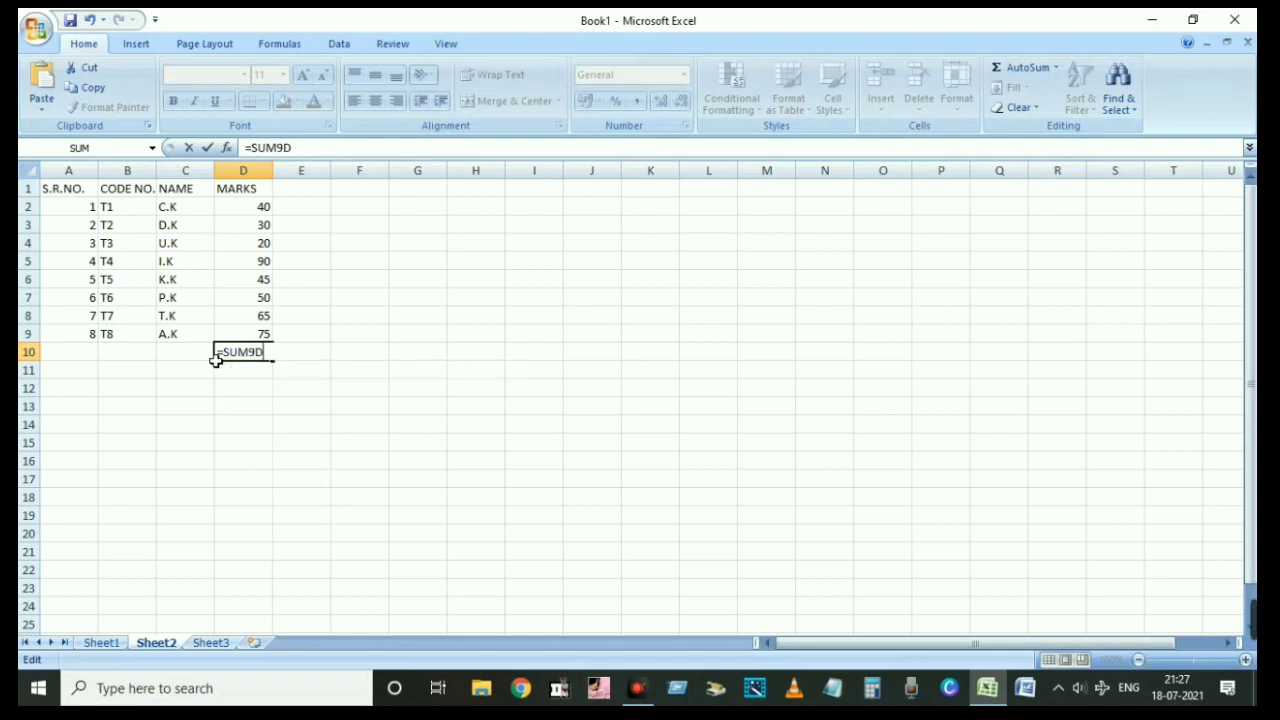
text(3)
key(BackSpace)
key(BackSpace)
key(BackSpace)
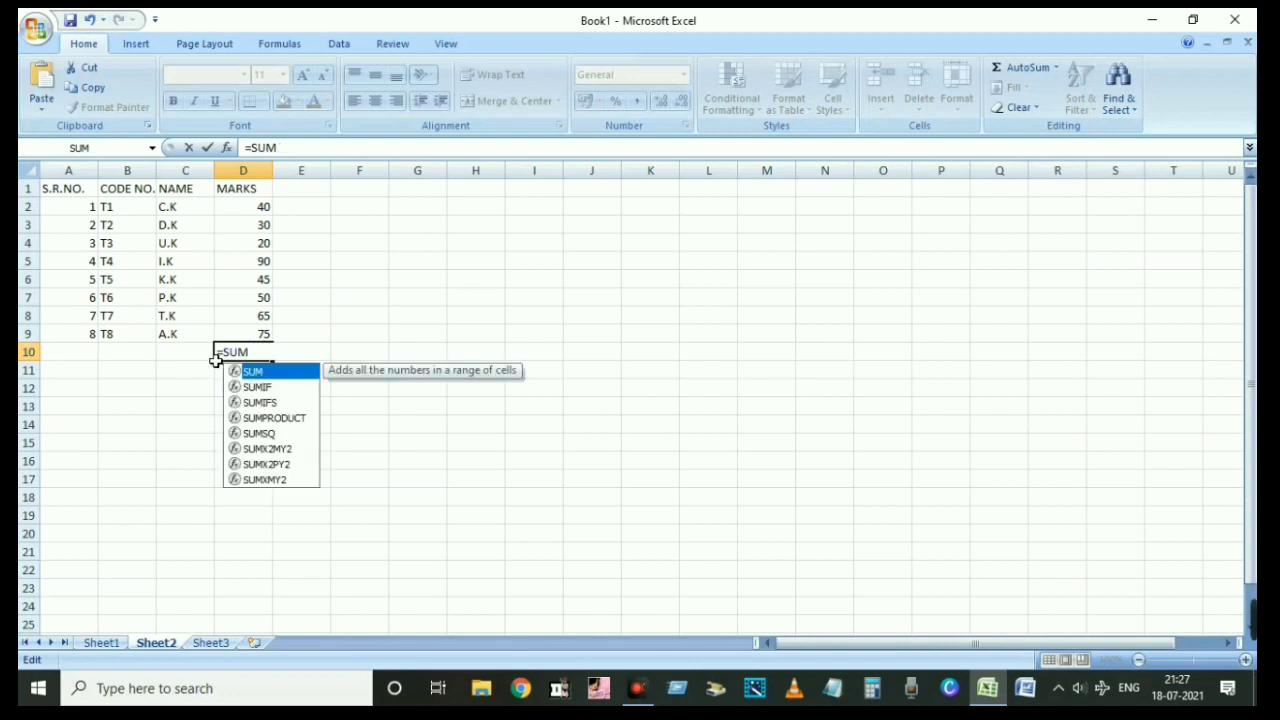
text(()
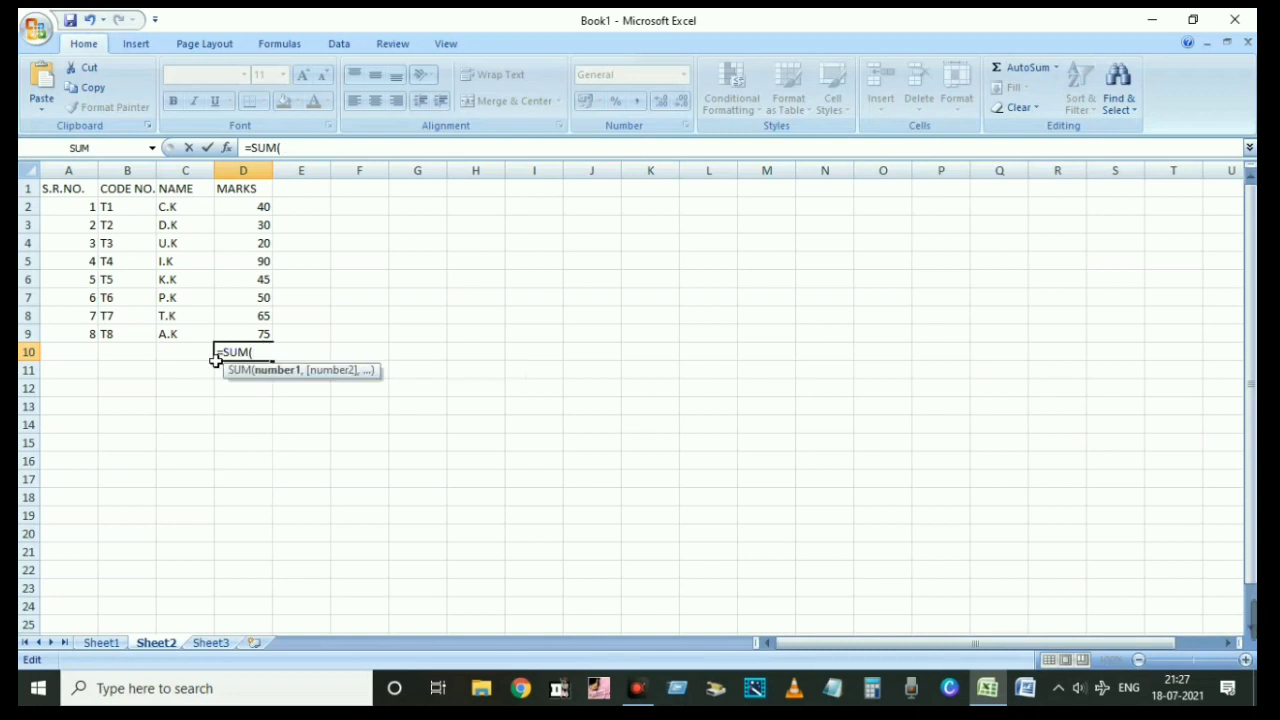
text(D3)
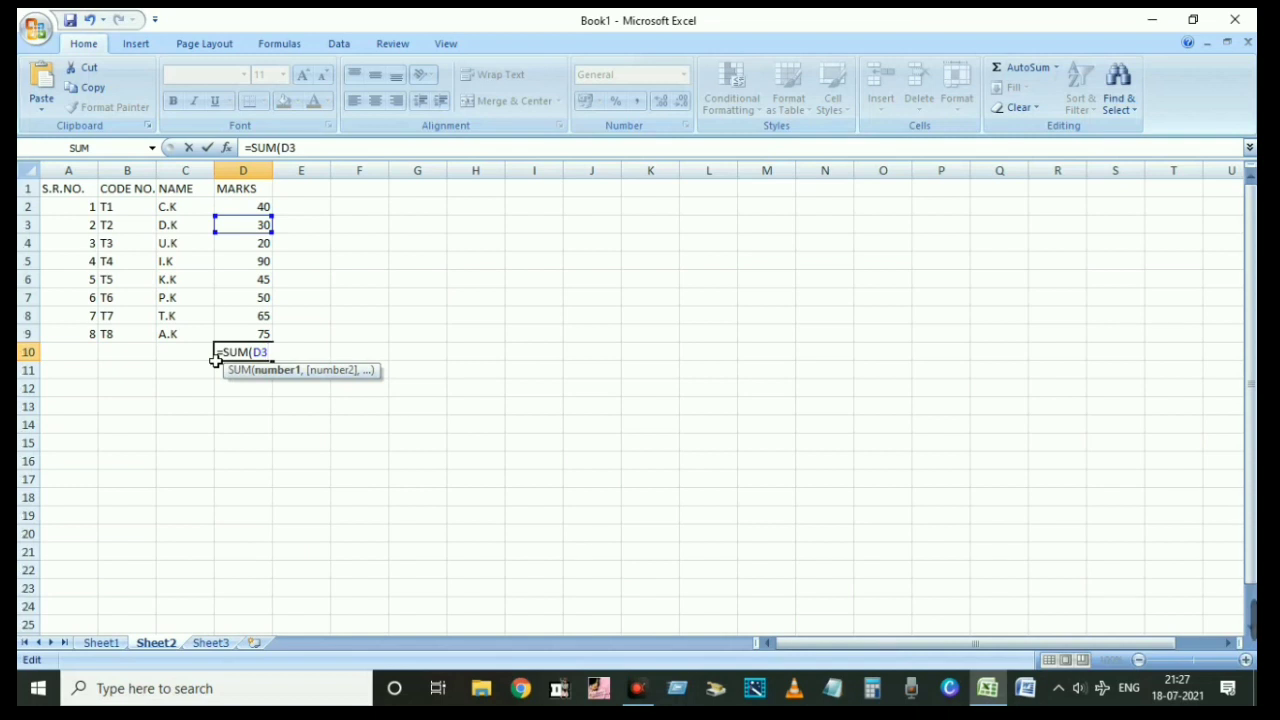
text(,)
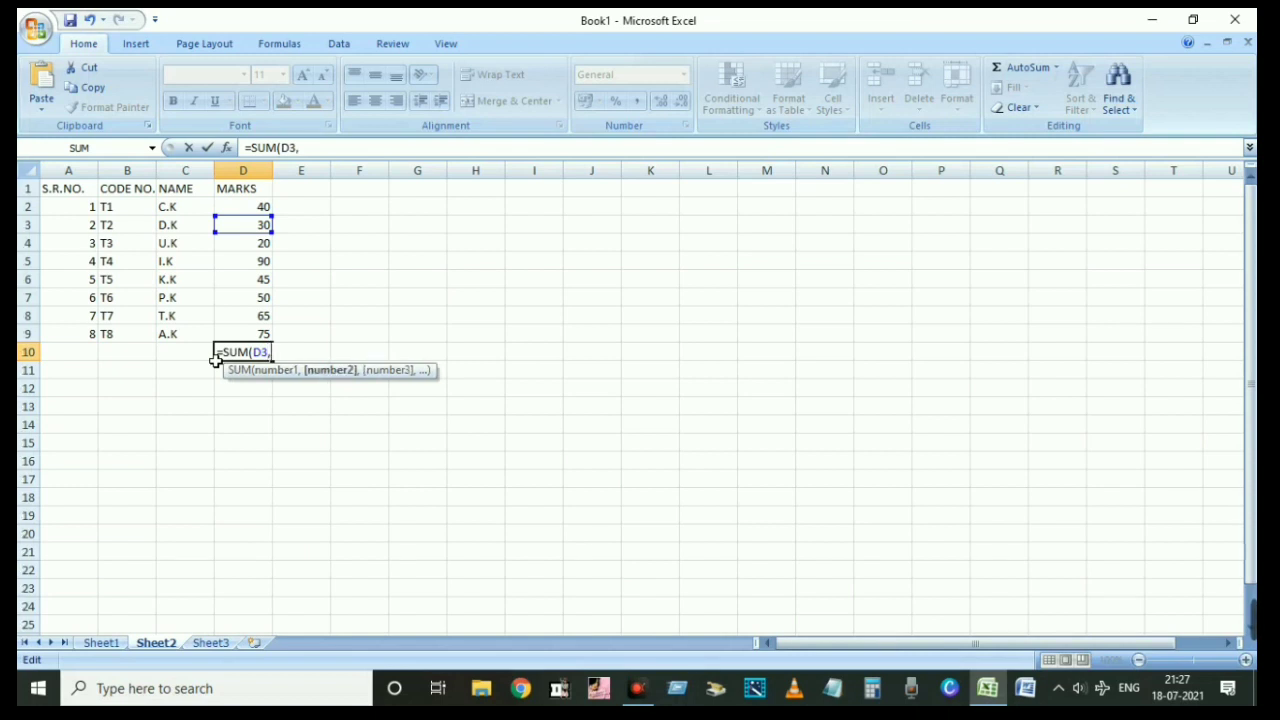
text(D6)
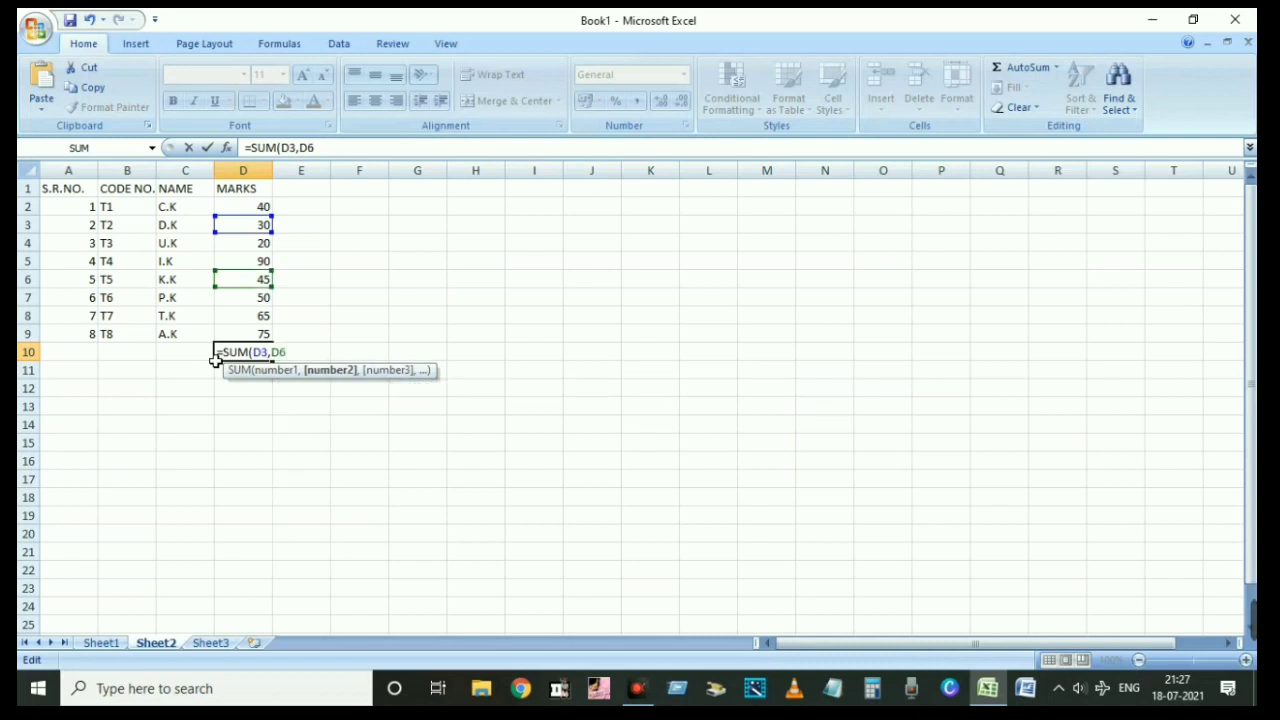
text(,)
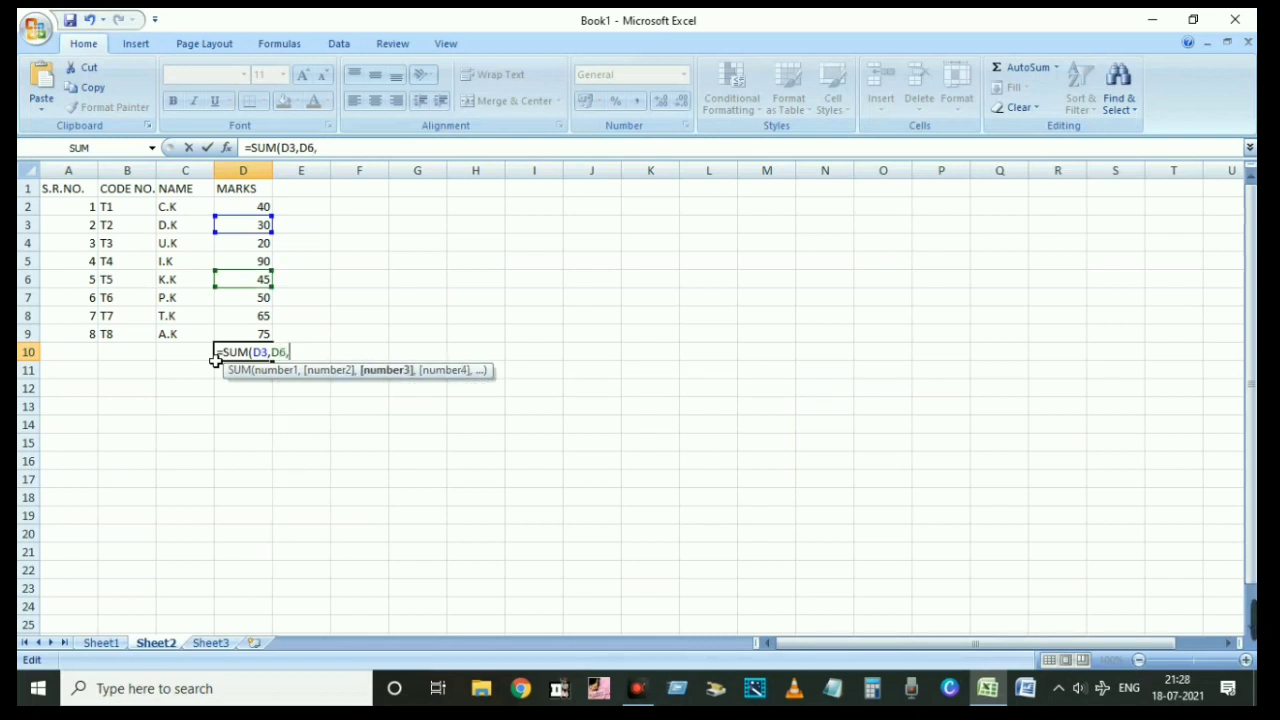
text(D9)
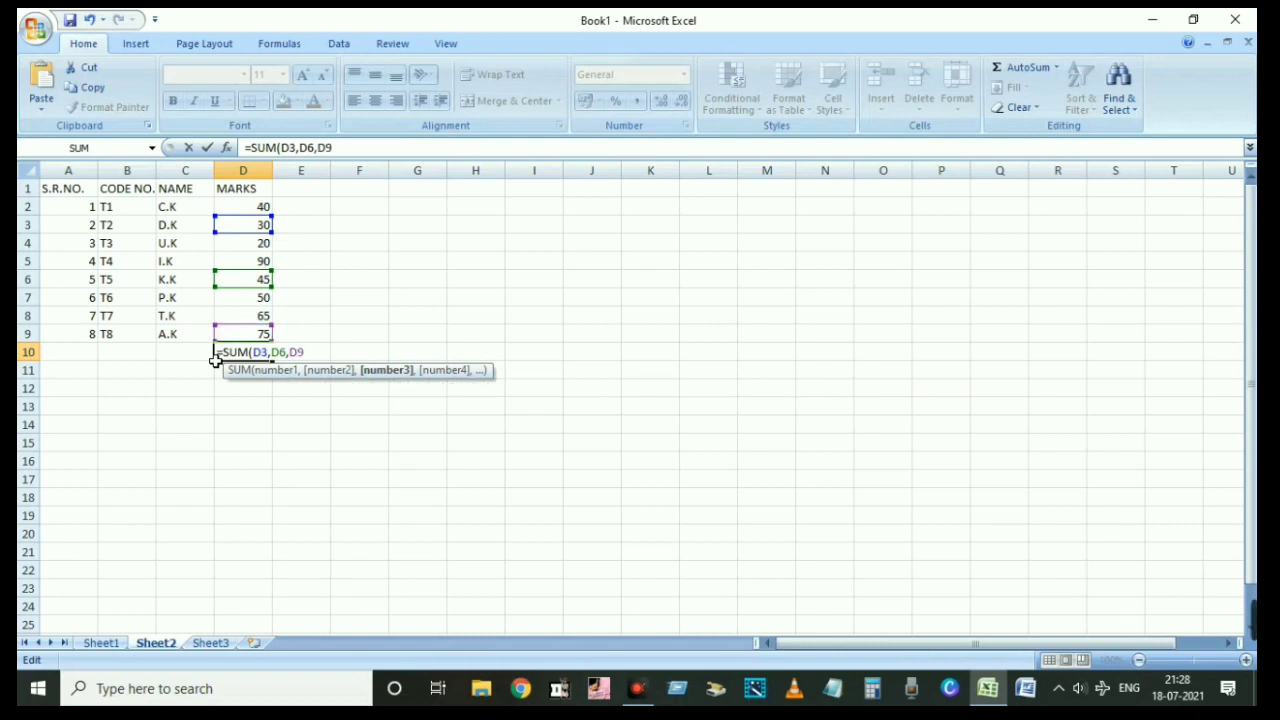
text())
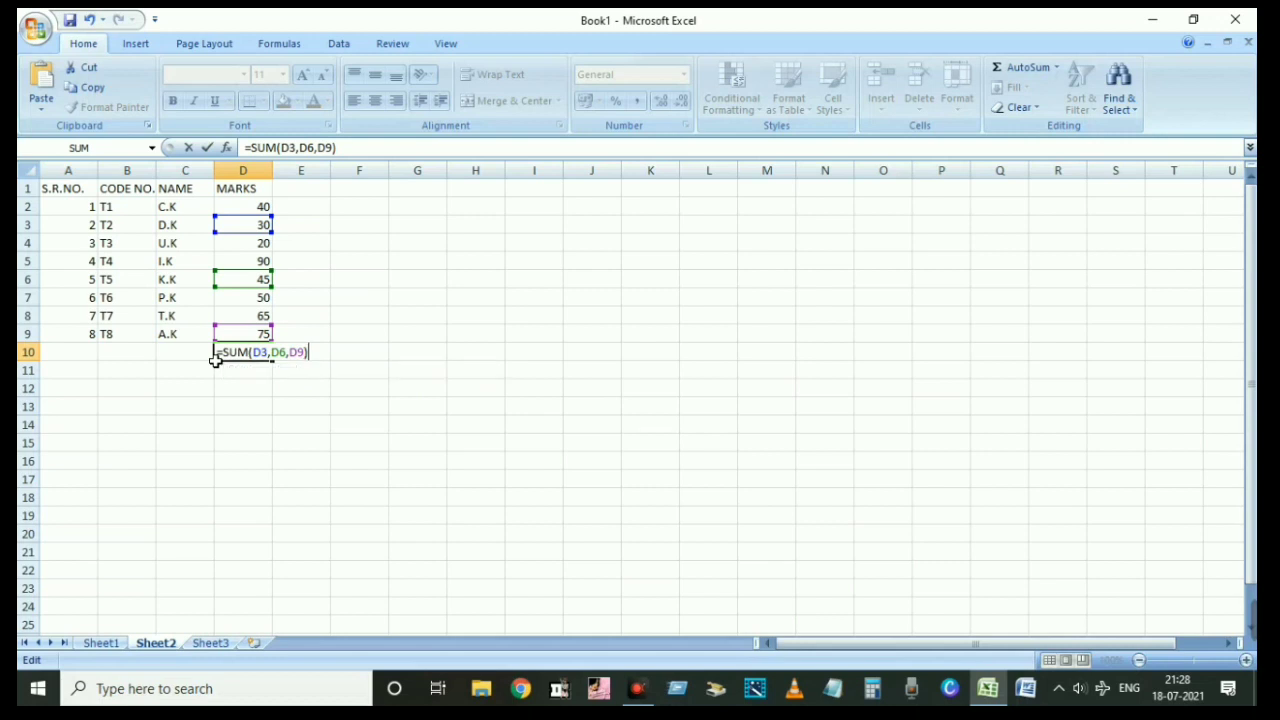
key(Return)
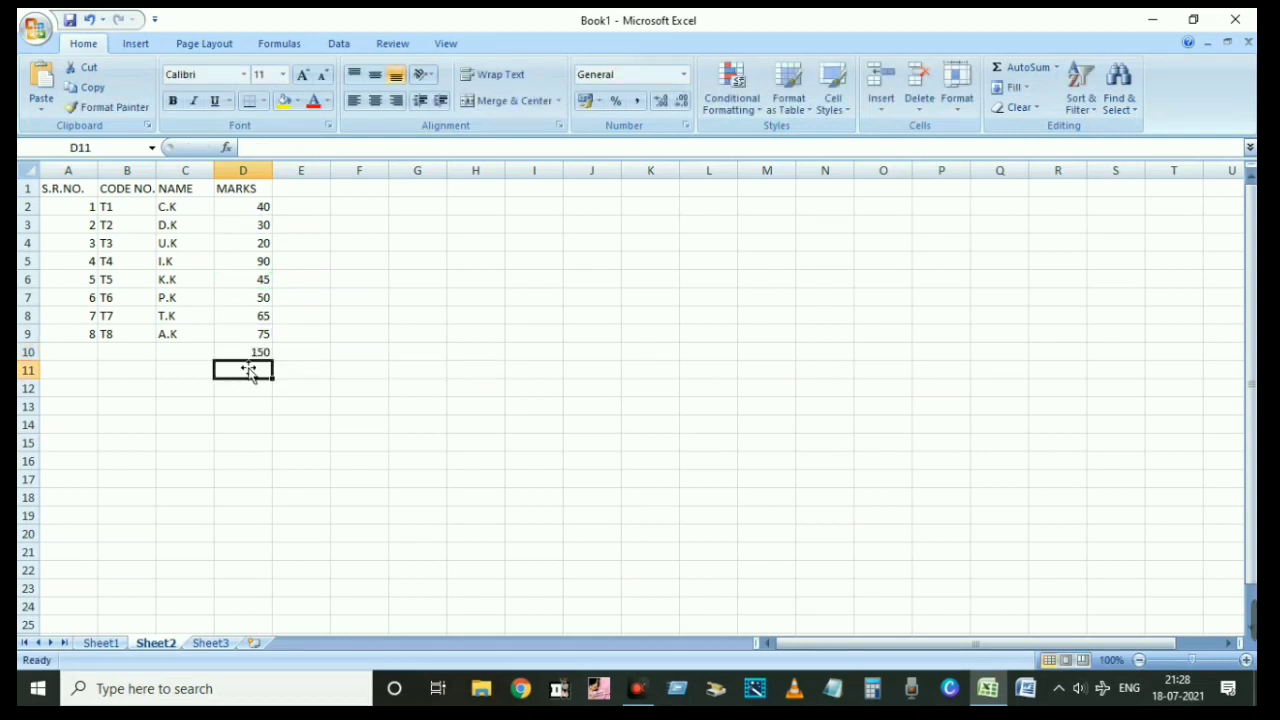
Examine the full SUM formula behind cell D10, highlighting its expression, and leave cell editing.
click(257, 356)
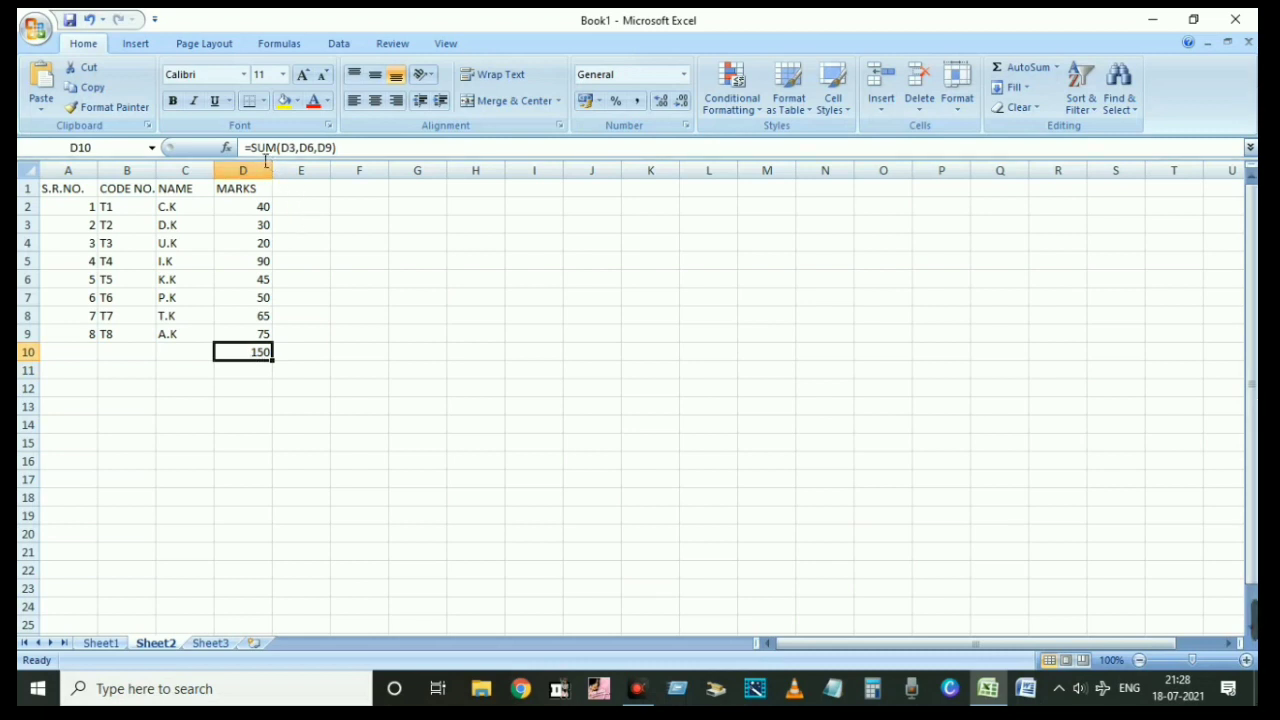
click(344, 152)
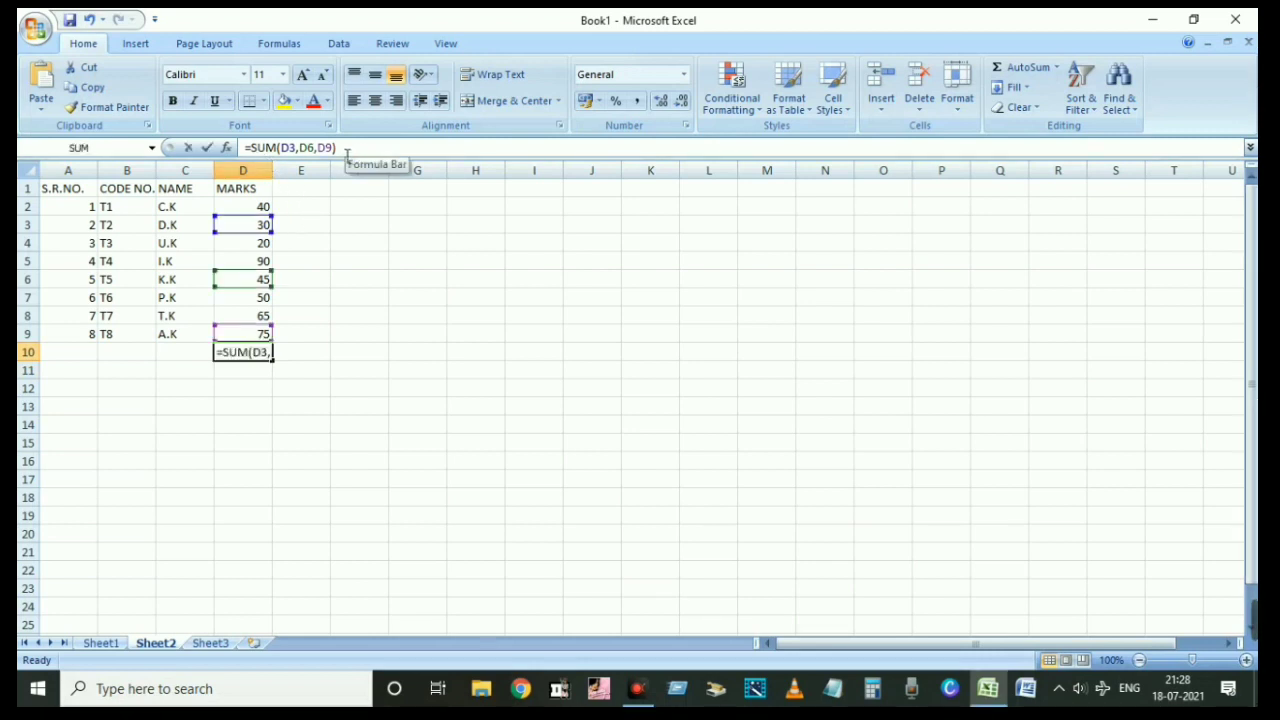
drag(340, 152, 245, 150)
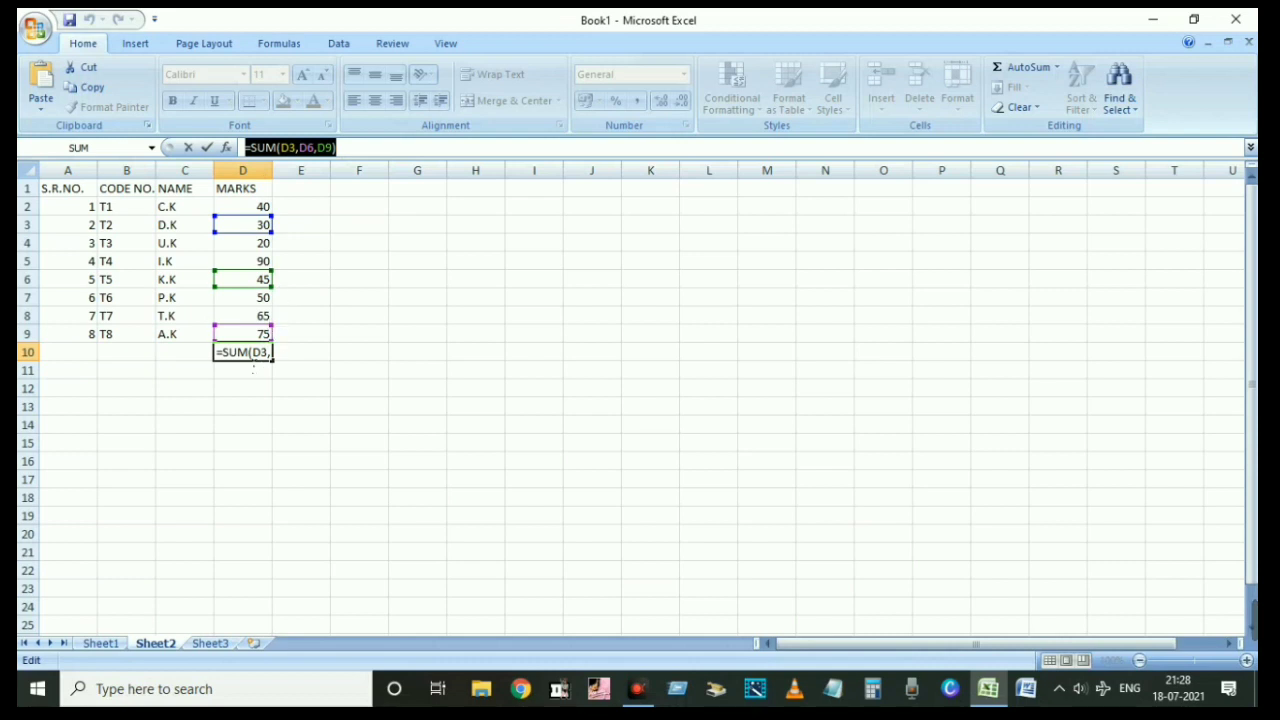
click(377, 153)
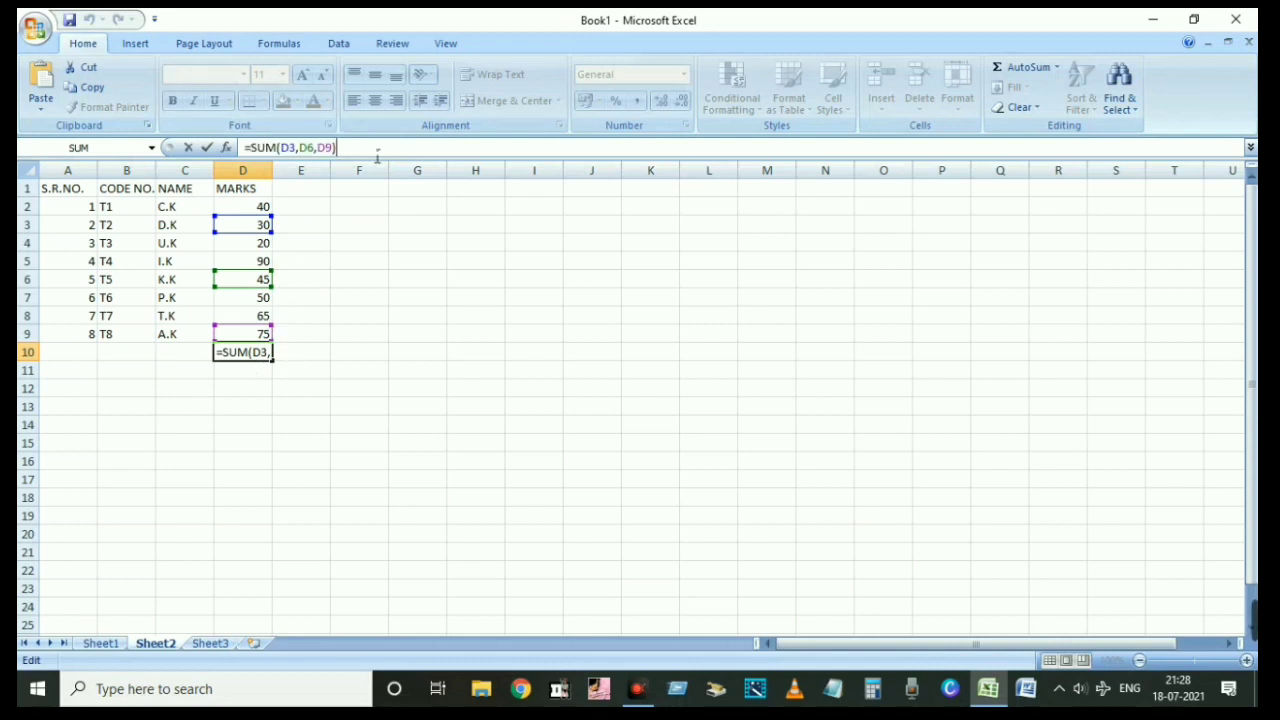
click(264, 405)
click(266, 360)
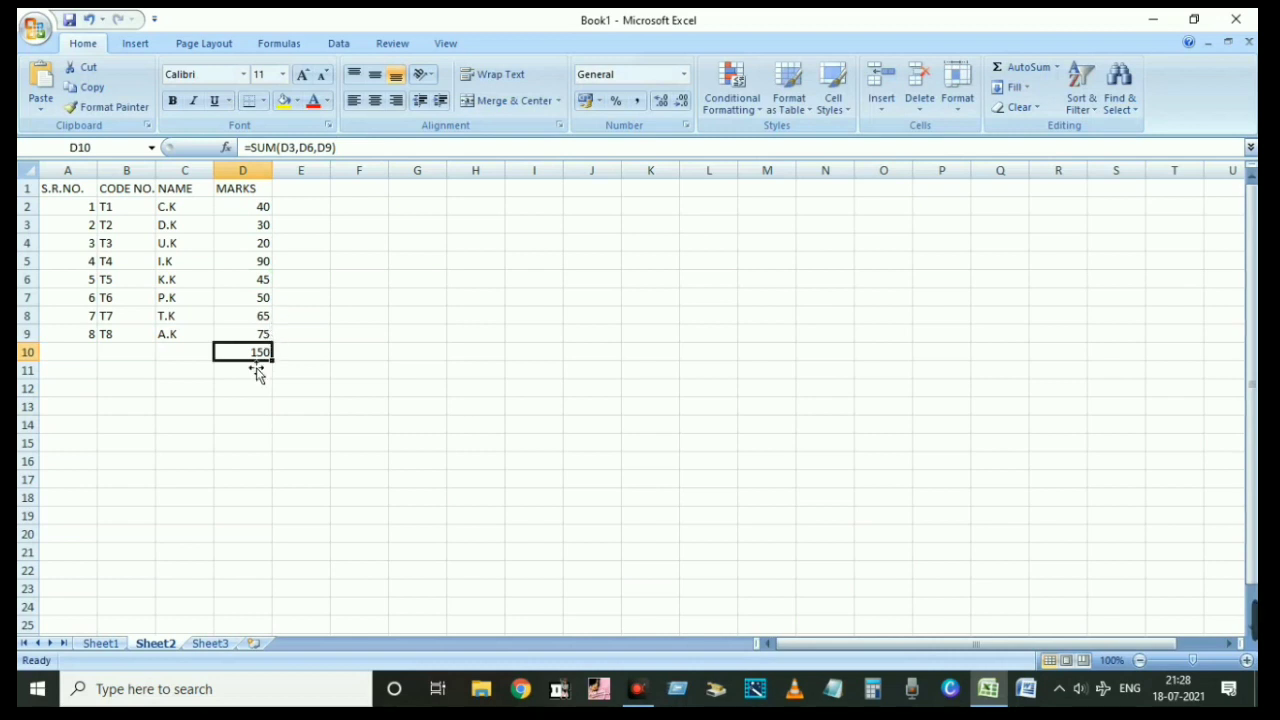
Write the subtraction expression D6-D4 in cell B12 without an equals sign.
click(138, 393)
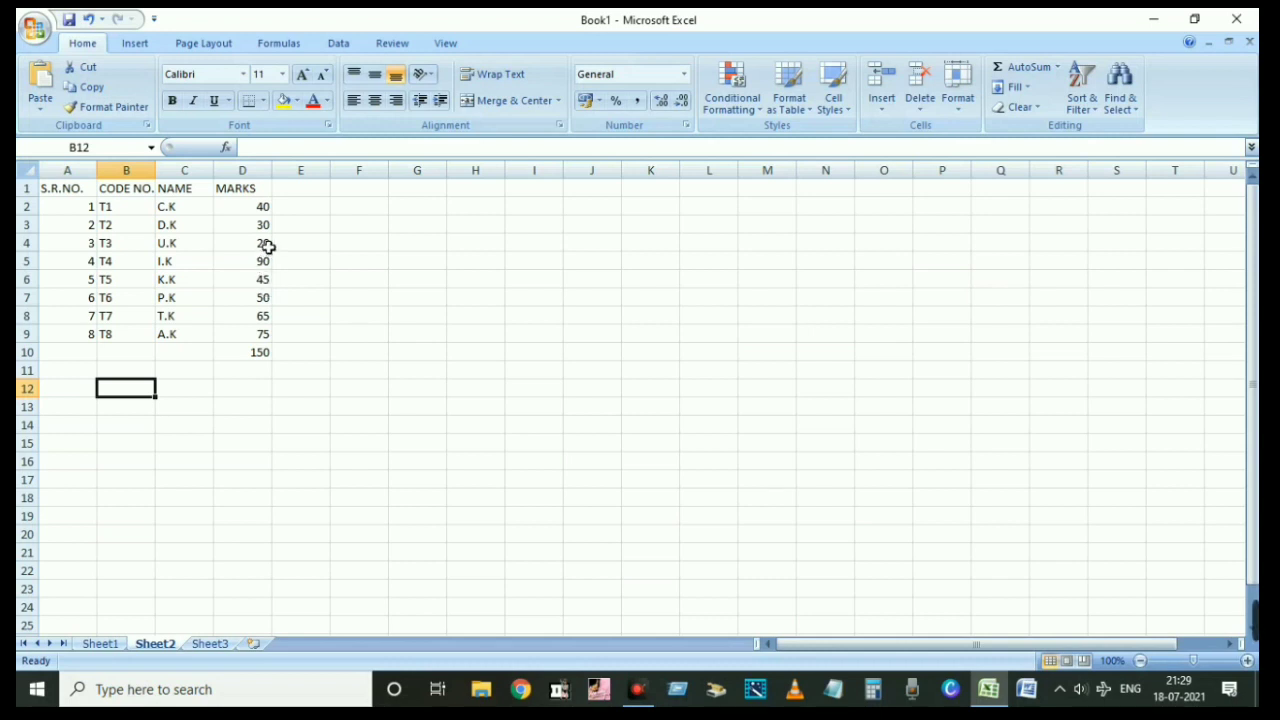
double_click(137, 399)
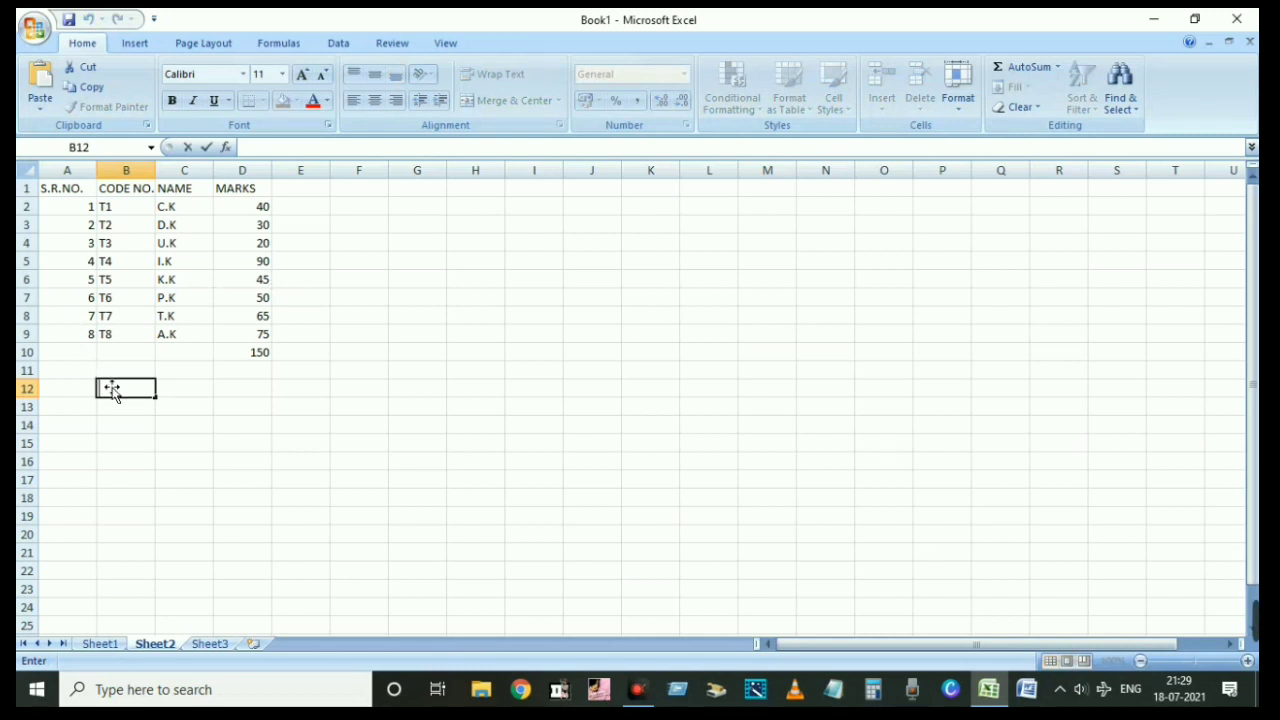
text(D6-)
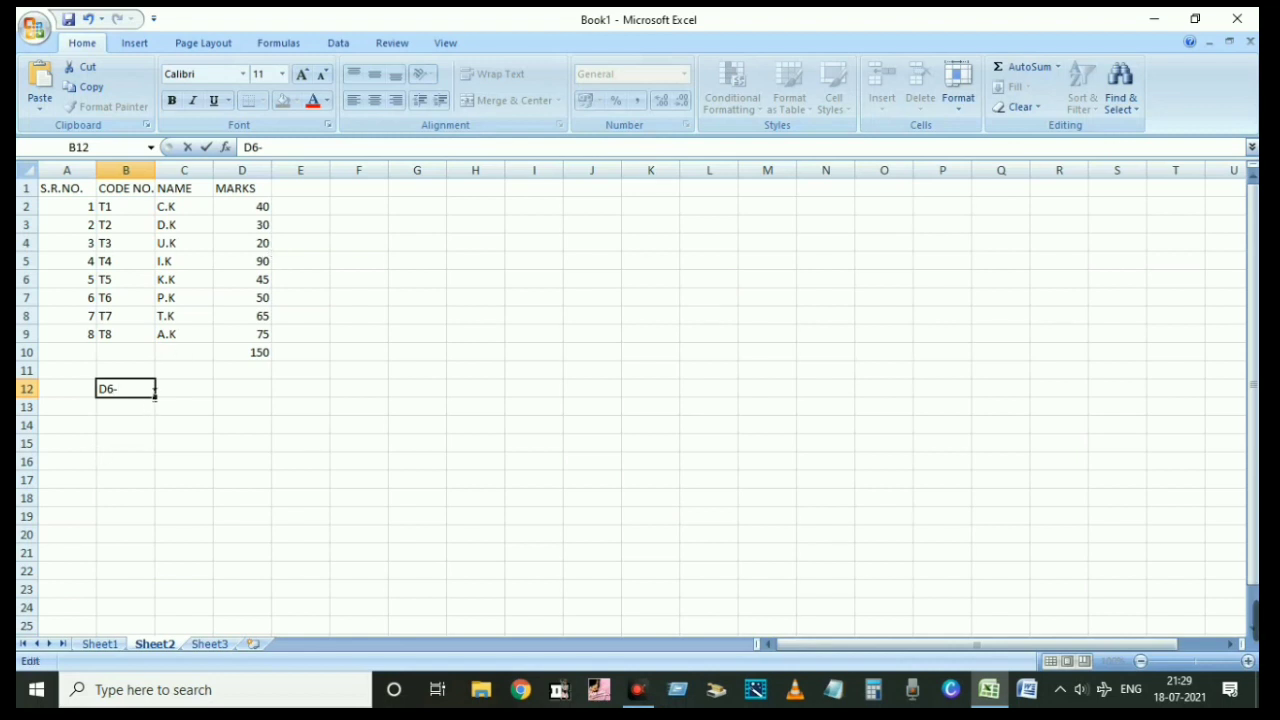
text(D4)
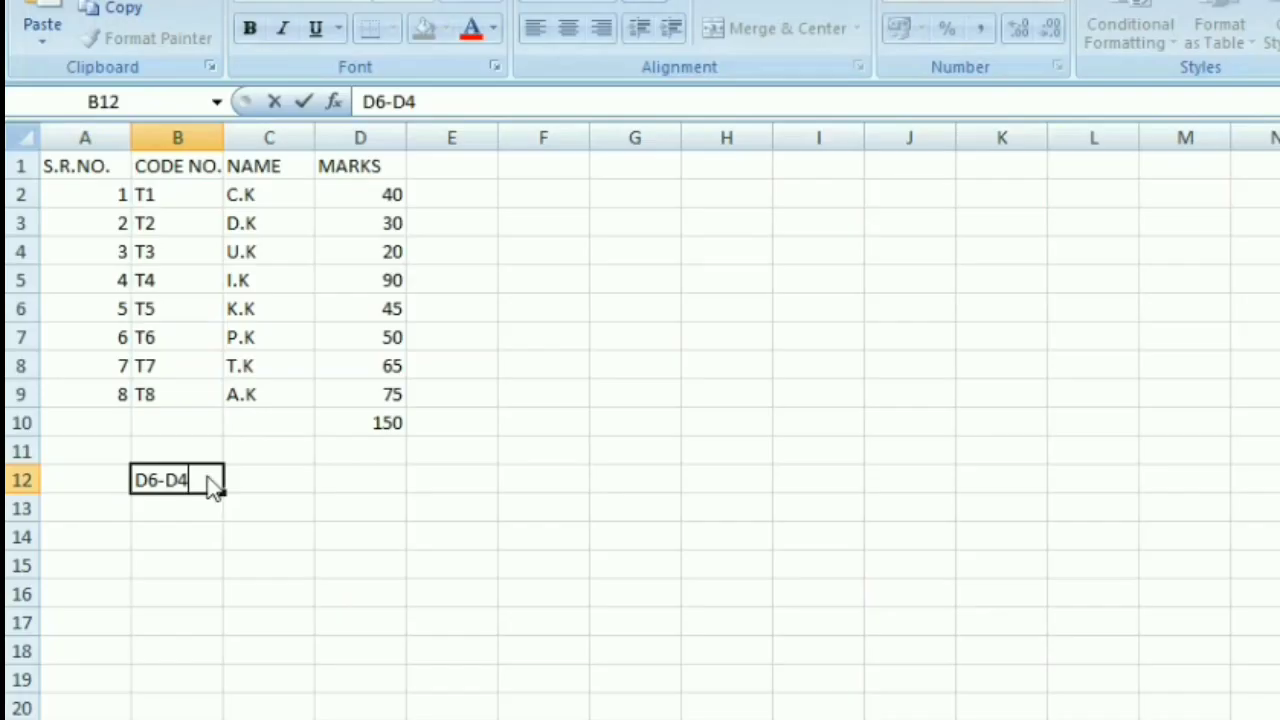
Convert the expression in cell B12 into the formula =D6-D4 by adding the leading equals sign.
key(Left)
key(Left)
key(Left)
key(Left)
key(Left)
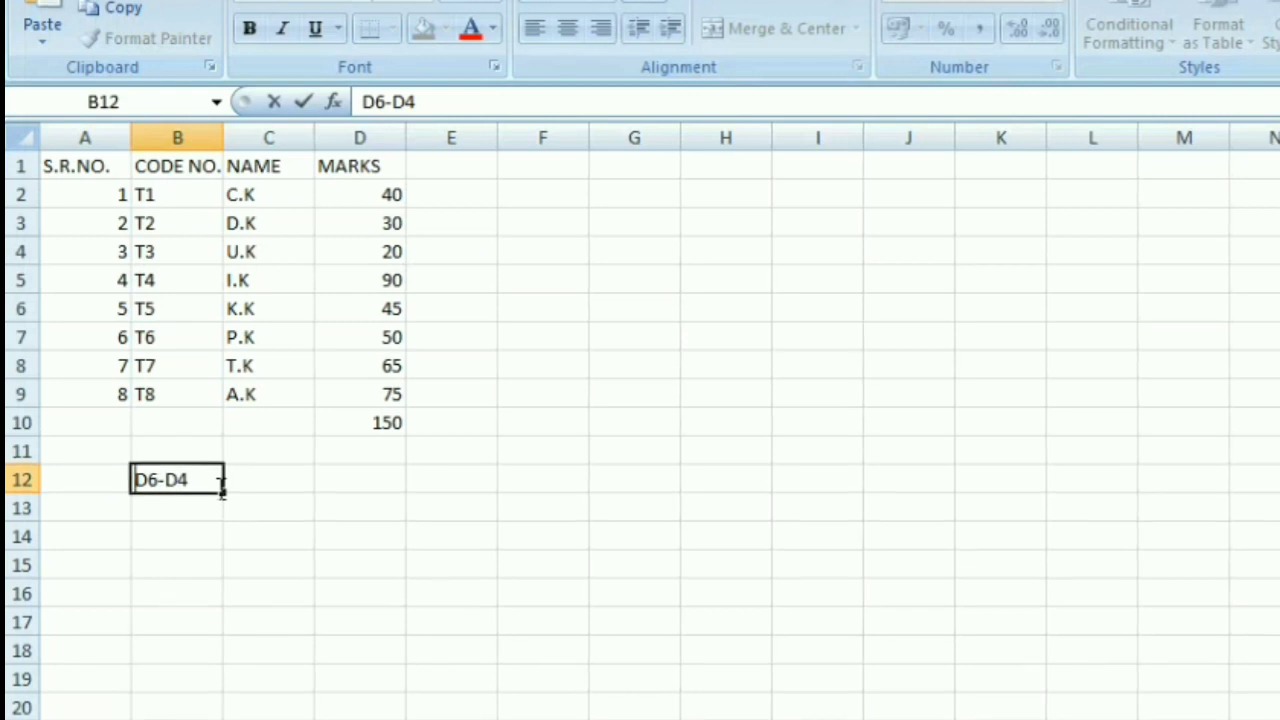
text(=)
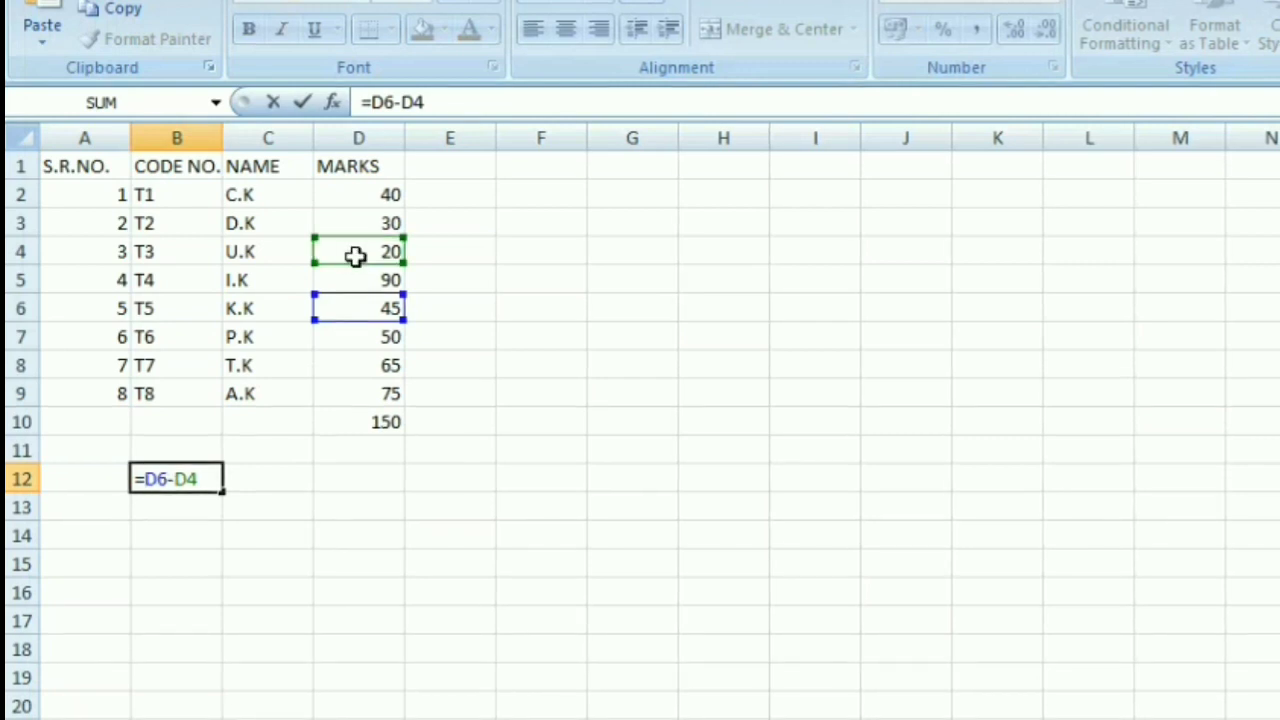
click(226, 495)
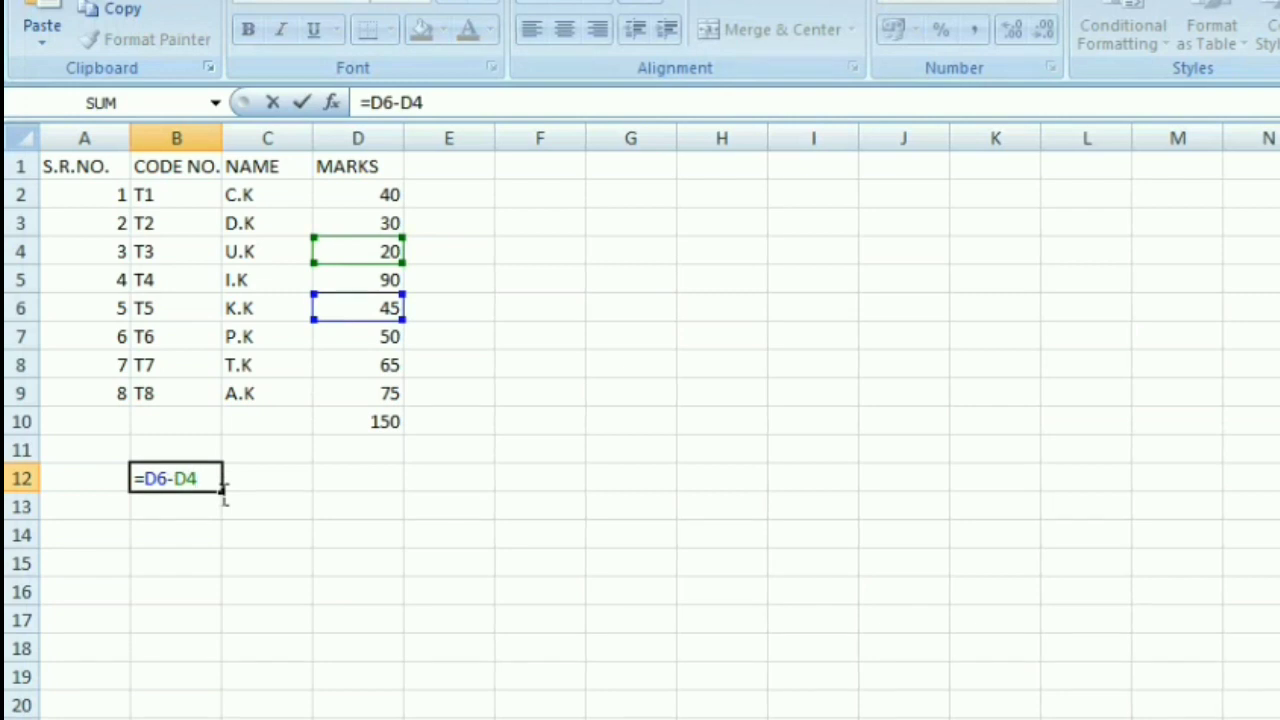
key(Return)
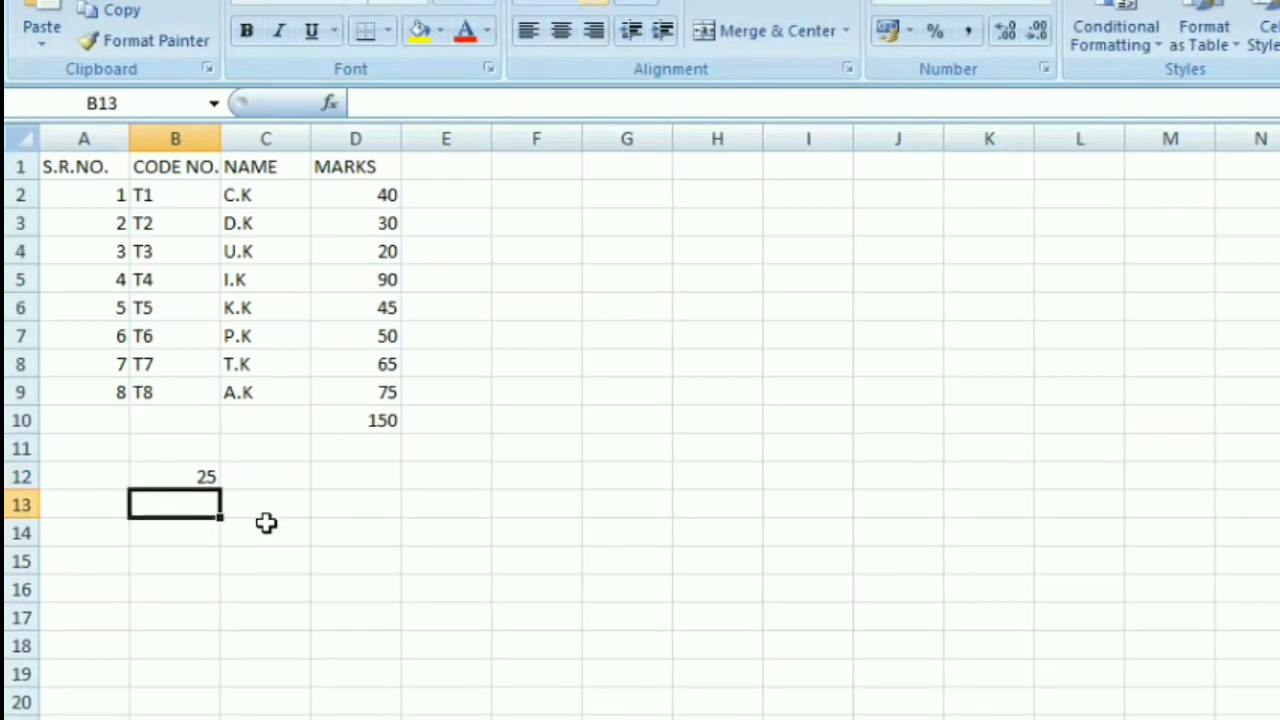
Enter the formula =D4*D7 in cell C13 to multiply the two marks, and check the formula behind it.
click(262, 517)
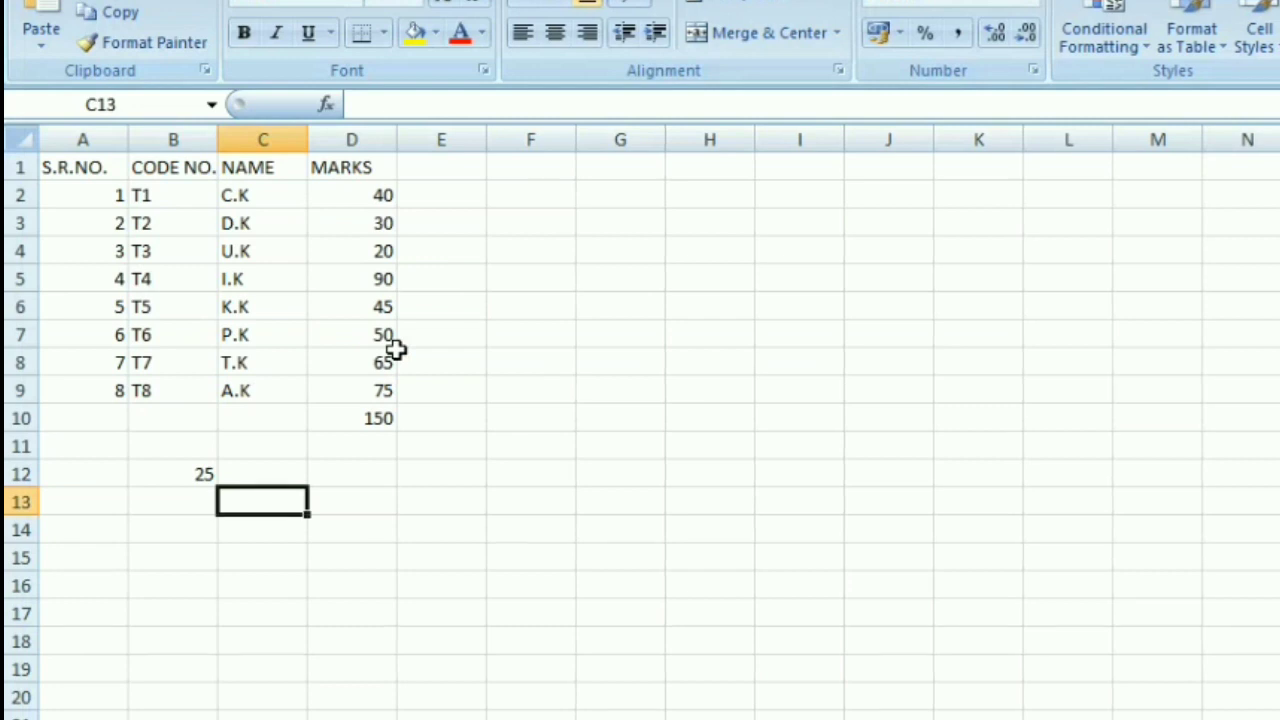
double_click(295, 514)
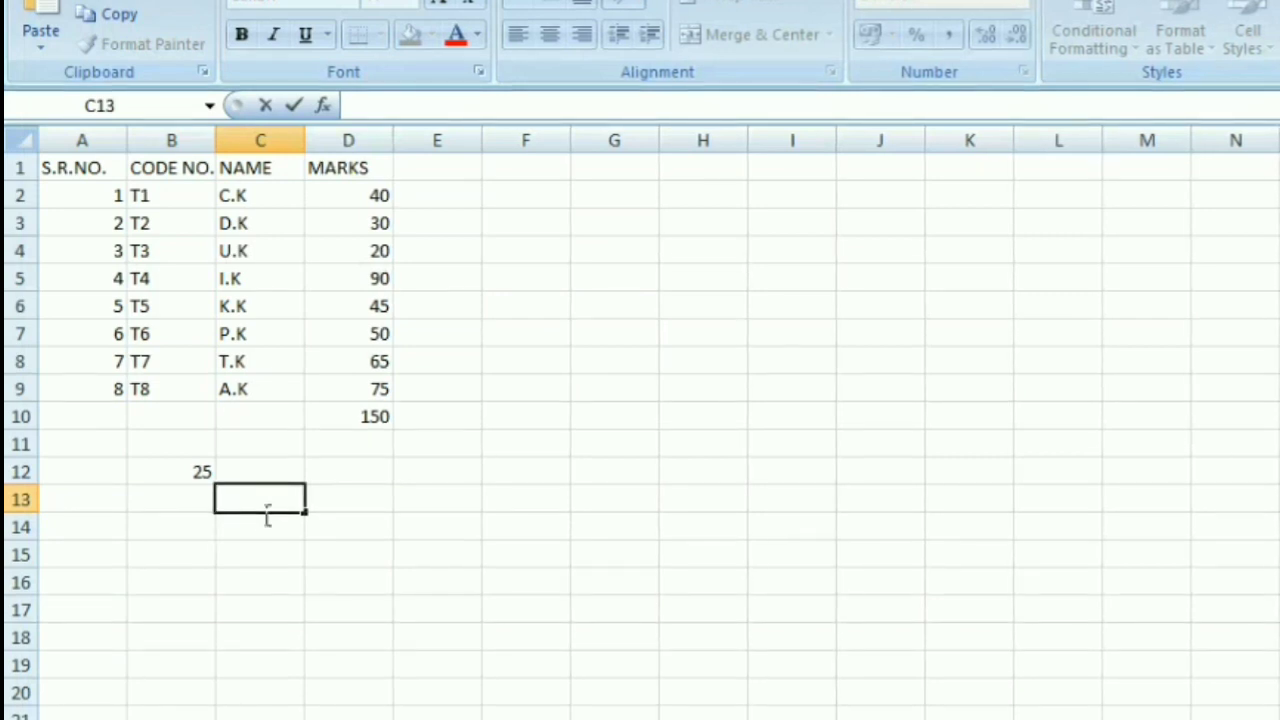
text(=)
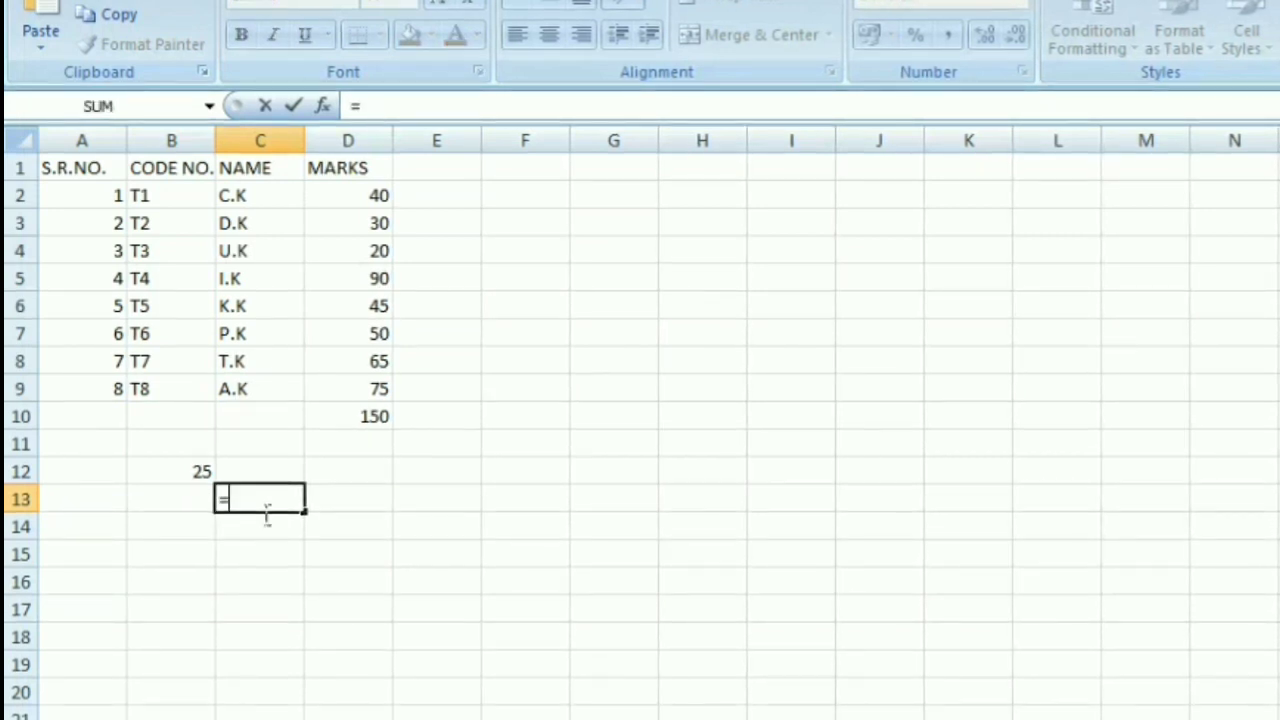
text(D4)
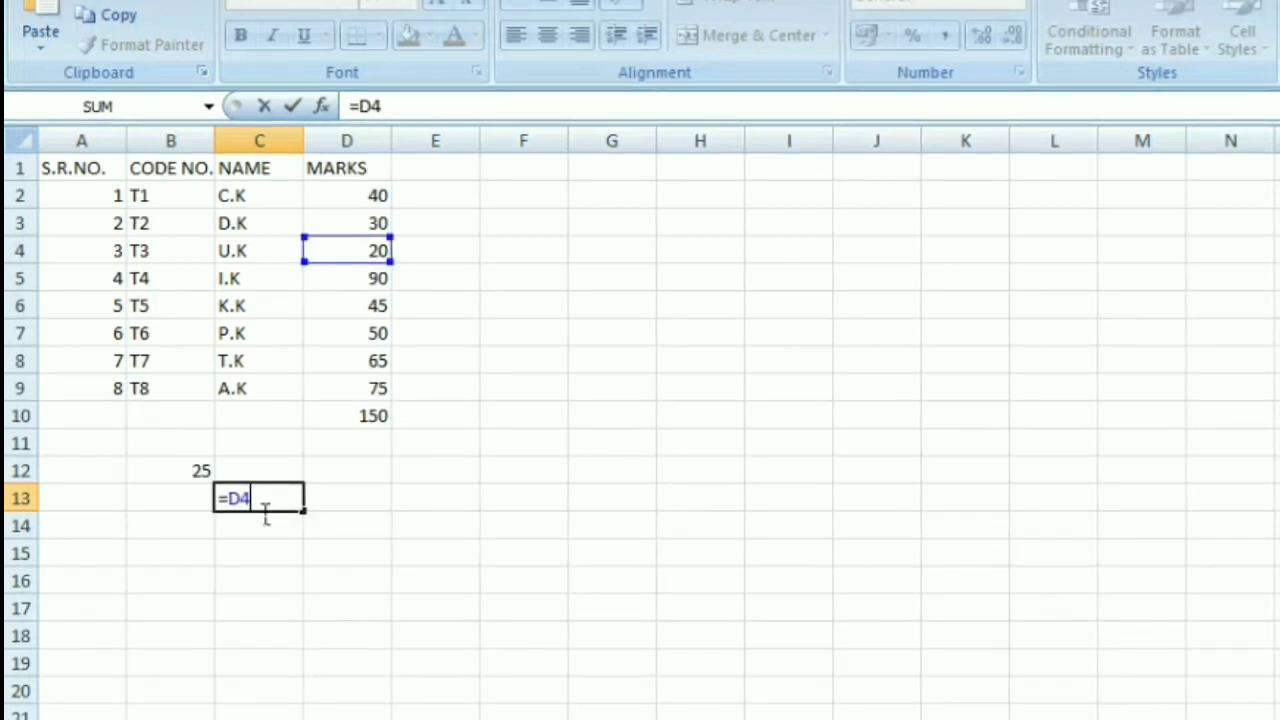
text(*)
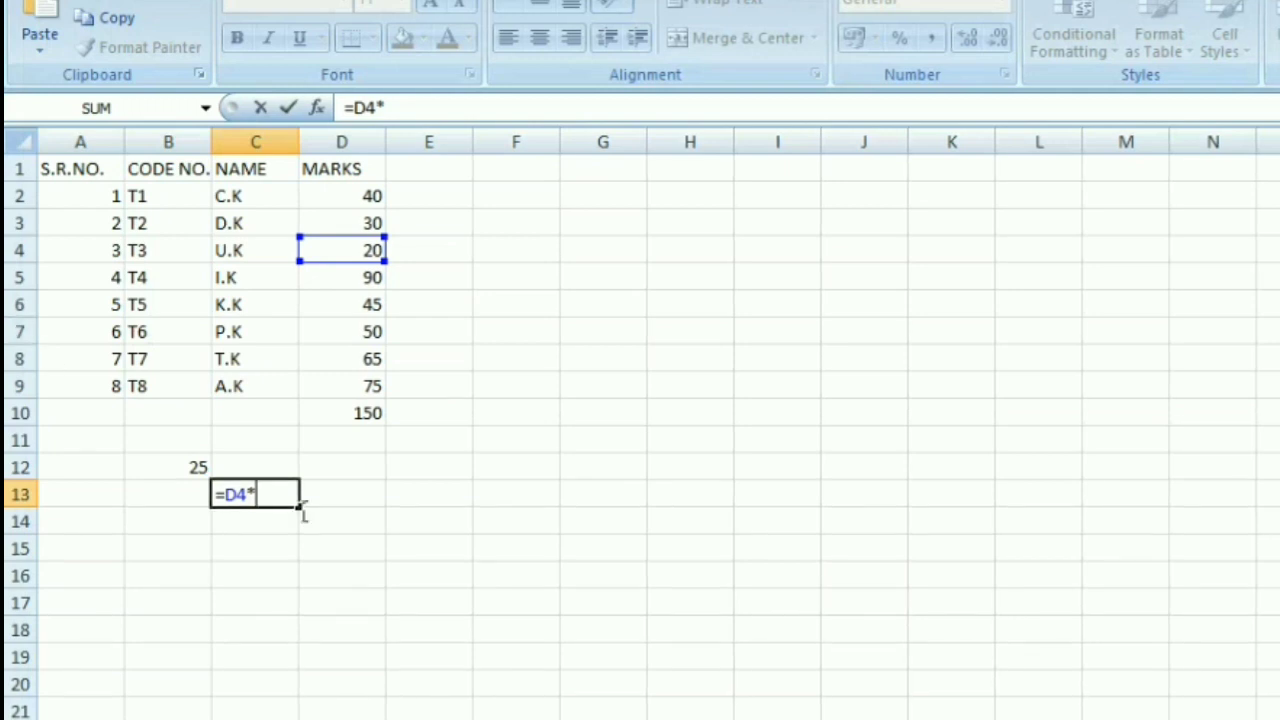
text(D7)
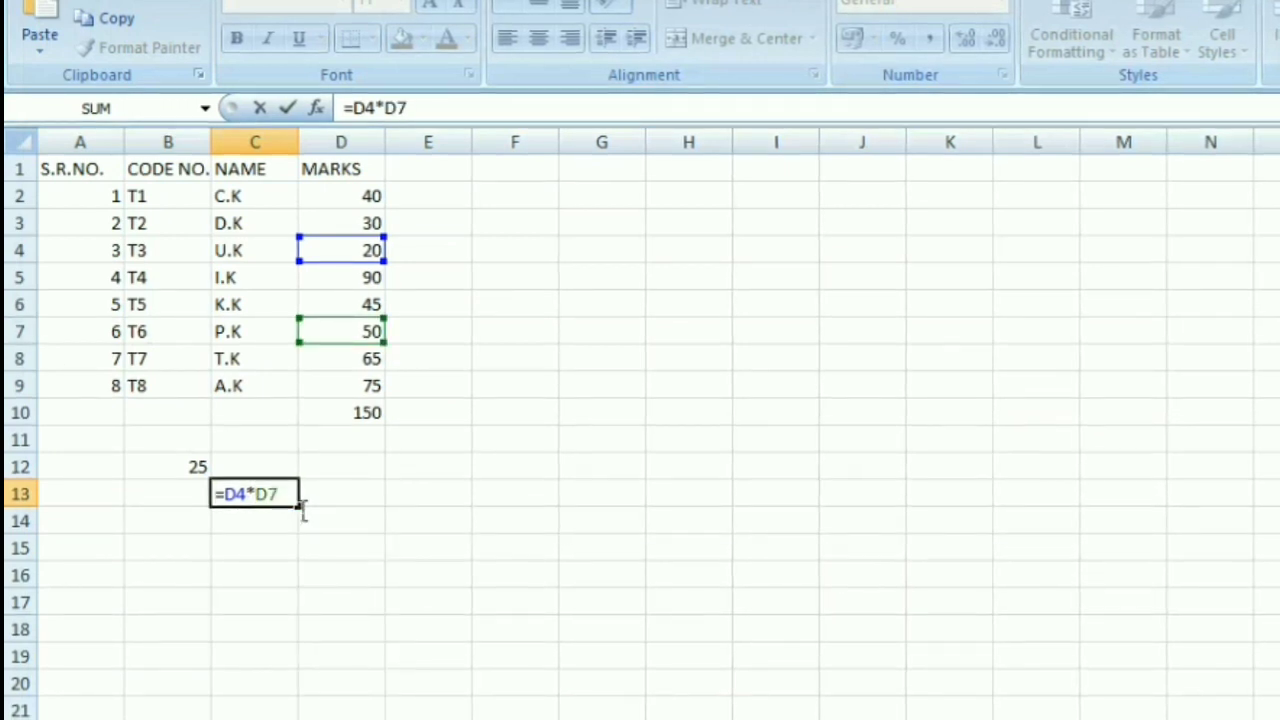
key(Return)
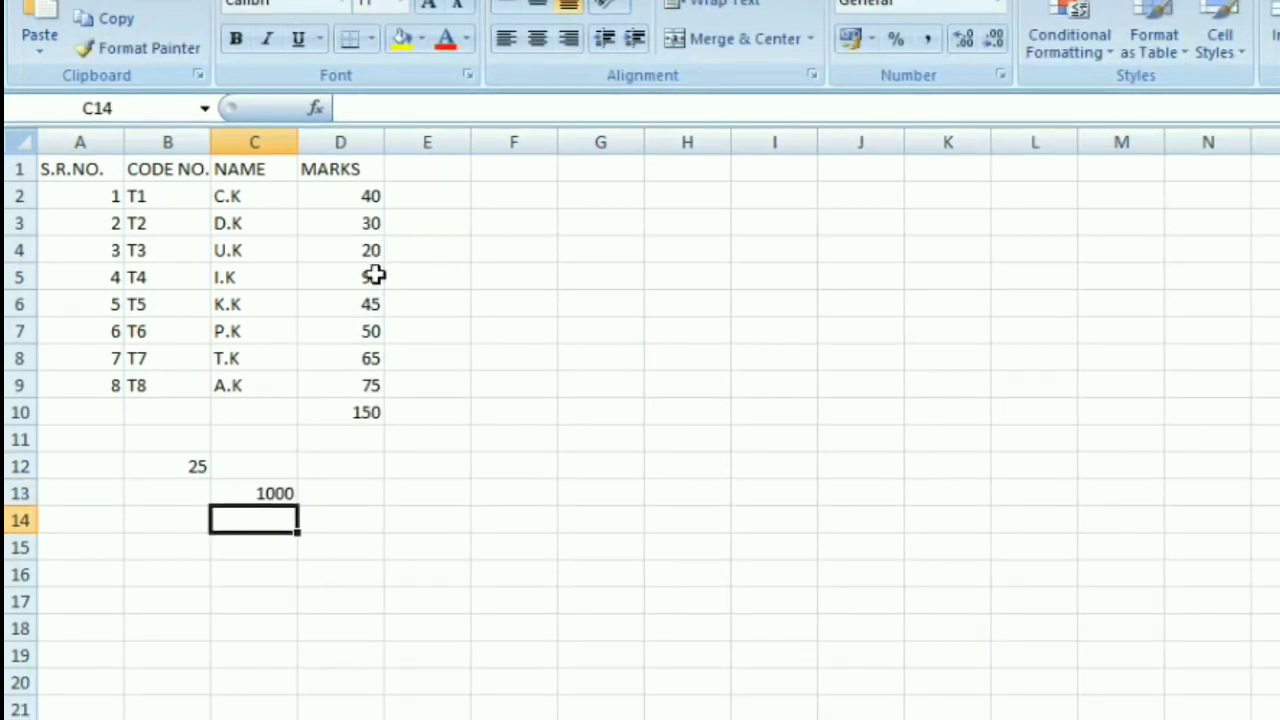
click(286, 497)
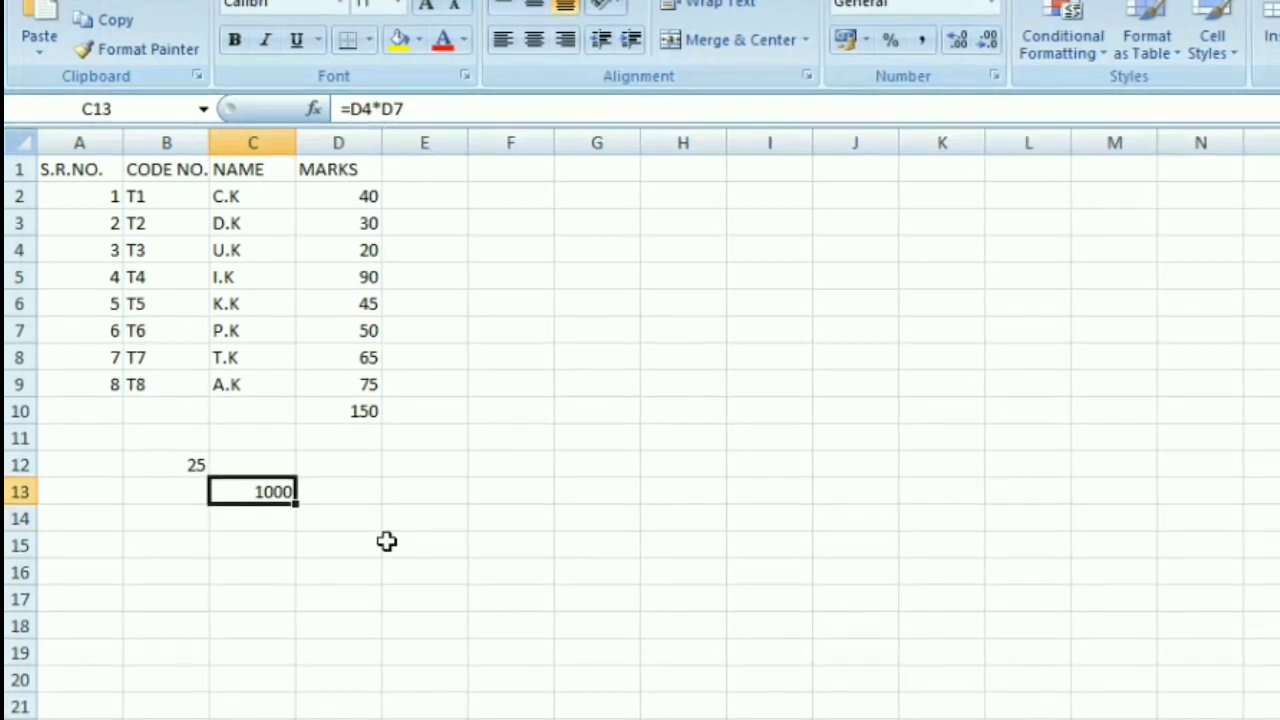
Enter the formula =PRODUCT(D3,D8) in cell D14 to multiply the two marks, and check the formula behind it.
click(343, 527)
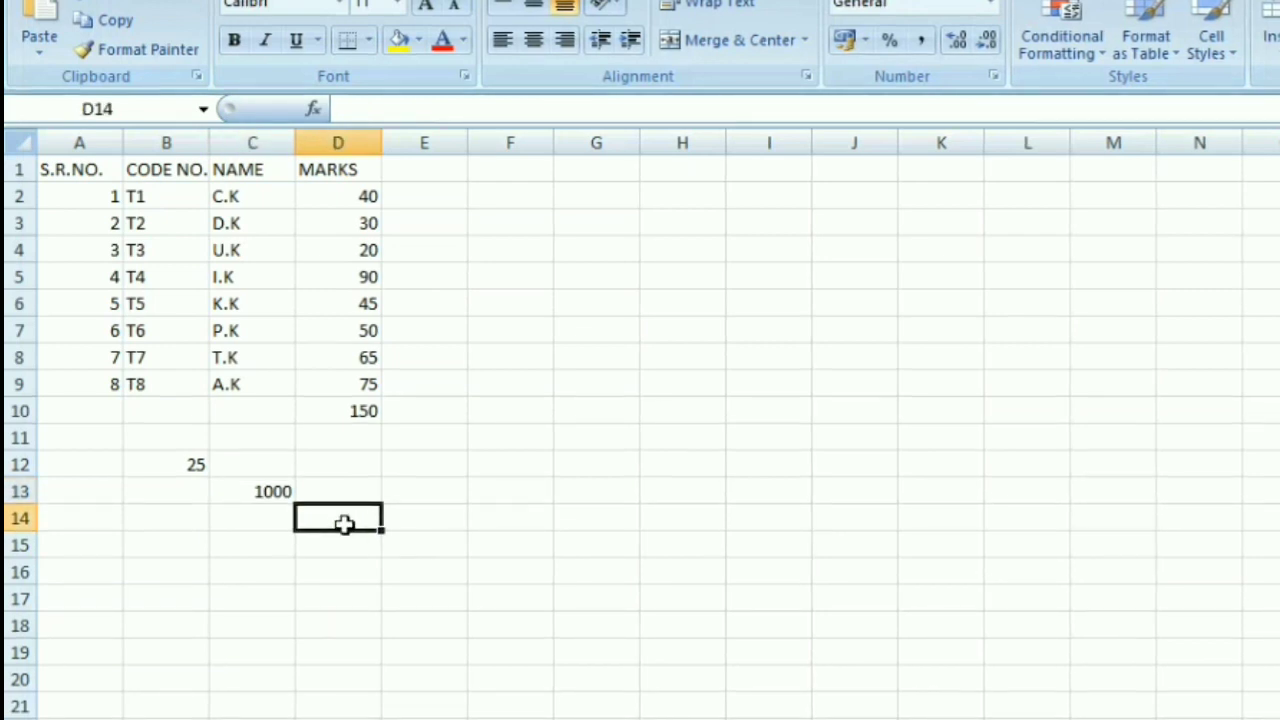
double_click(343, 523)
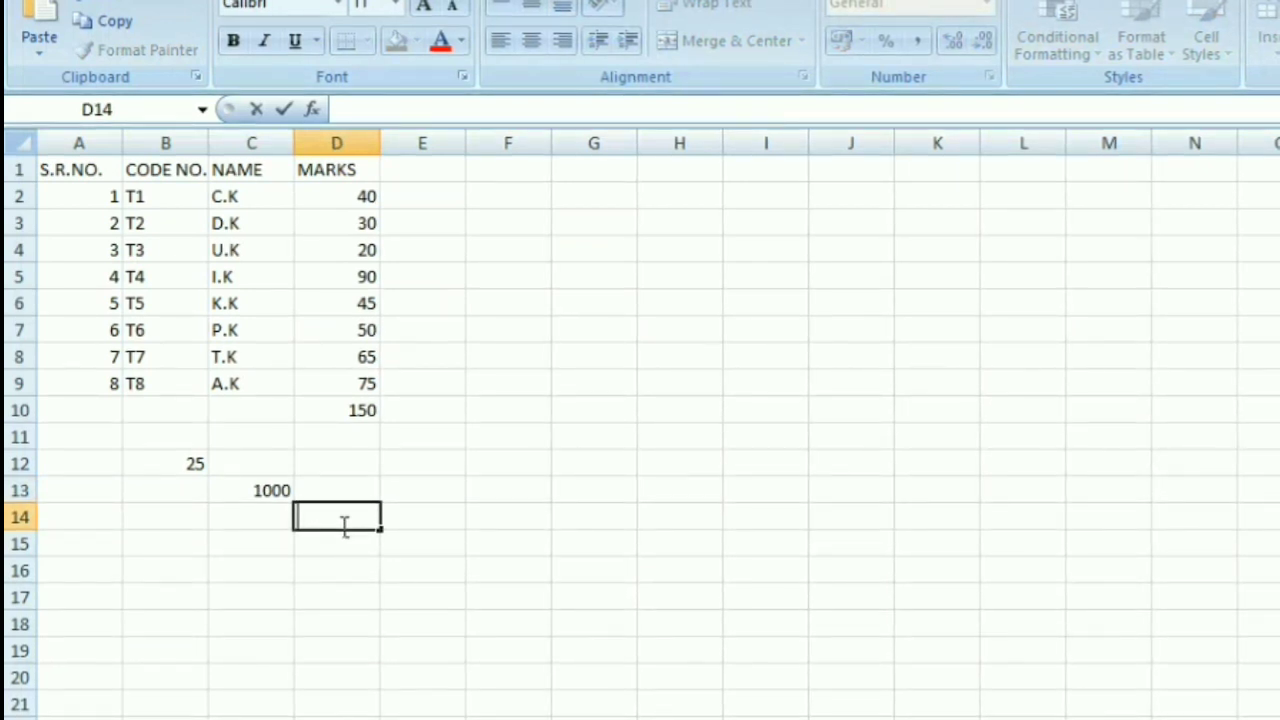
text(=PR)
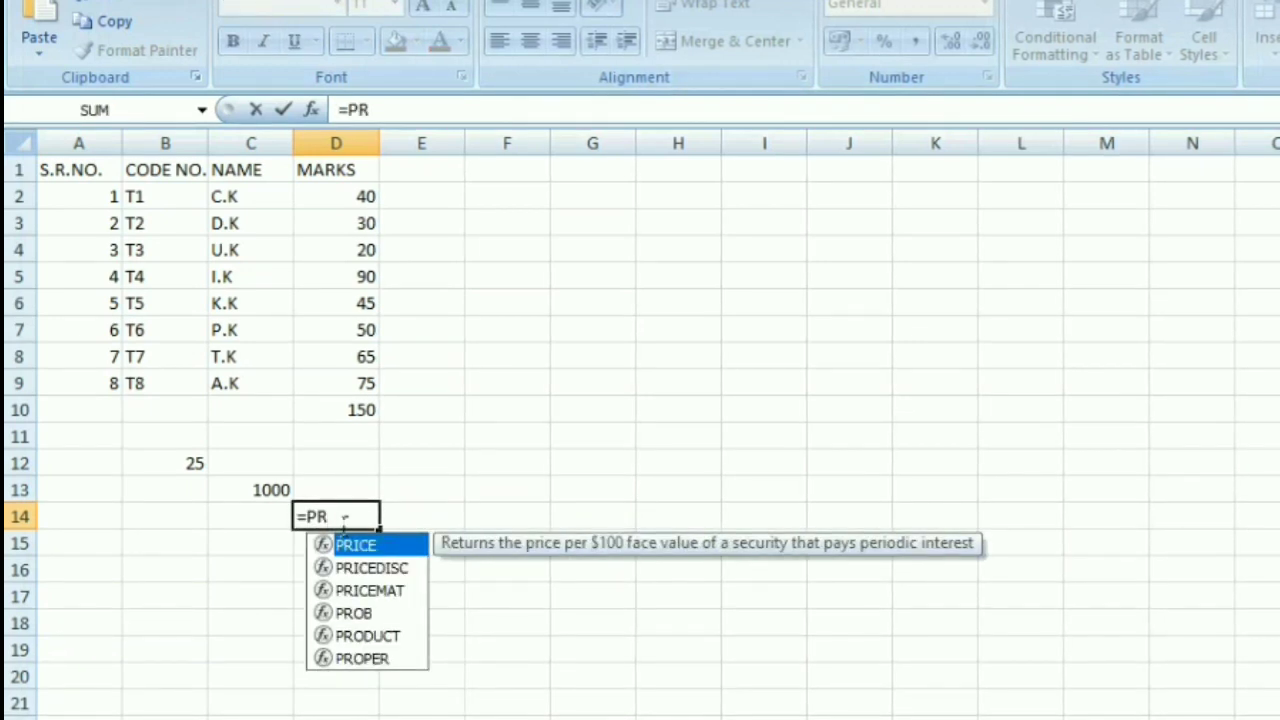
text(ODU)
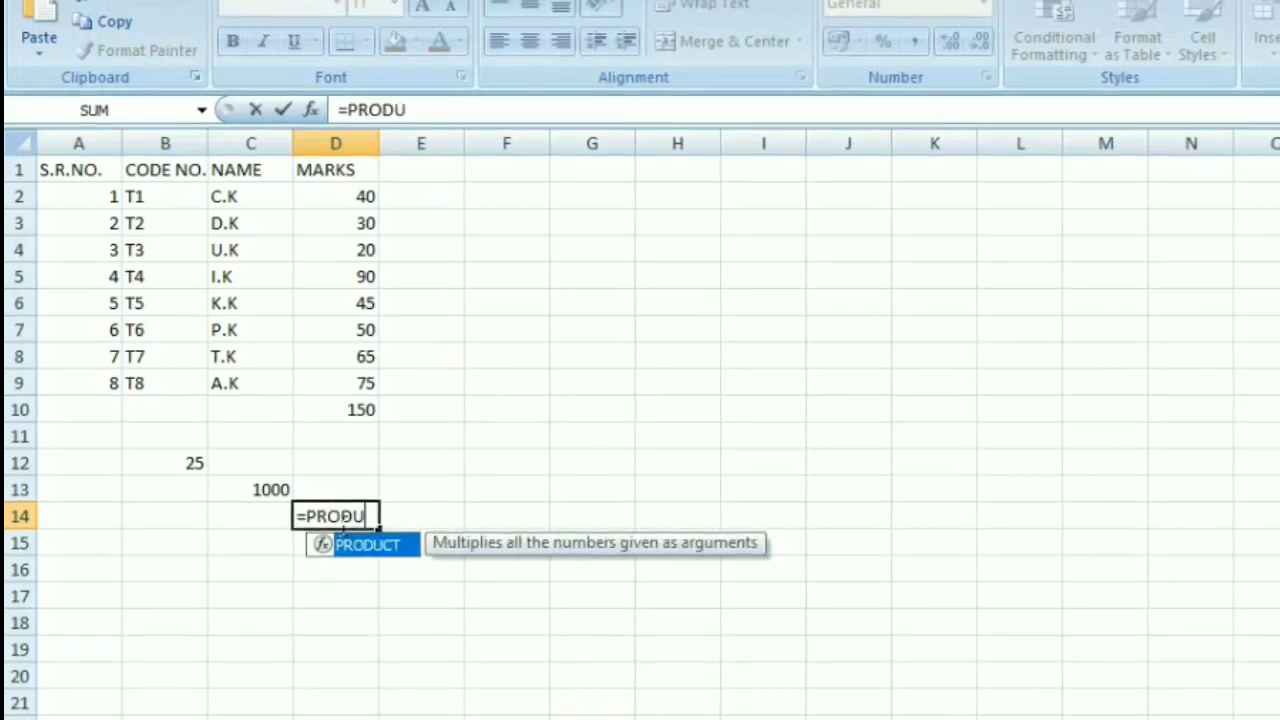
text(CT)
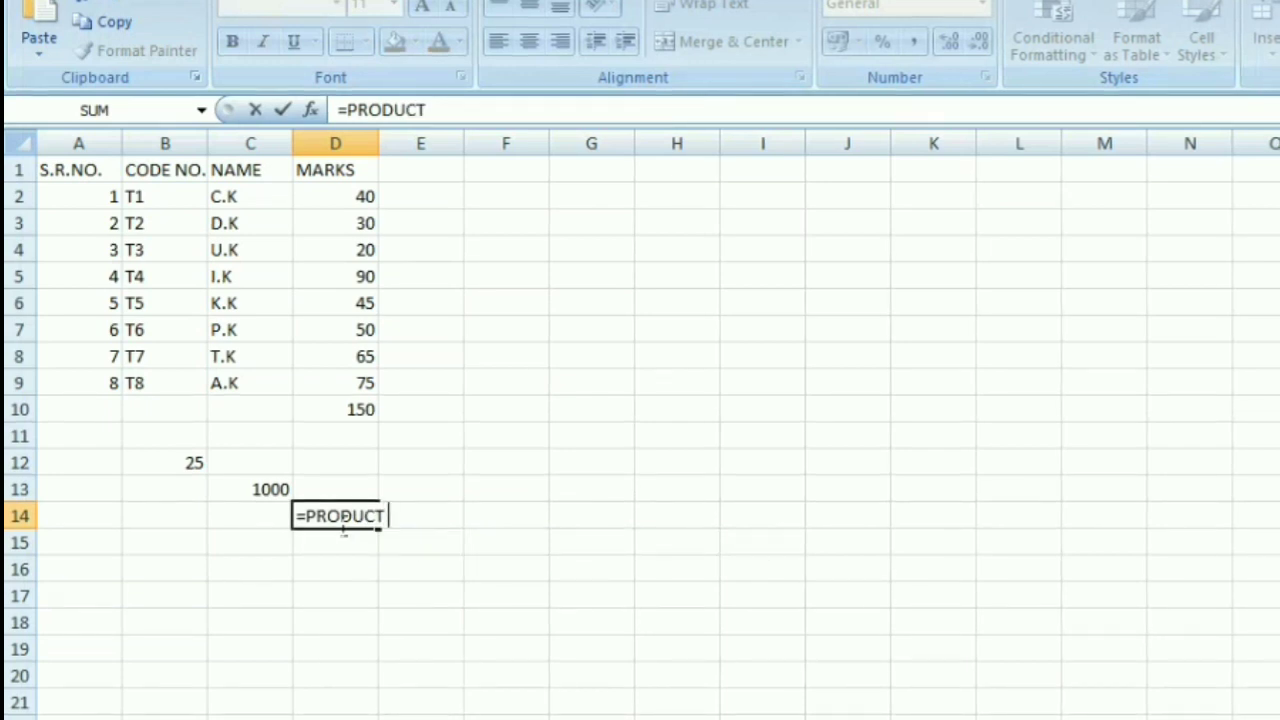
key(BackSpace)
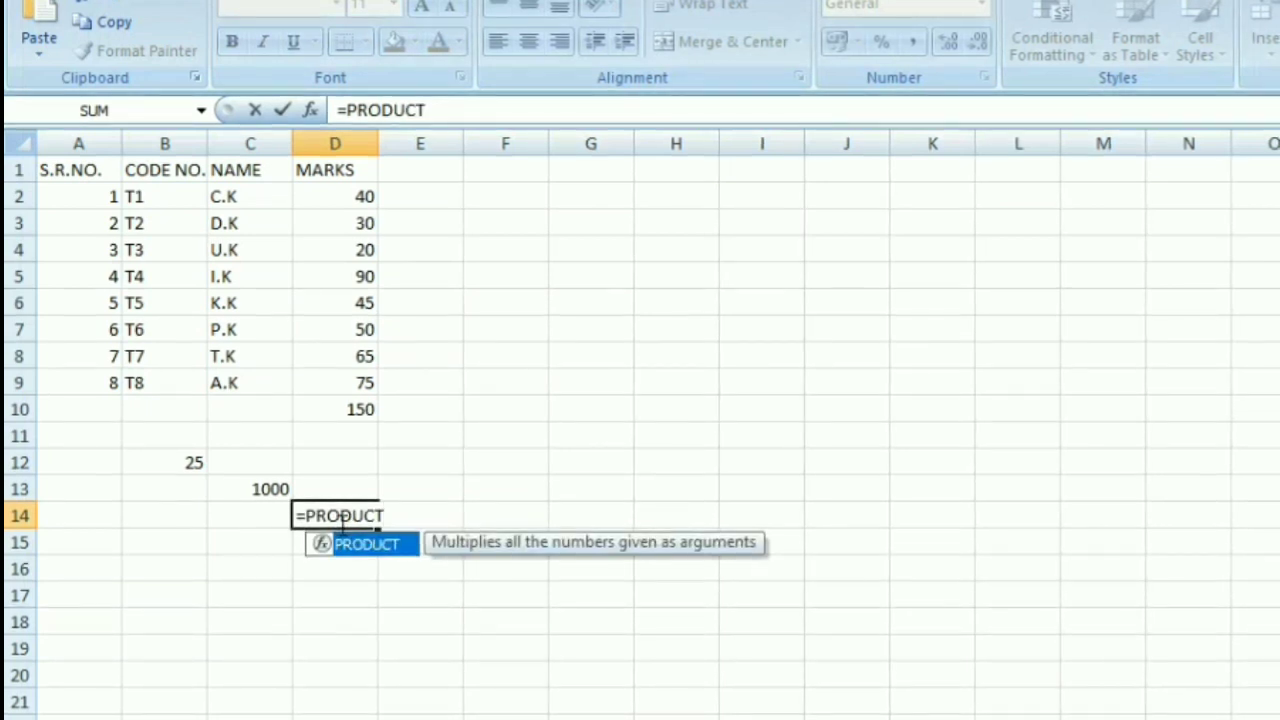
text(()
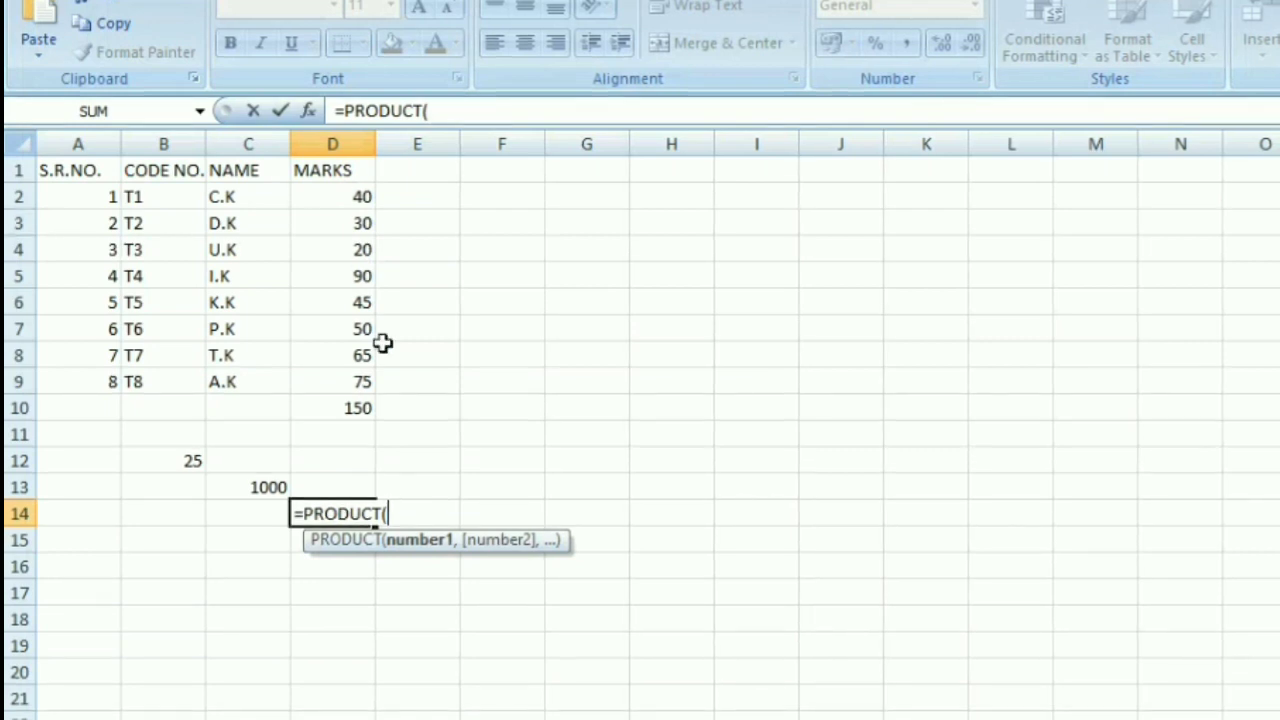
text(D3)
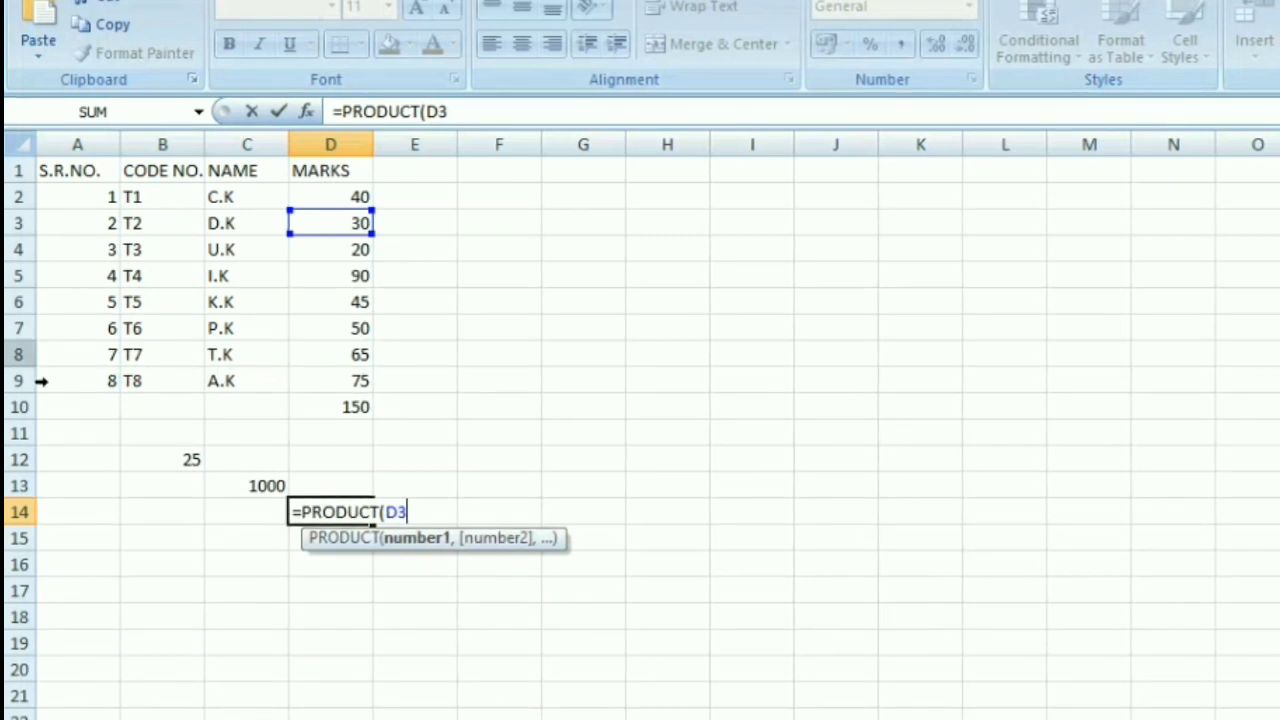
text(,)
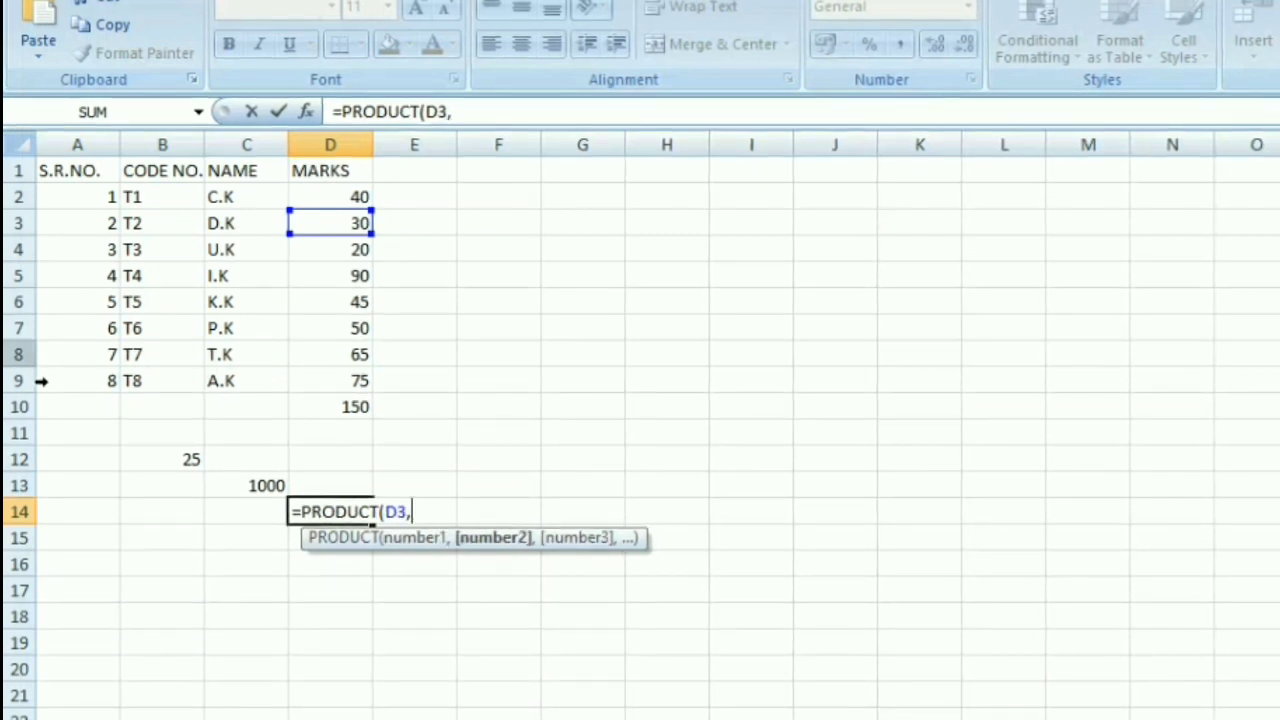
text(D8)
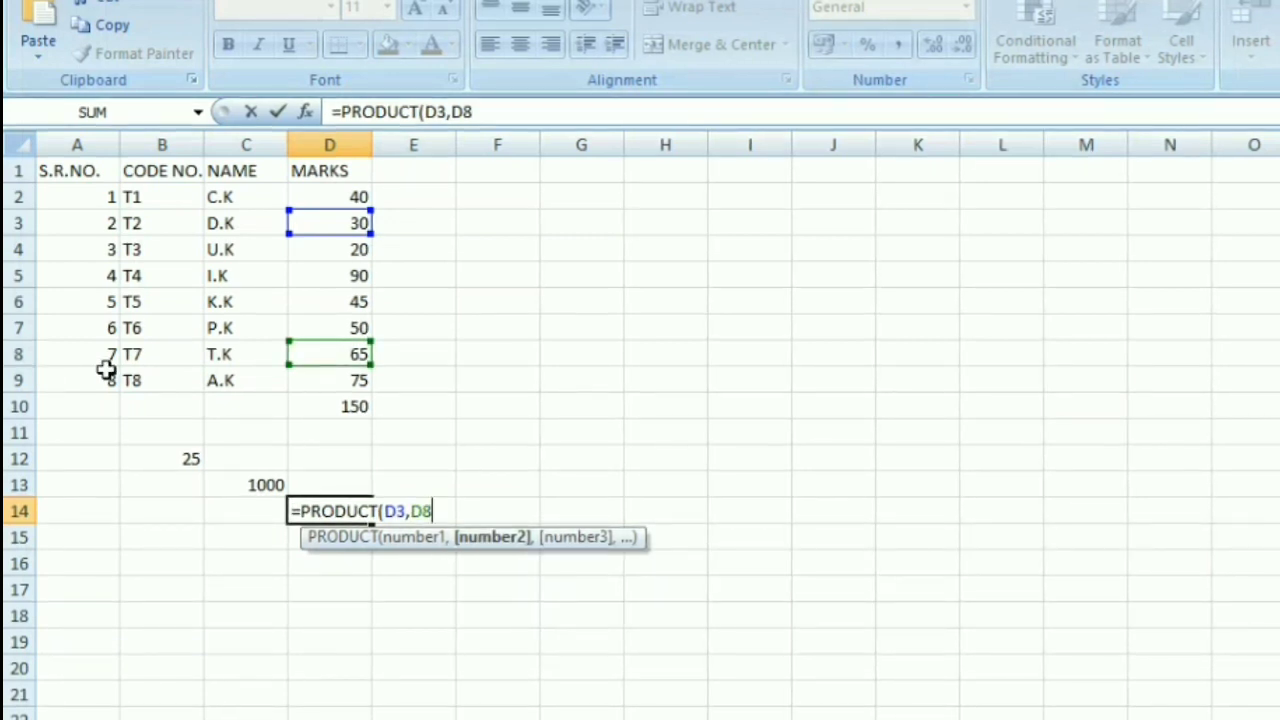
text())
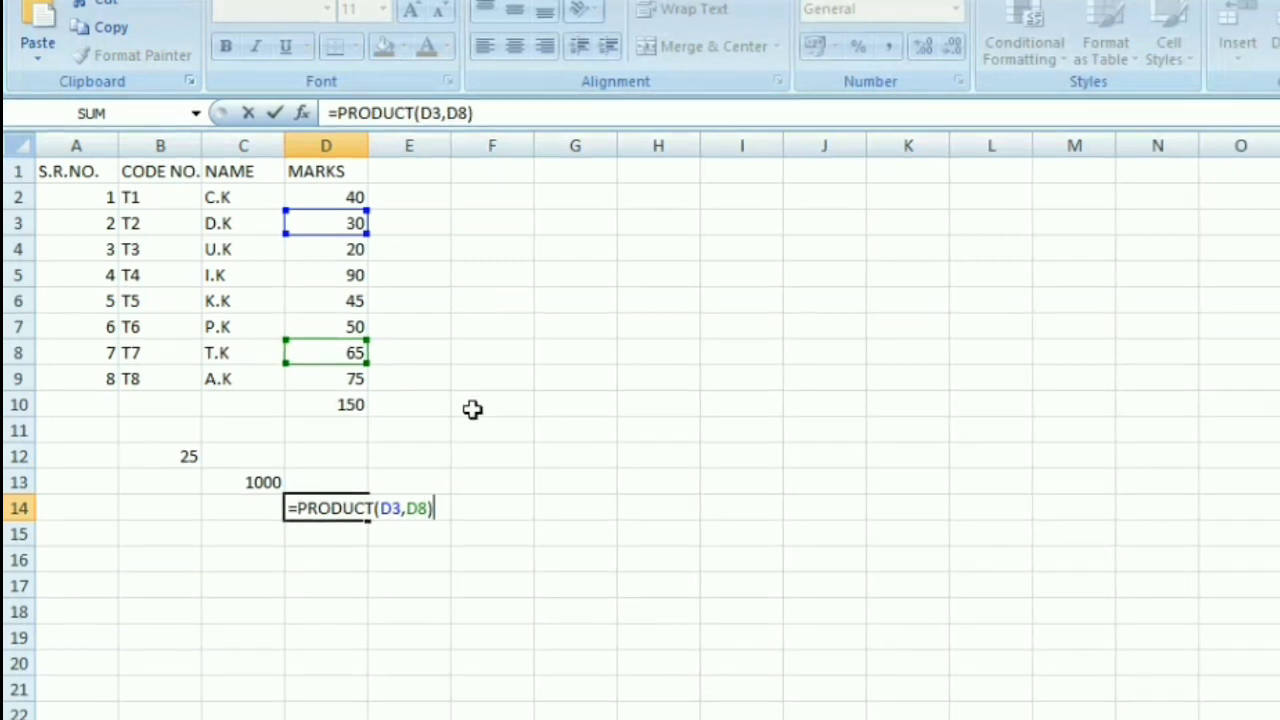
key(Return)
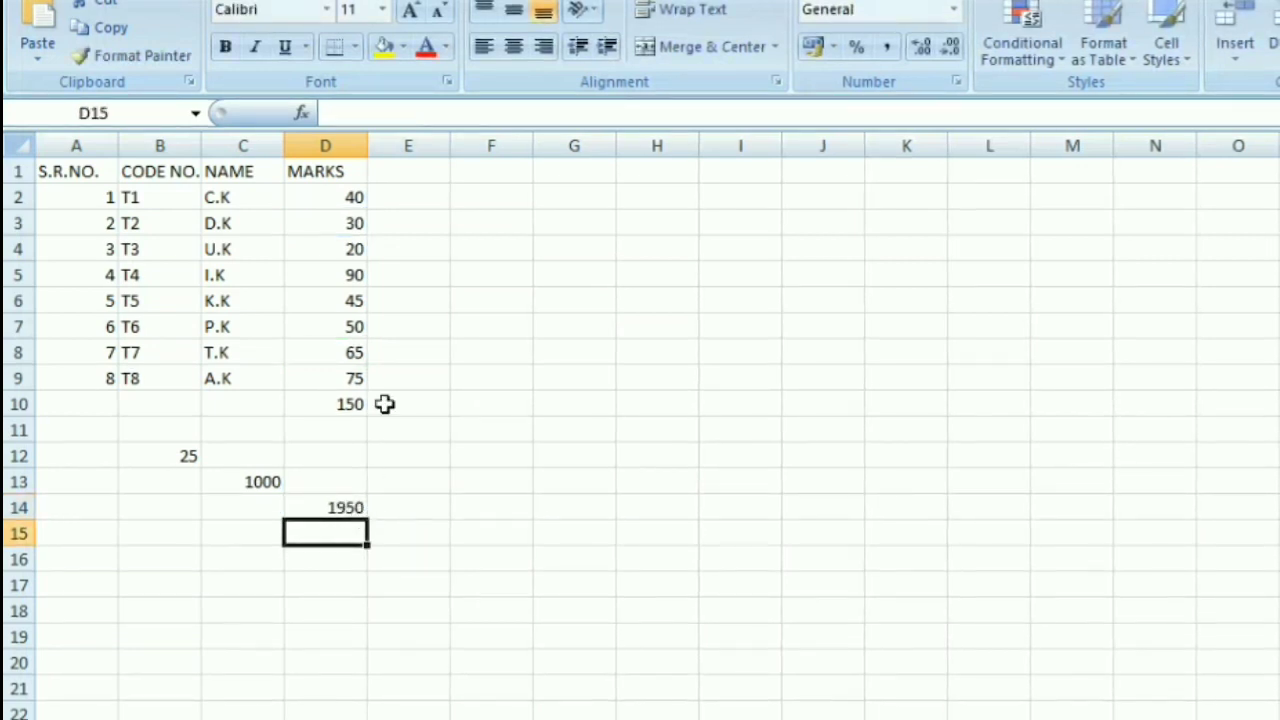
click(366, 226)
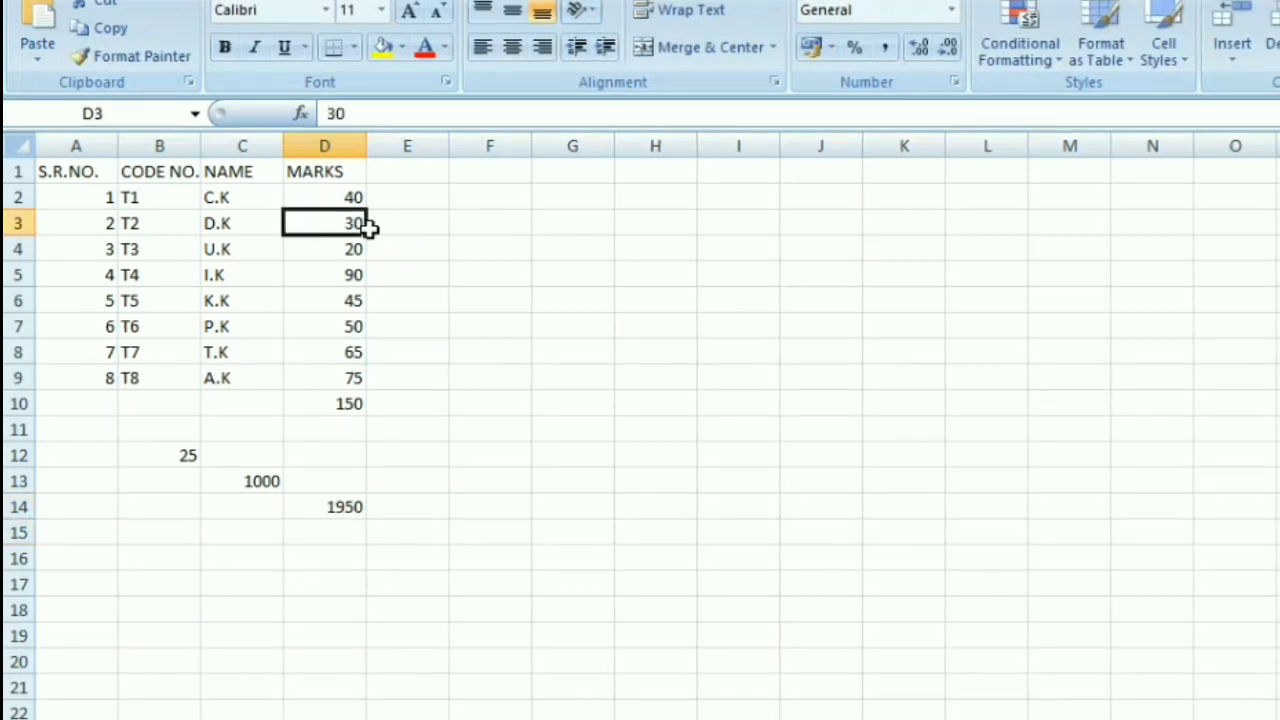
click(352, 514)
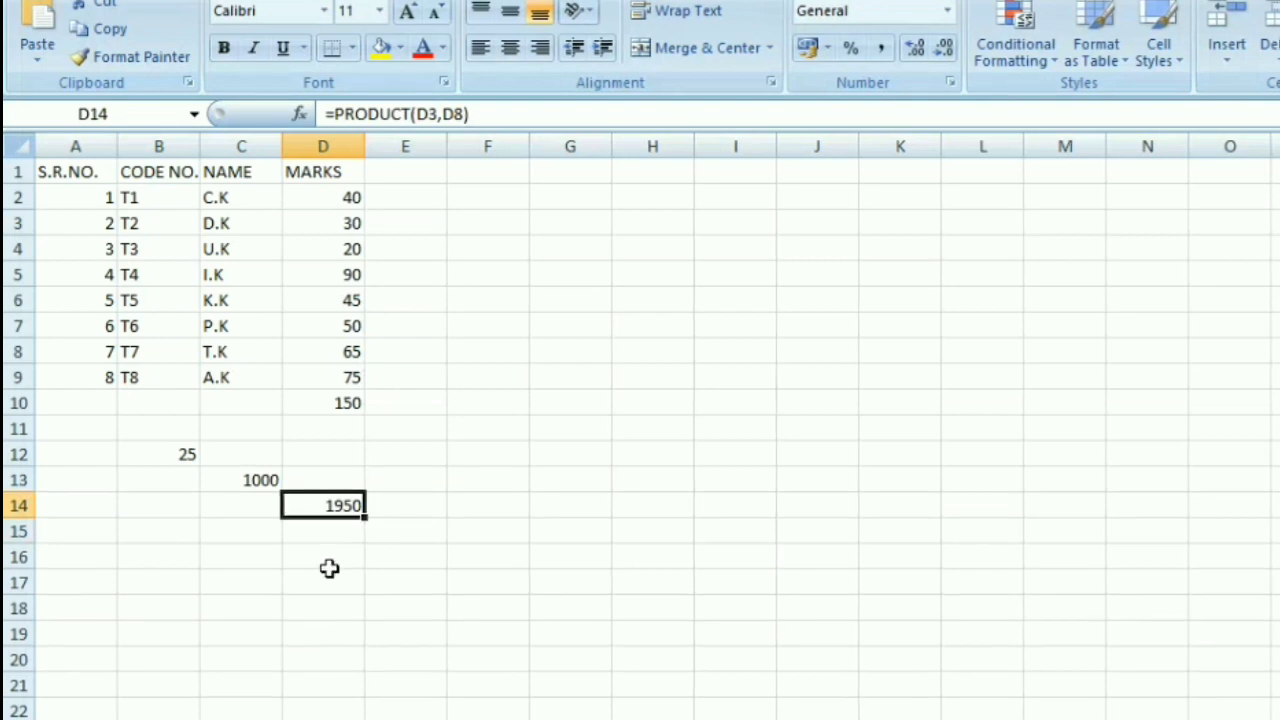
Enter the formula =D2/D9 in cell C16 to divide the first mark by the last one.
click(294, 560)
key(Home)
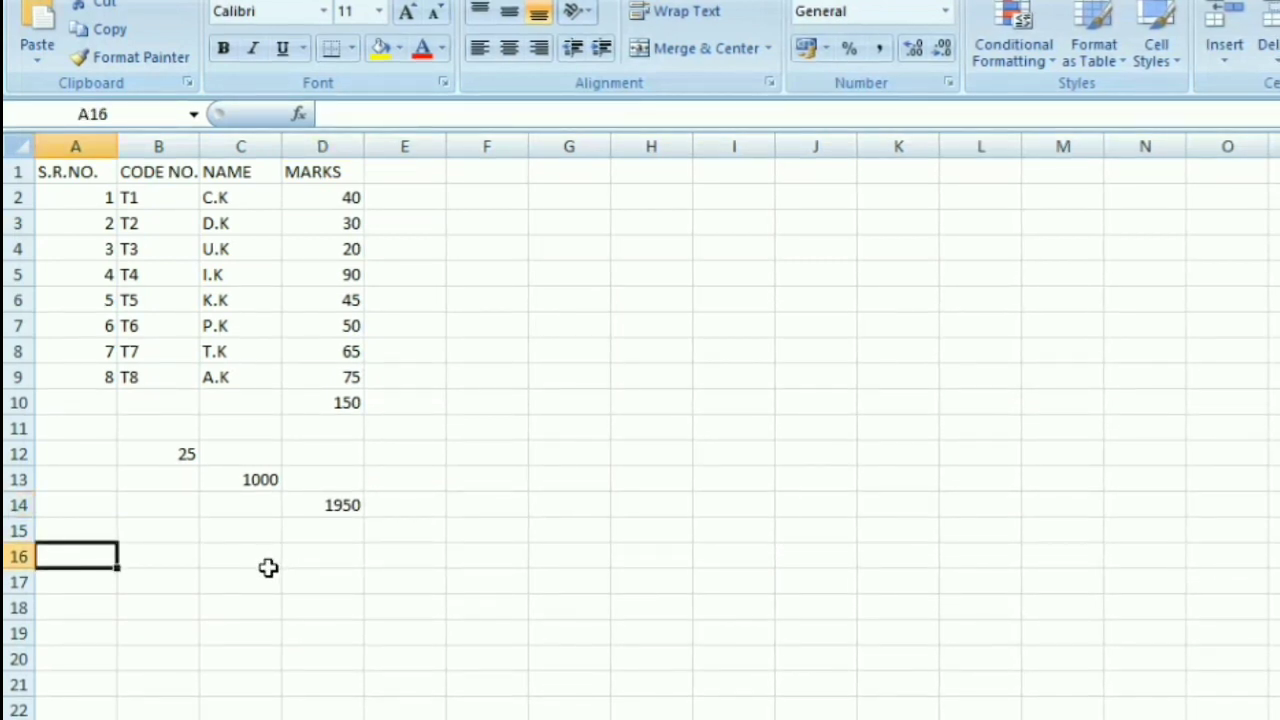
double_click(268, 567)
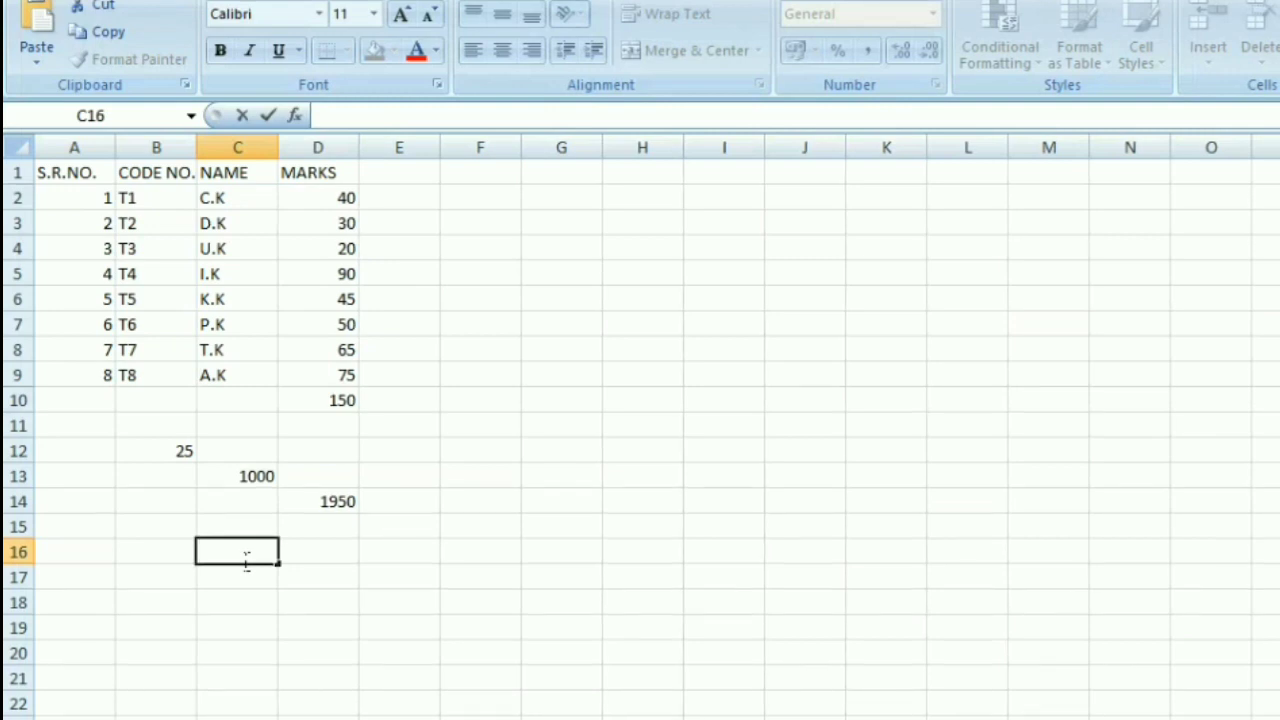
text(-)
key(BackSpace)
text(=)
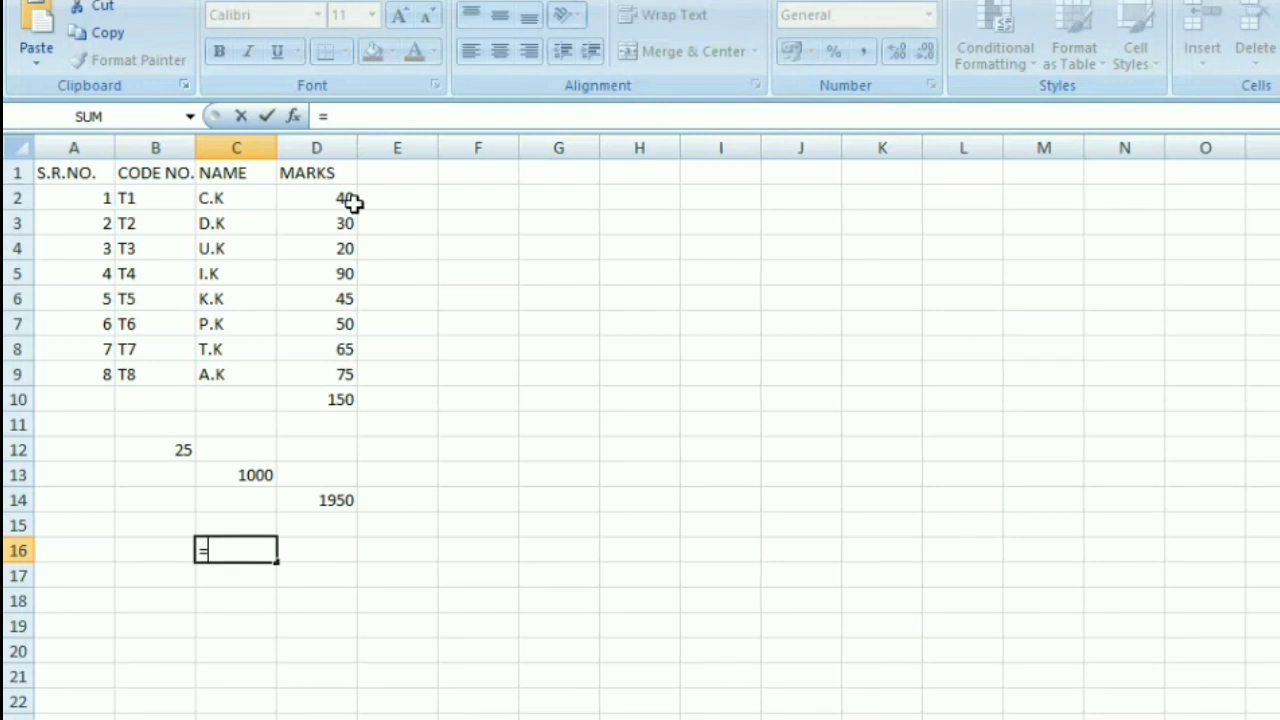
text(D2)
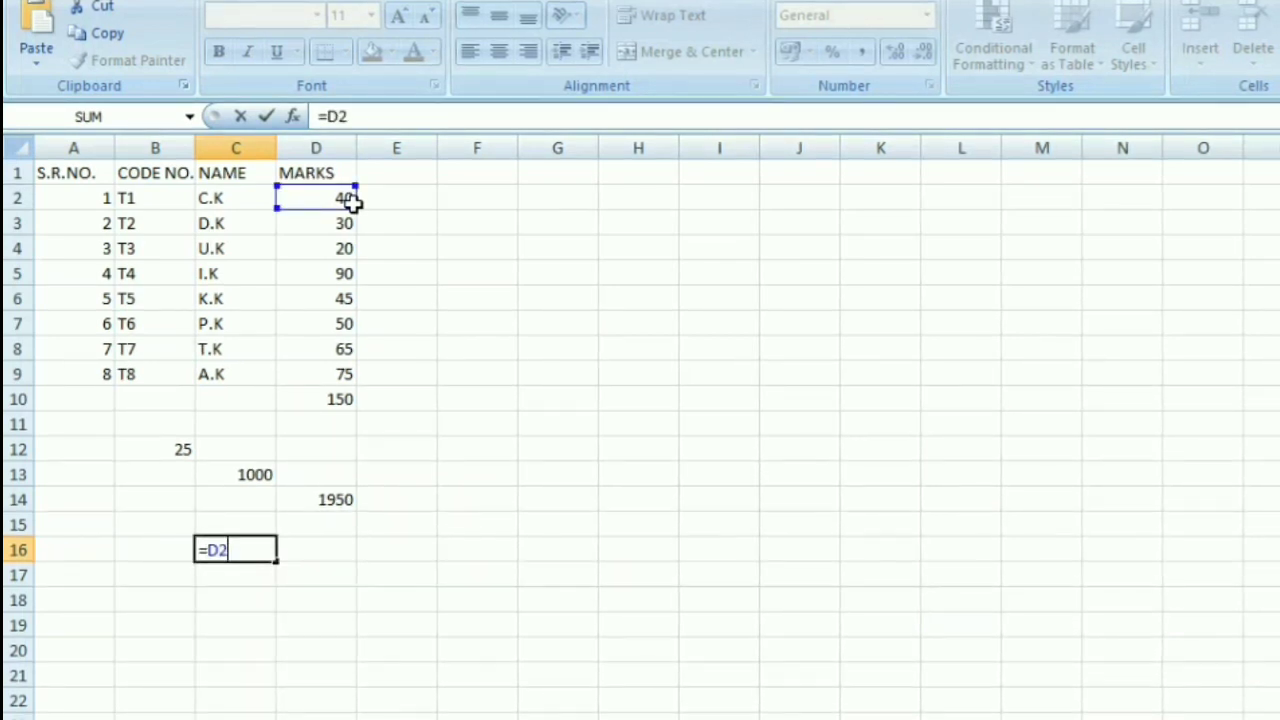
text(7)
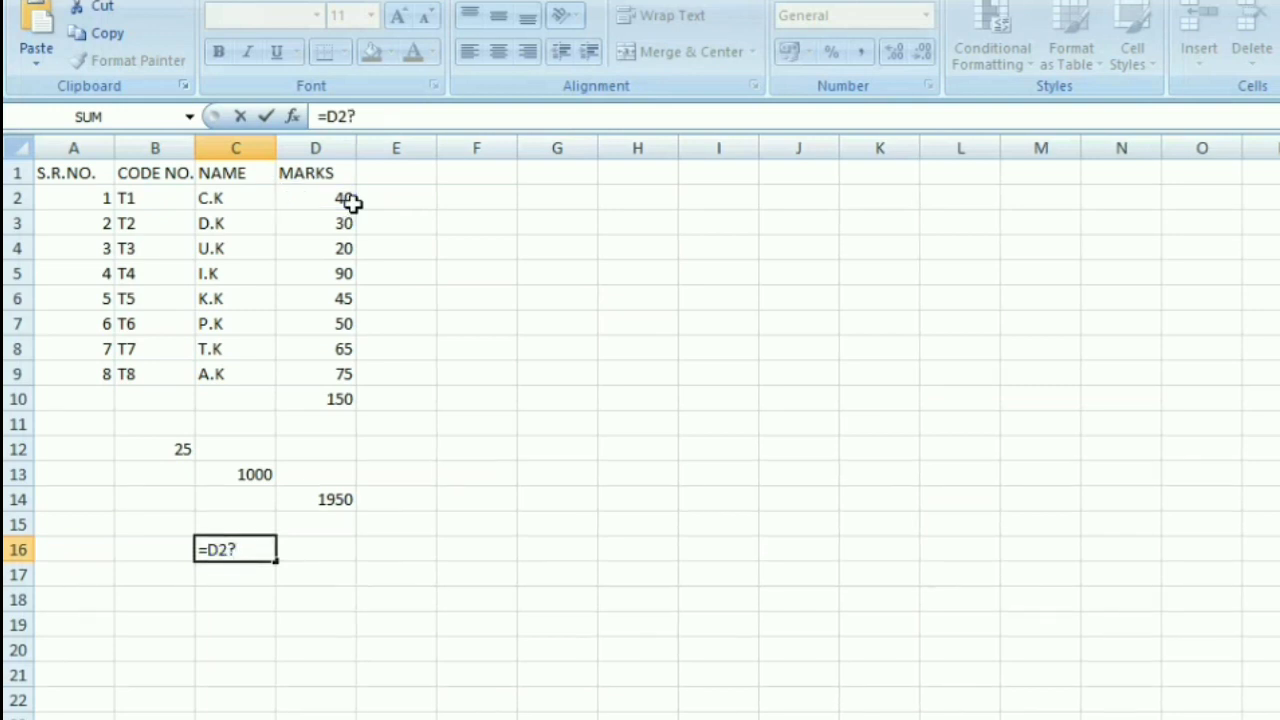
key(BackSpace)
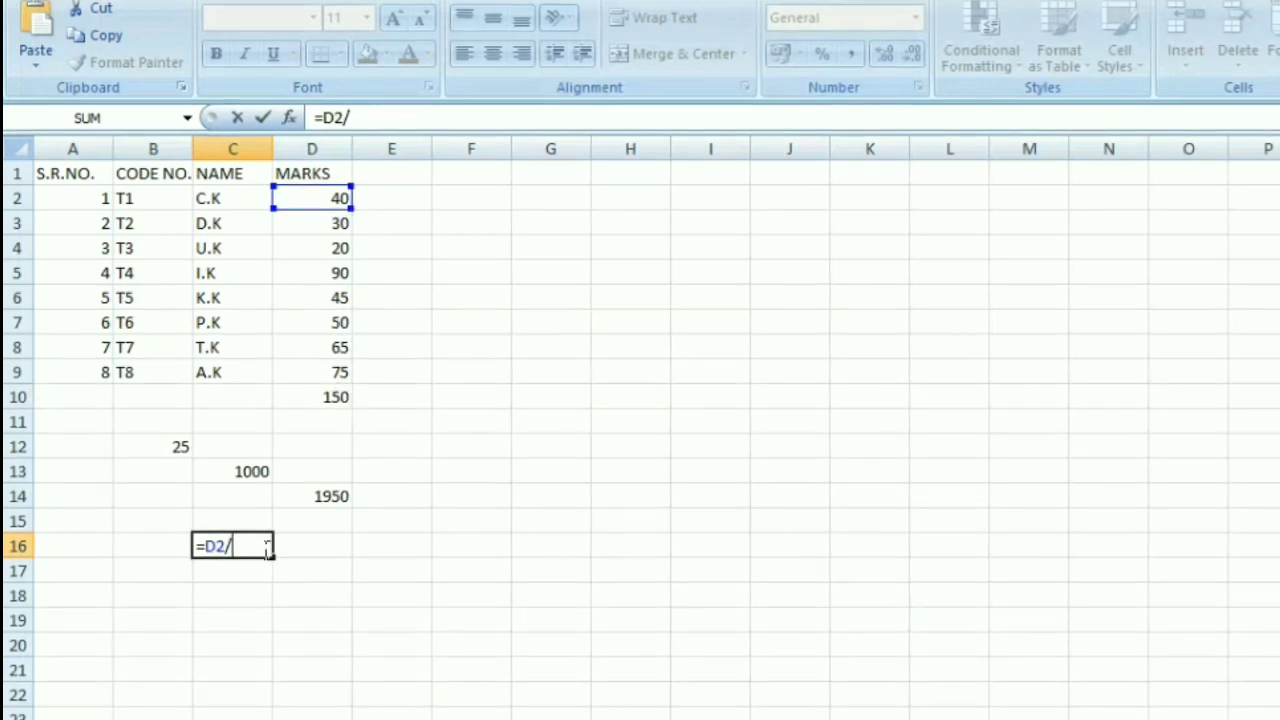
text(D)
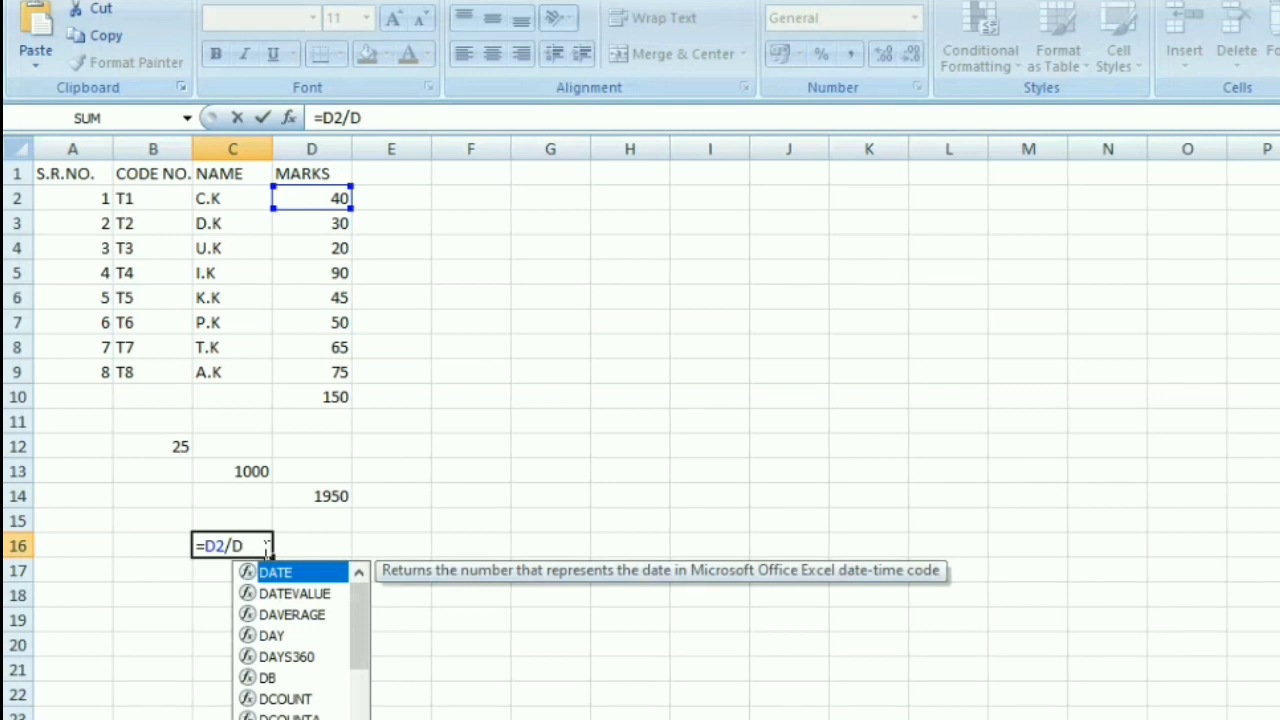
text(9)
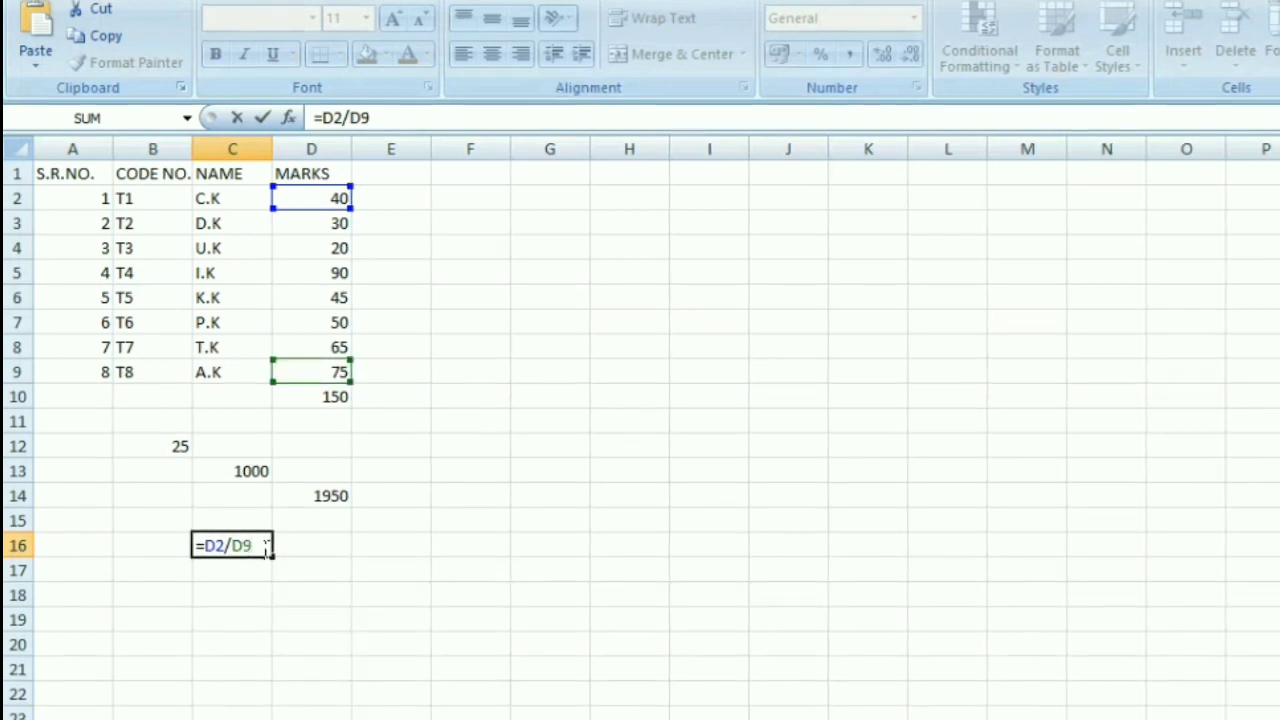
key(Return)
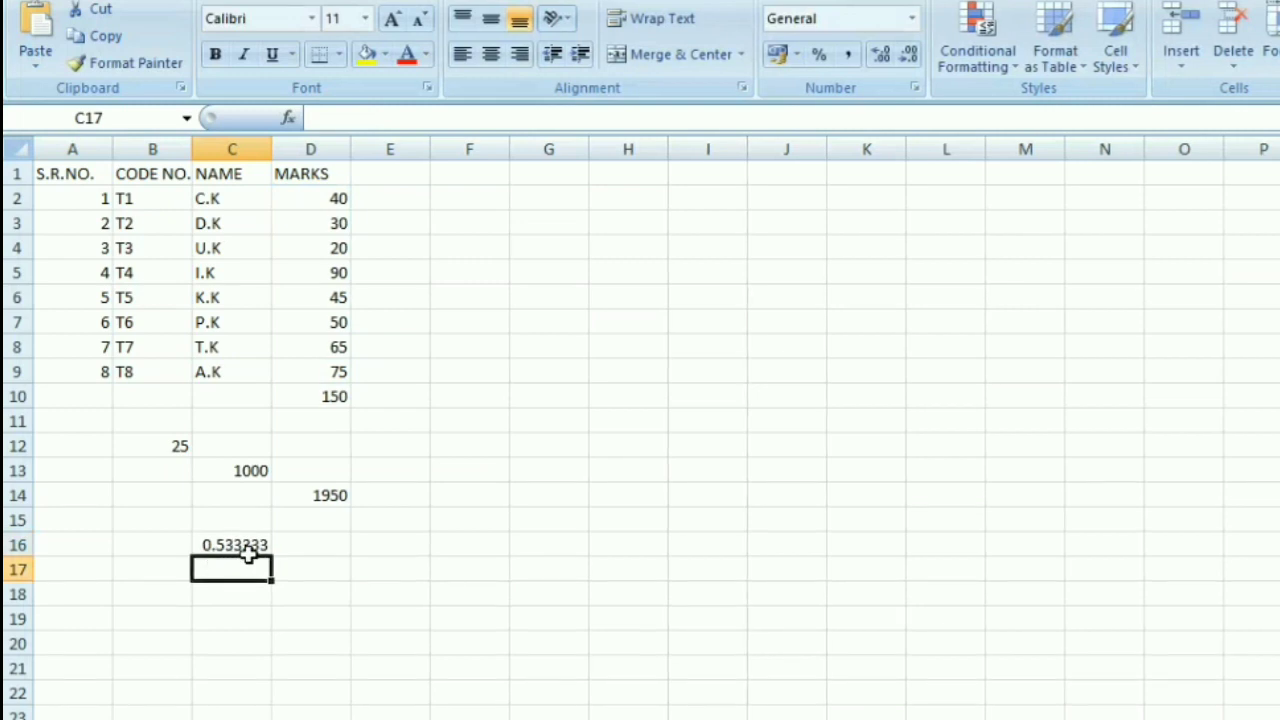
Begin a formula in cell D17 with an equals sign.
click(321, 551)
click(336, 578)
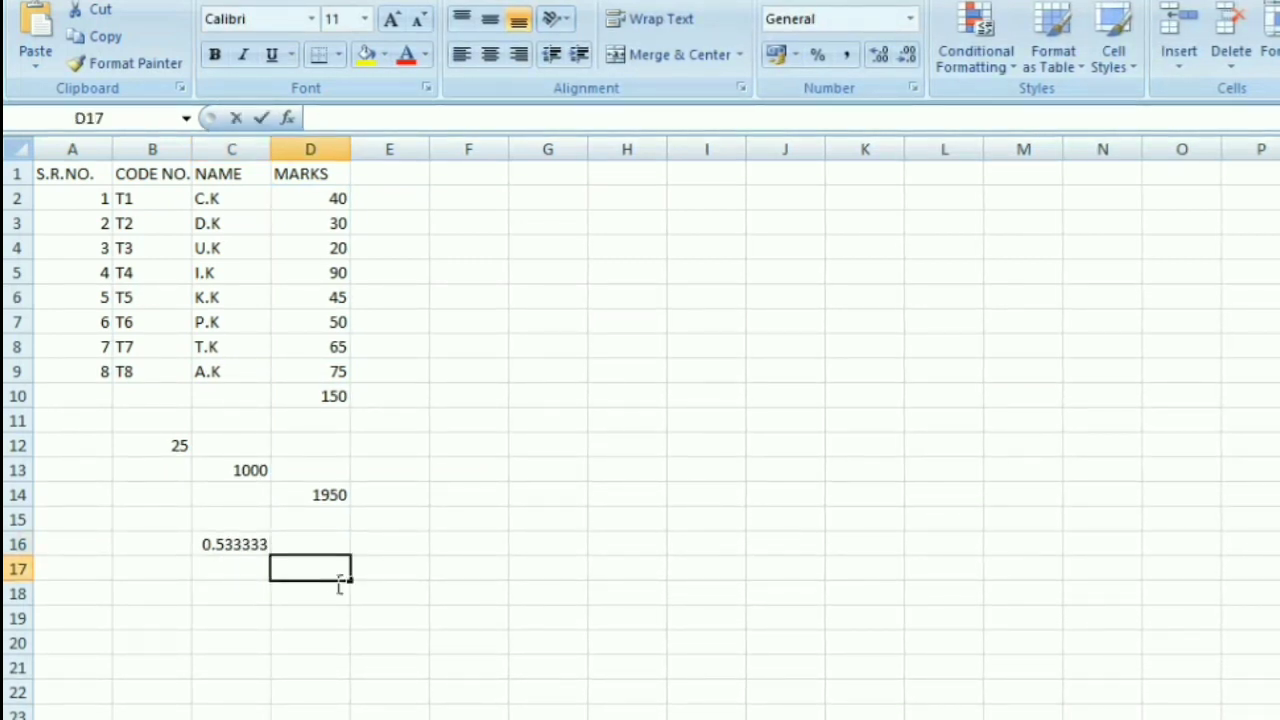
double_click(338, 580)
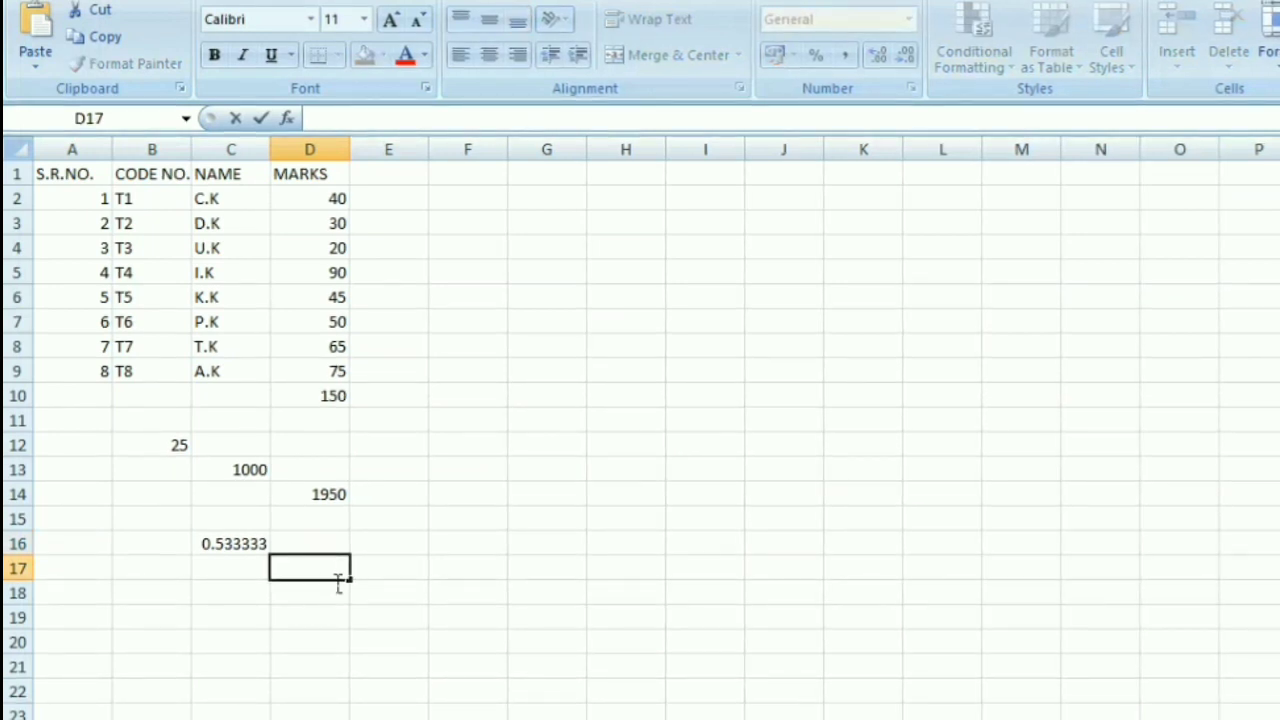
text(=)
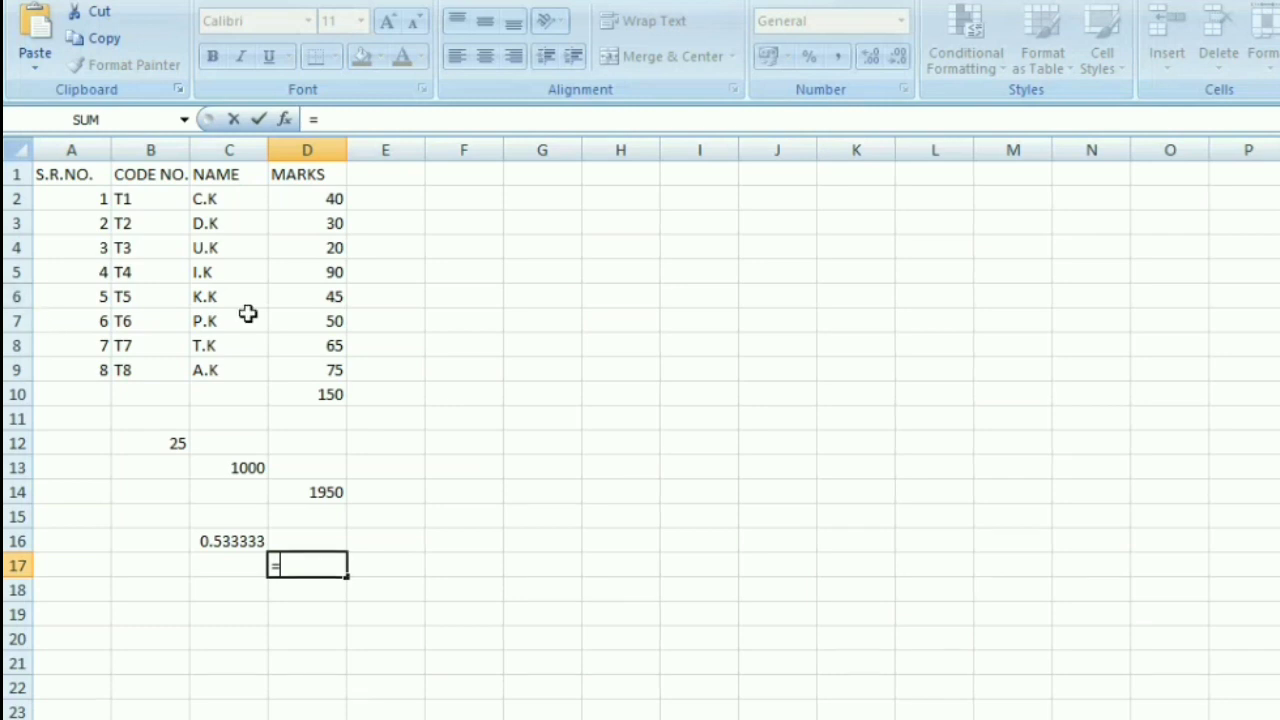
drag(330, 248, 336, 278)
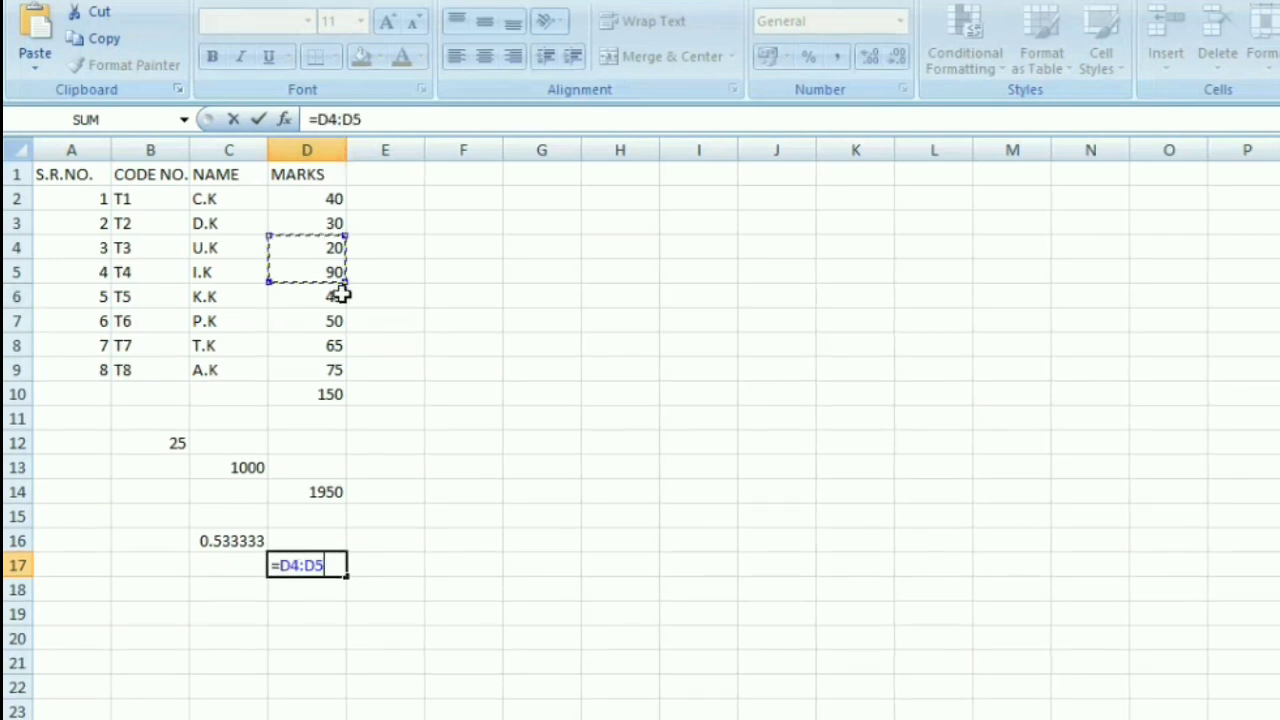
click(373, 324)
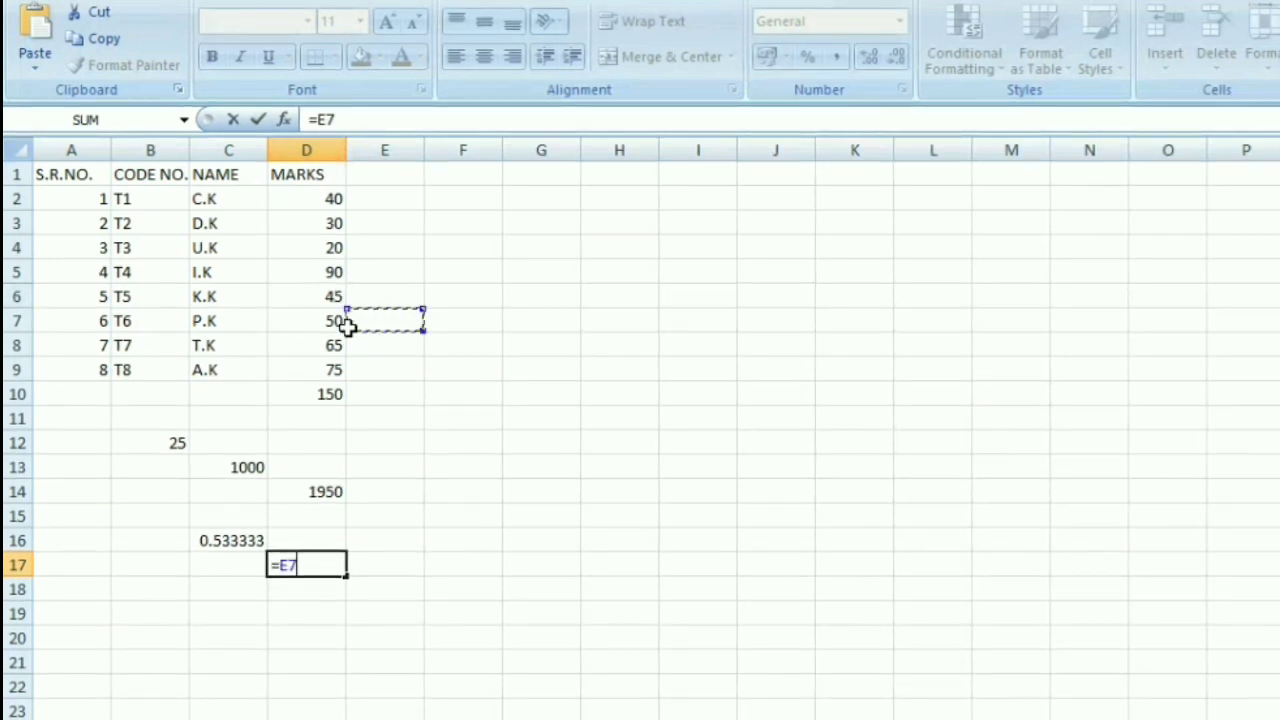
click(340, 321)
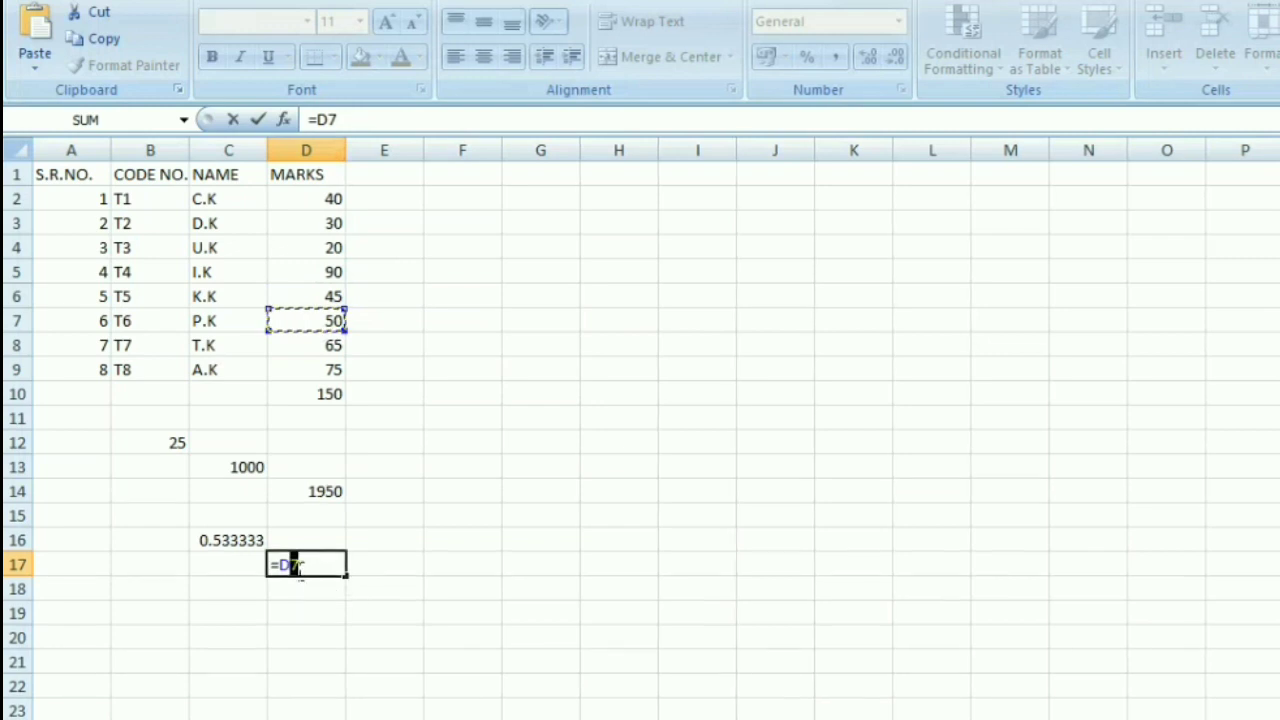
key(BackSpace)
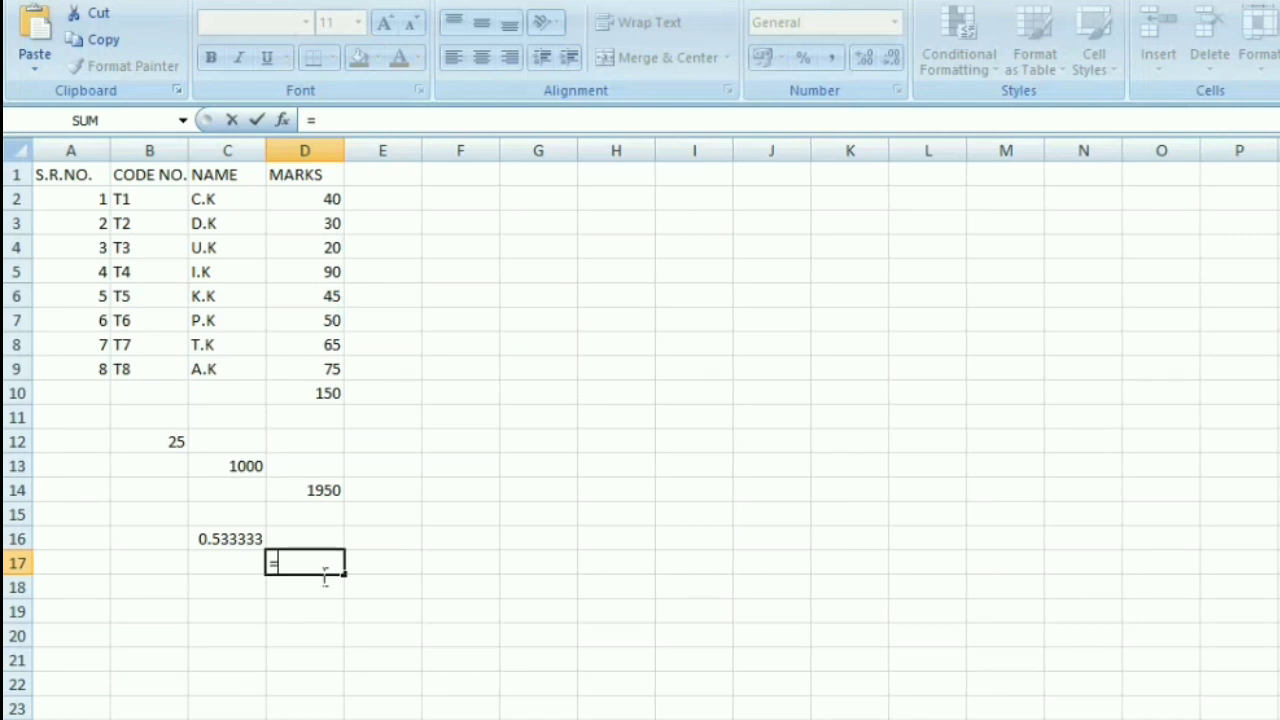
Complete the formula in cell D17 as =D6/D3 to divide the fifth mark by the second one.
text(D)
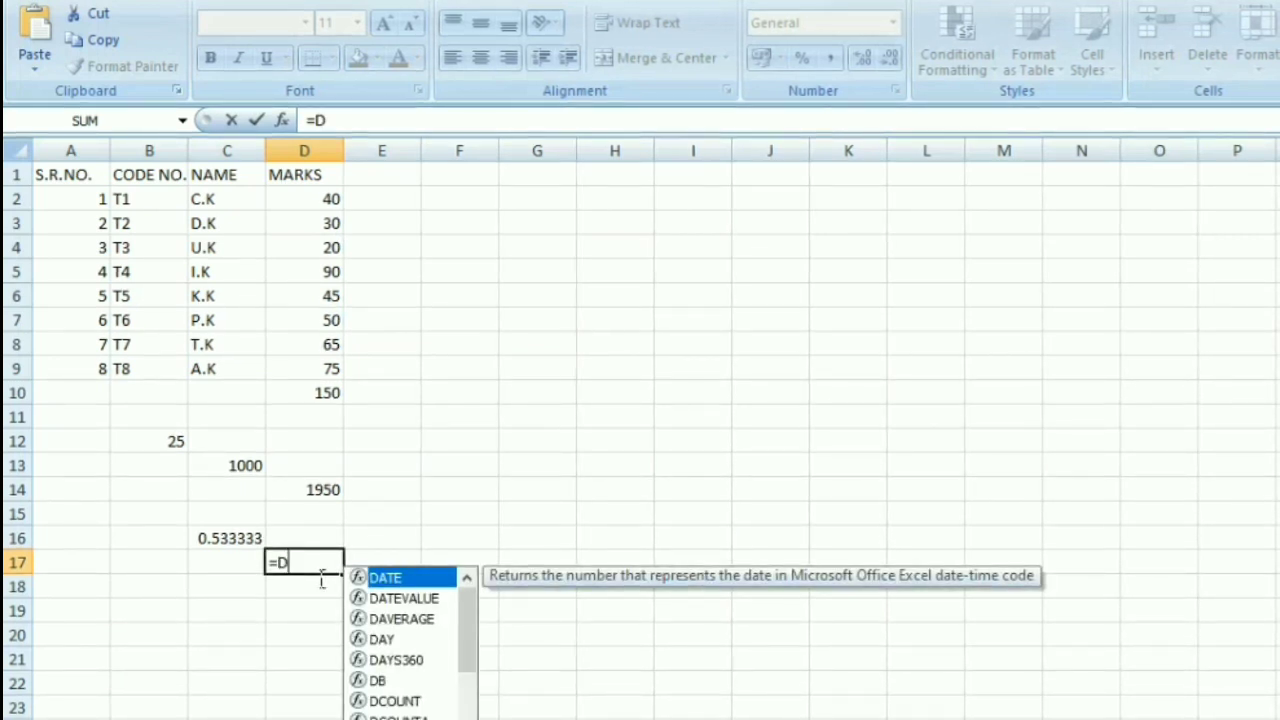
text(6/)
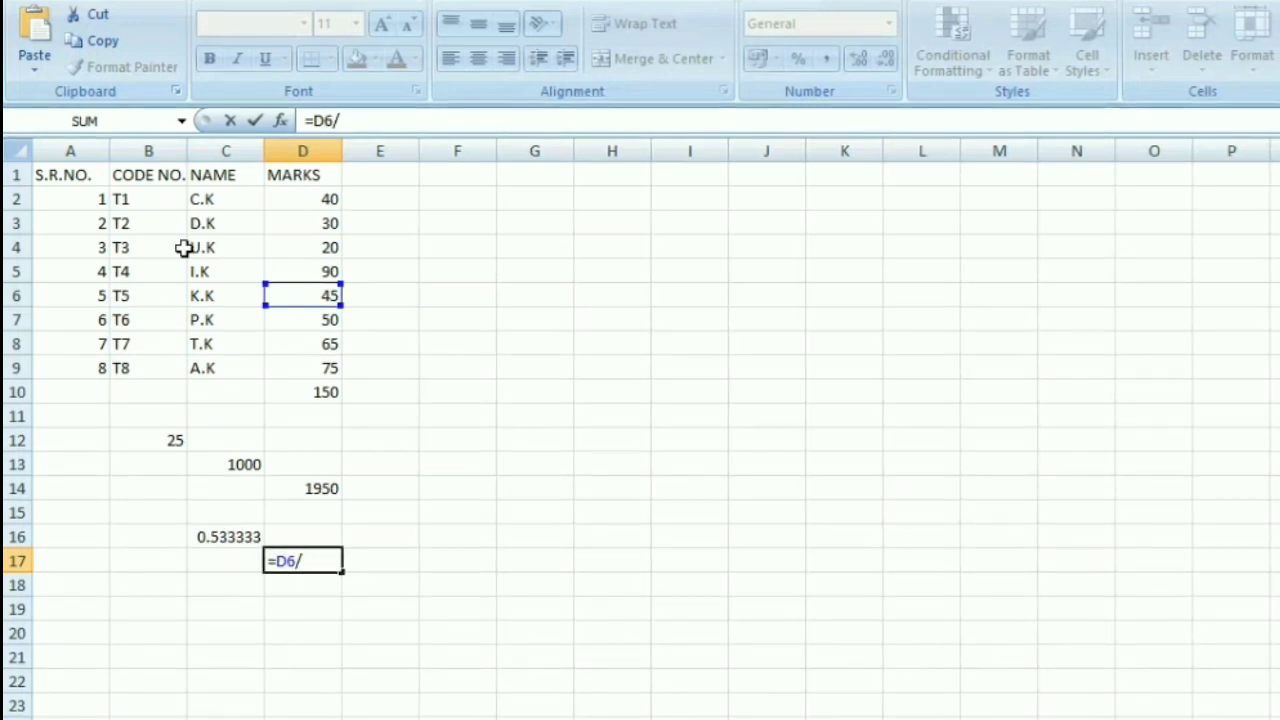
click(332, 223)
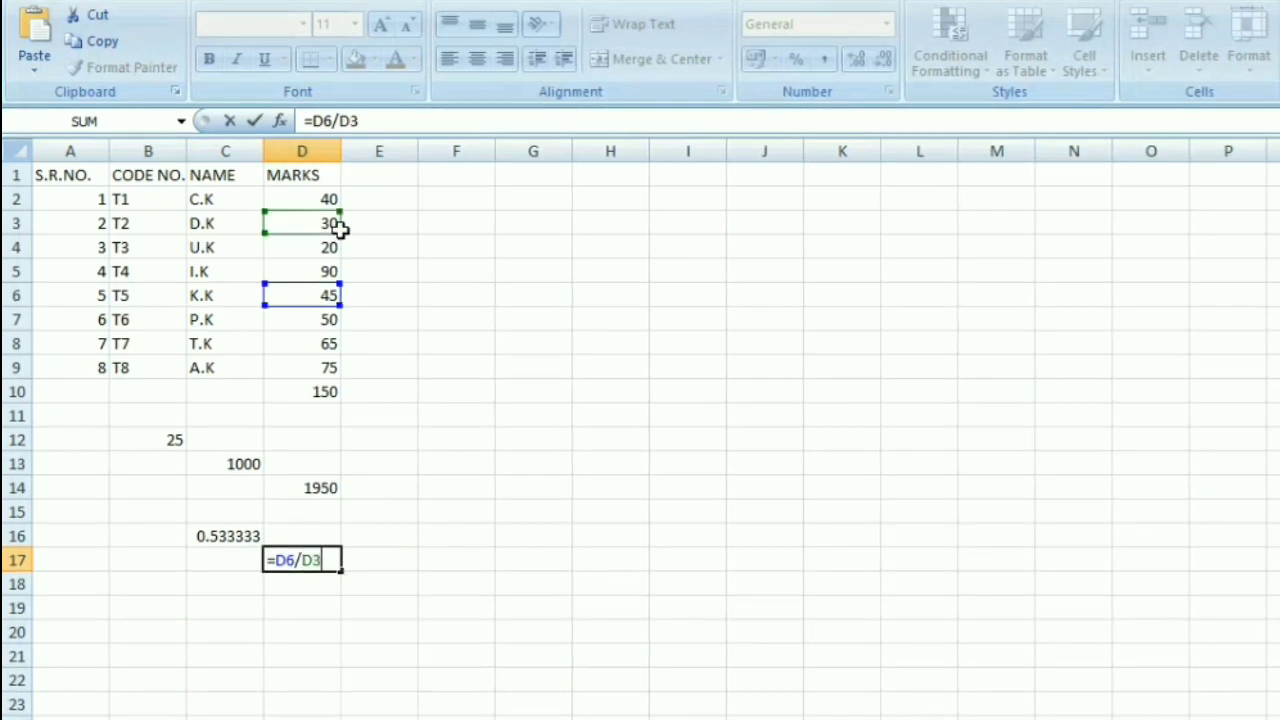
key(Return)
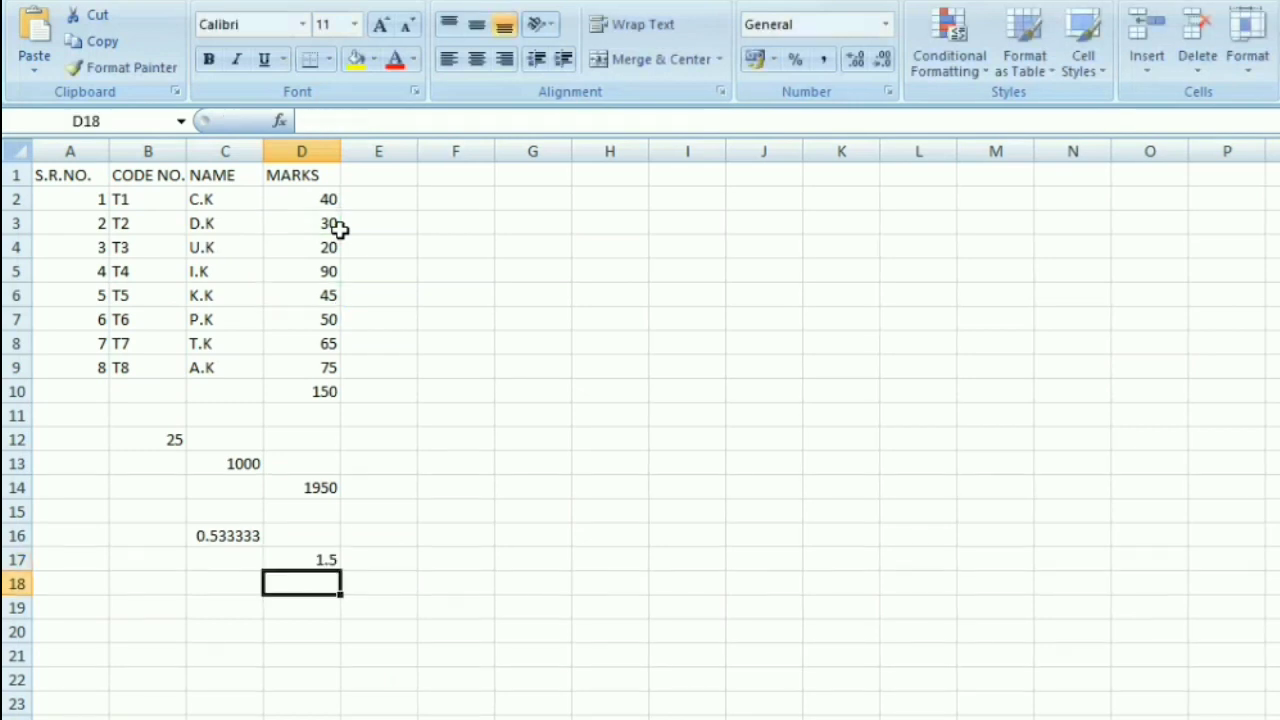
Enter the formula =50/30 in cell D18 to divide two typed numbers, and check the formula behind it.
double_click(321, 591)
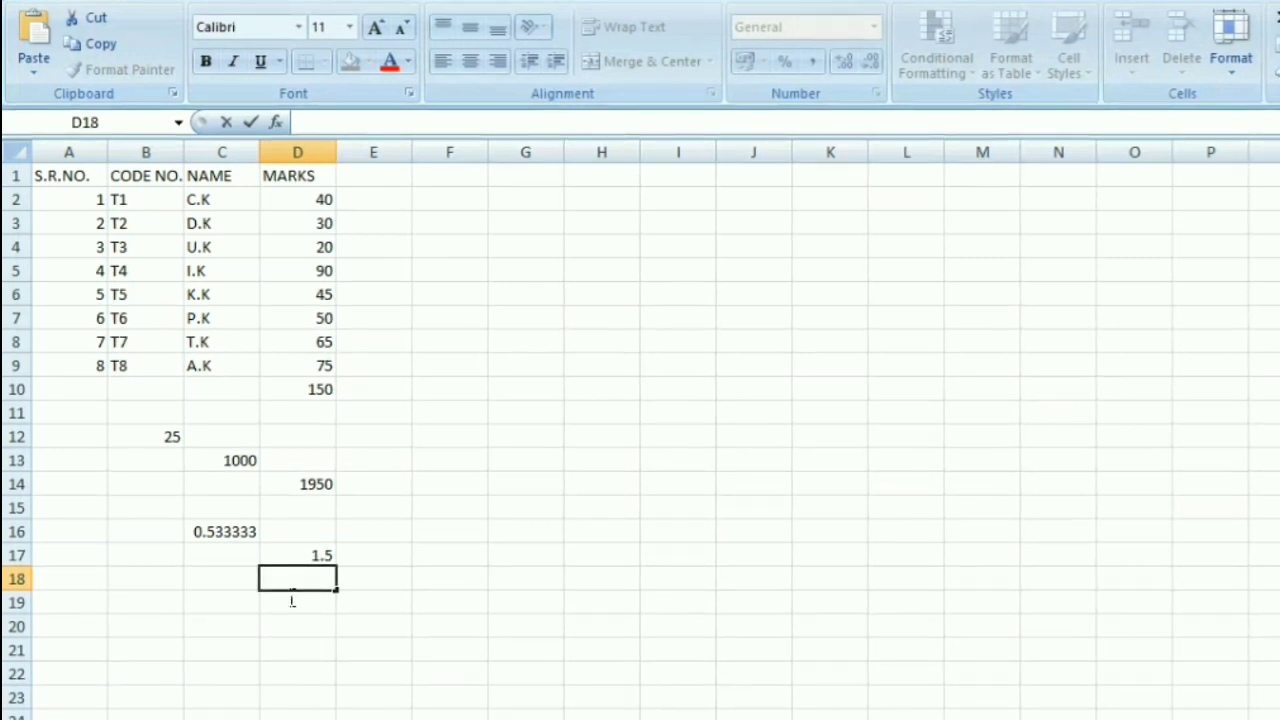
text(=)
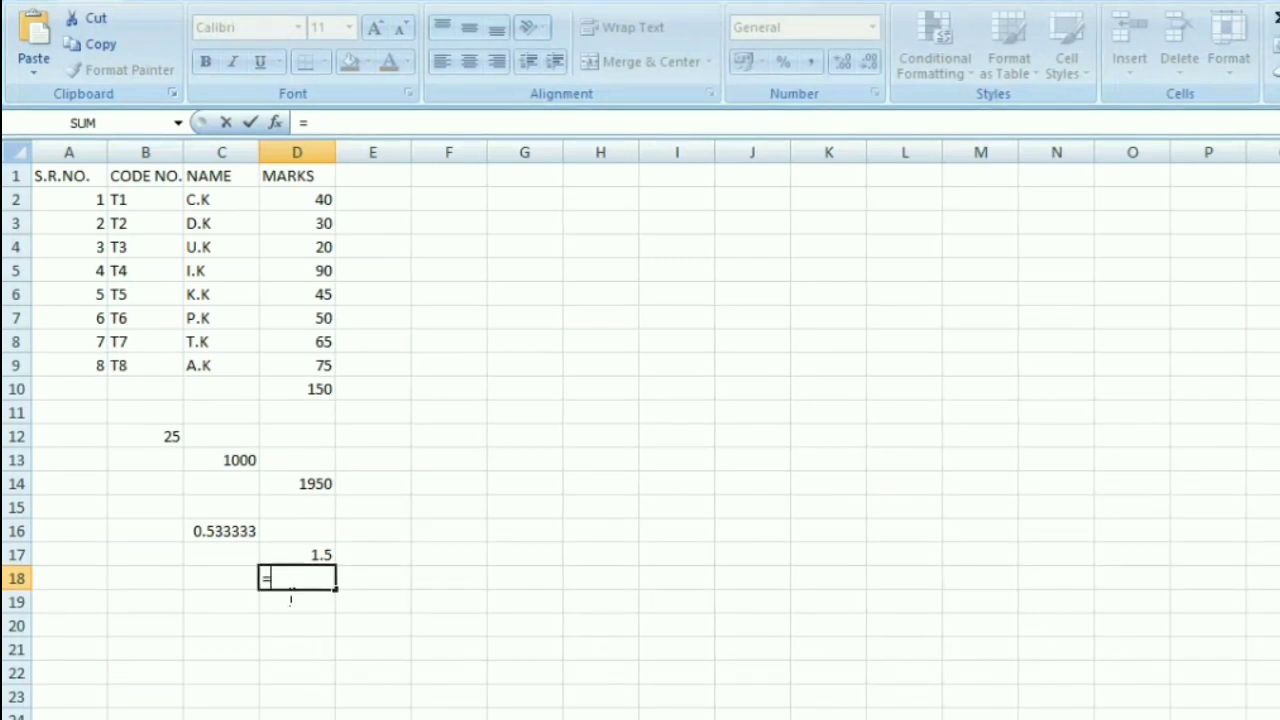
text(50)
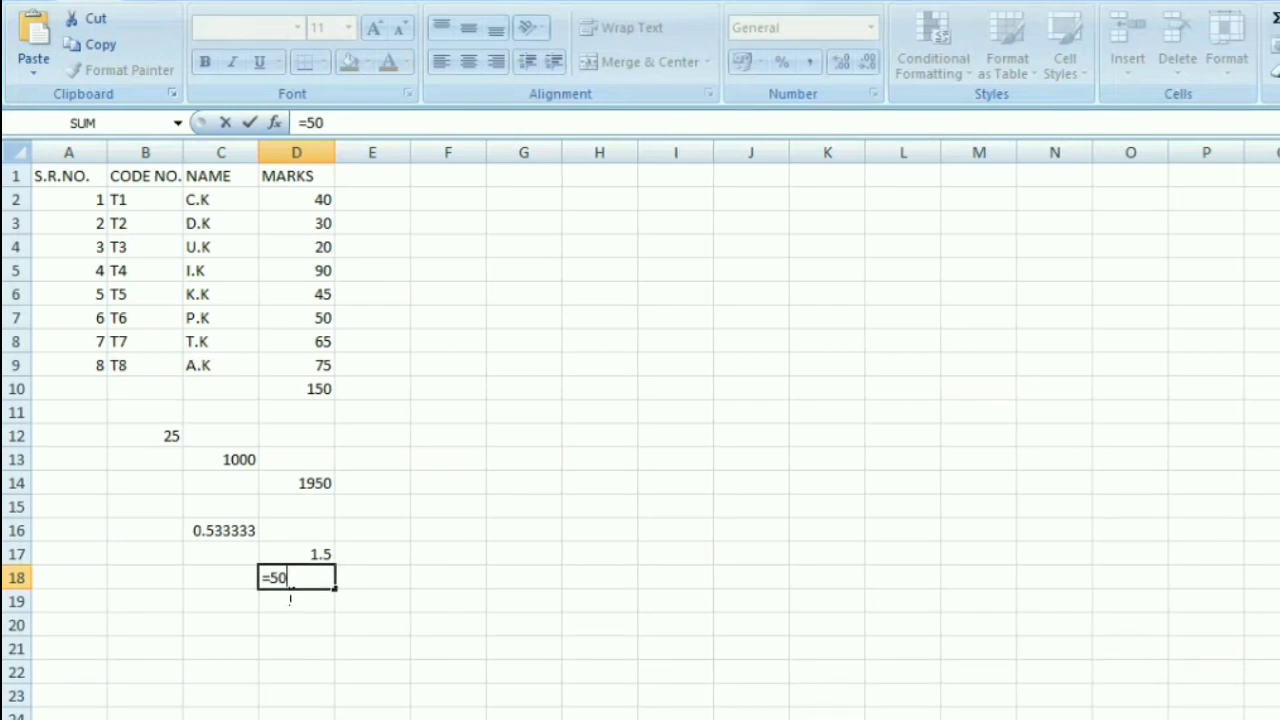
text(/)
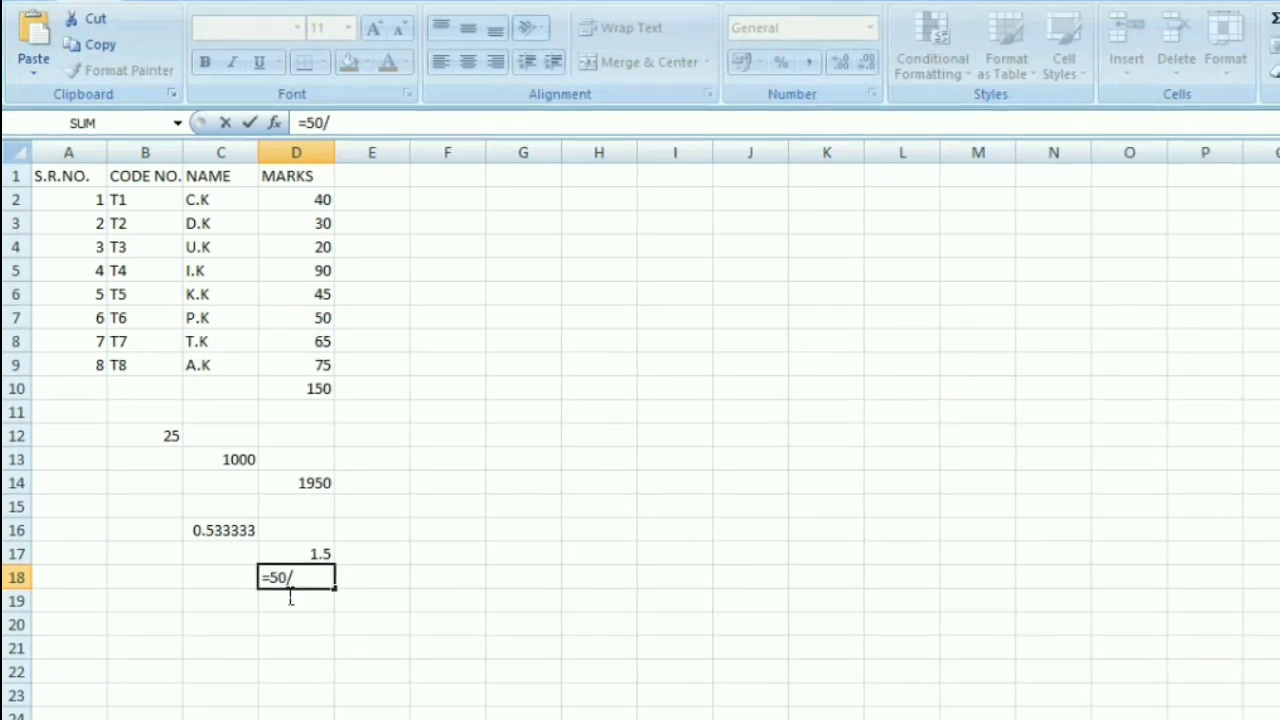
text(30)
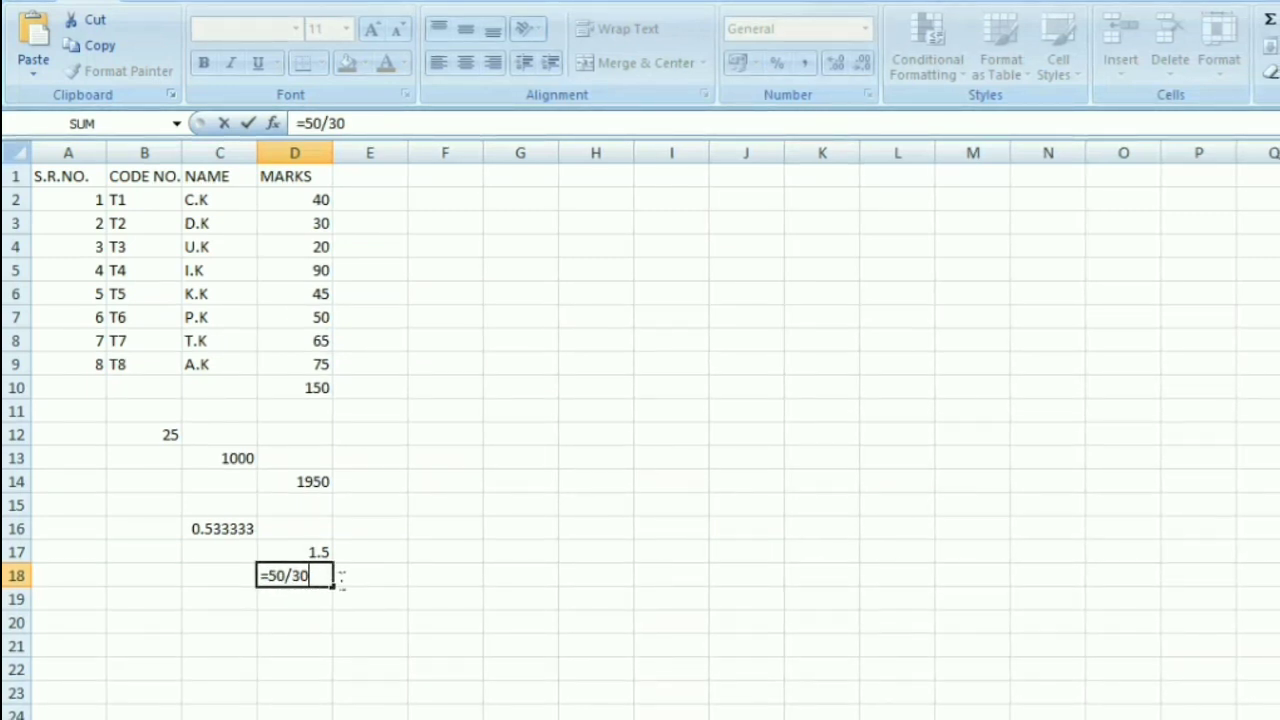
key(Return)
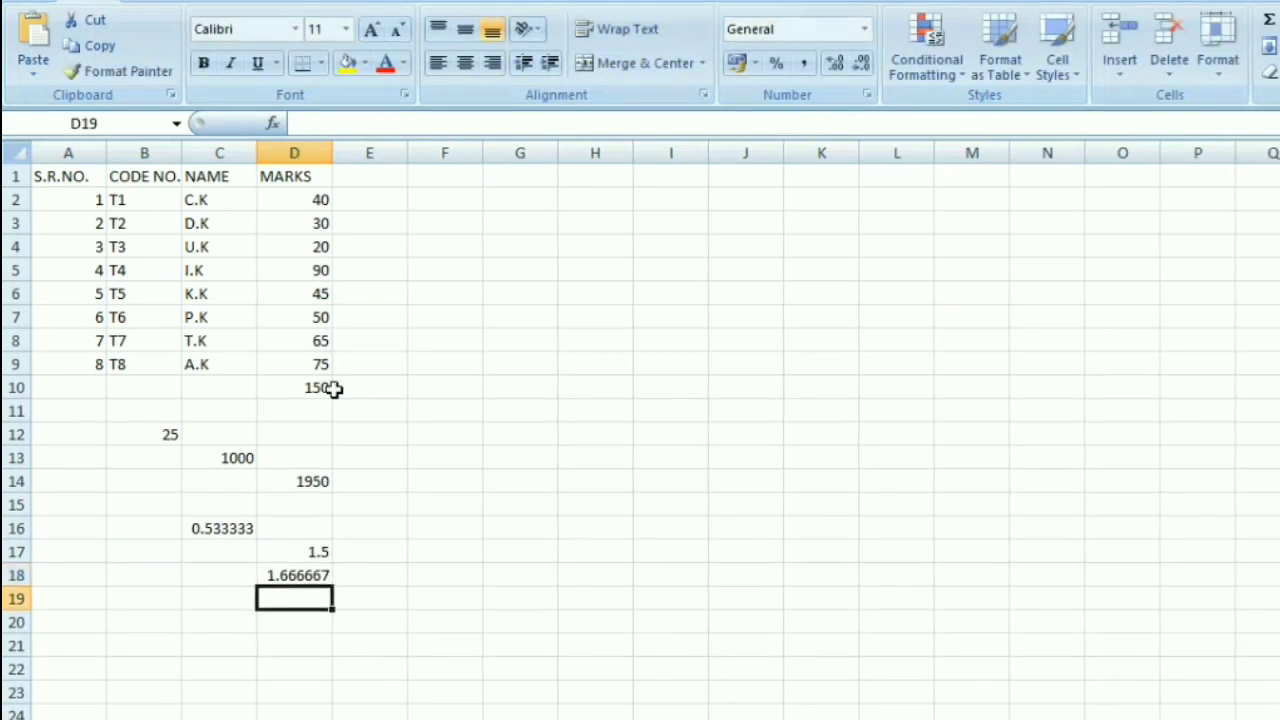
click(318, 570)
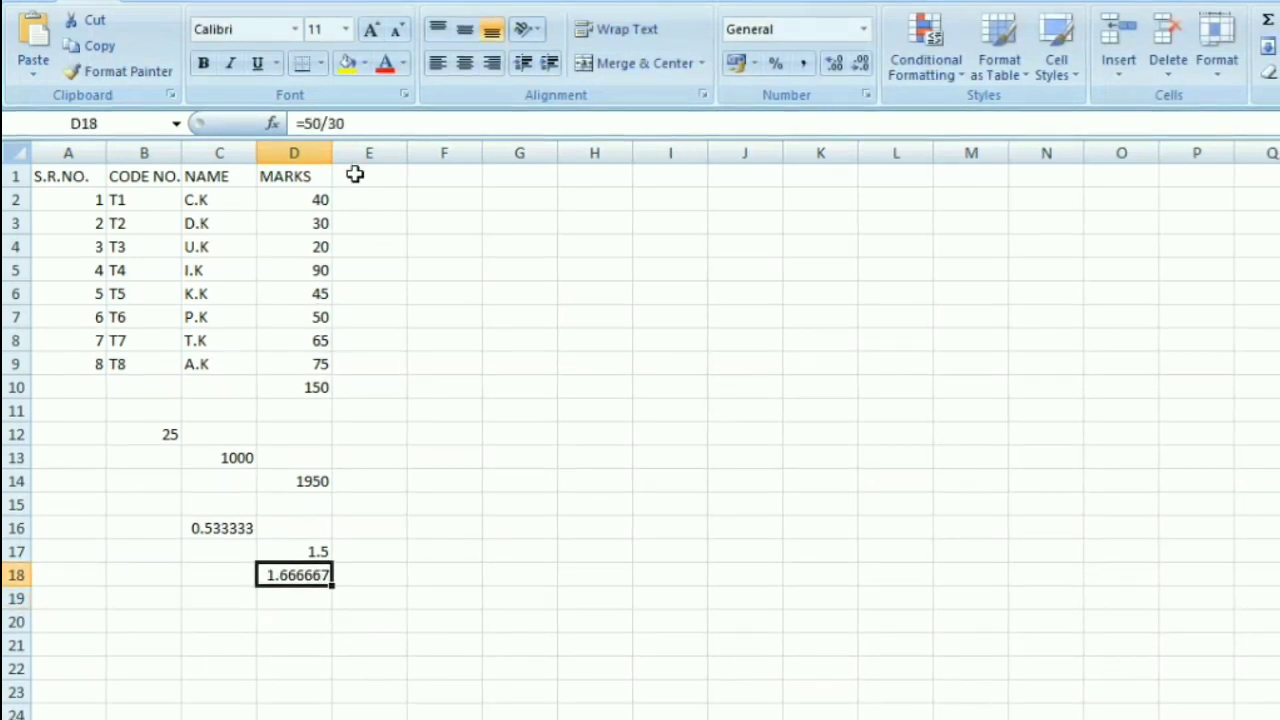